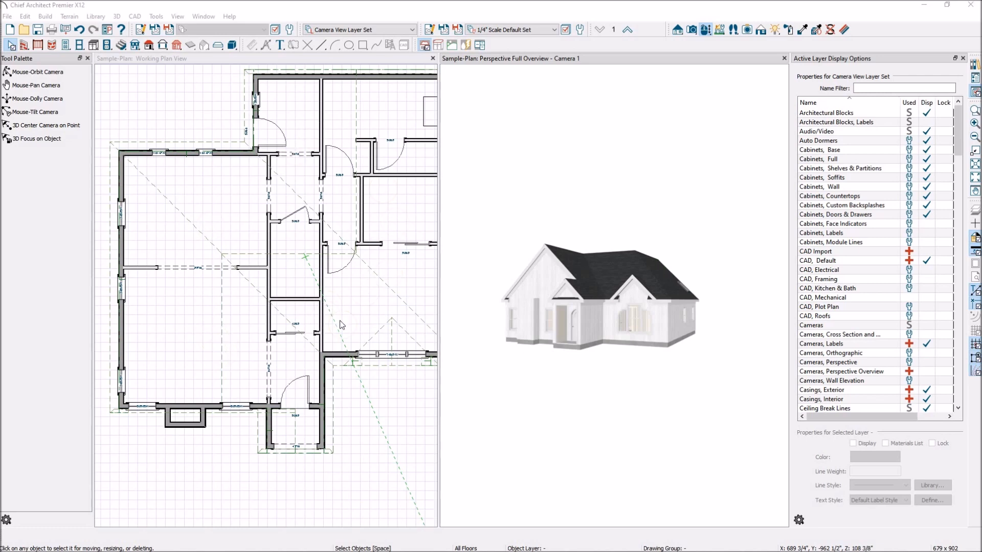
Zoom the plan out, move the 3D camera into the living room, and select that room.
scroll(169, 304, "down", 2)
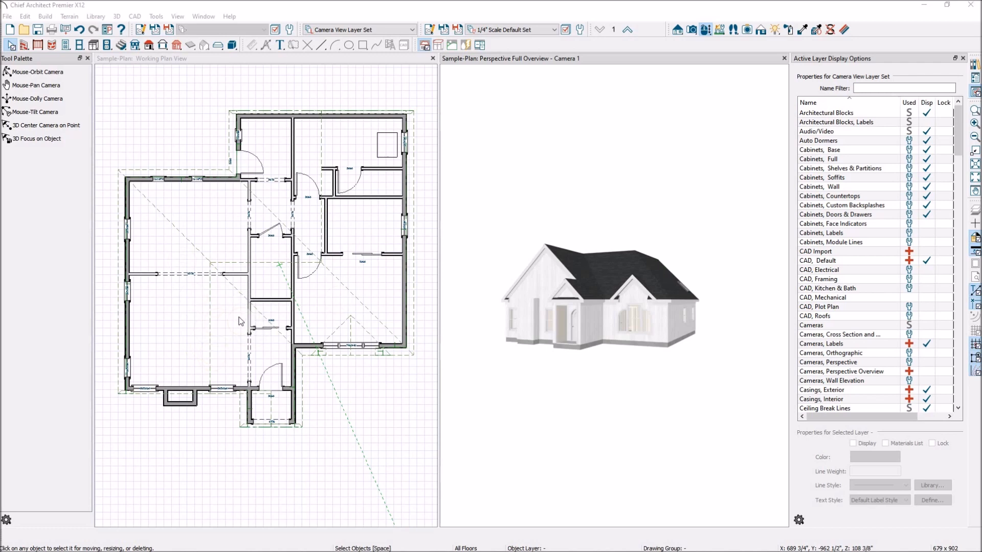
scroll(527, 329, "up", 12)
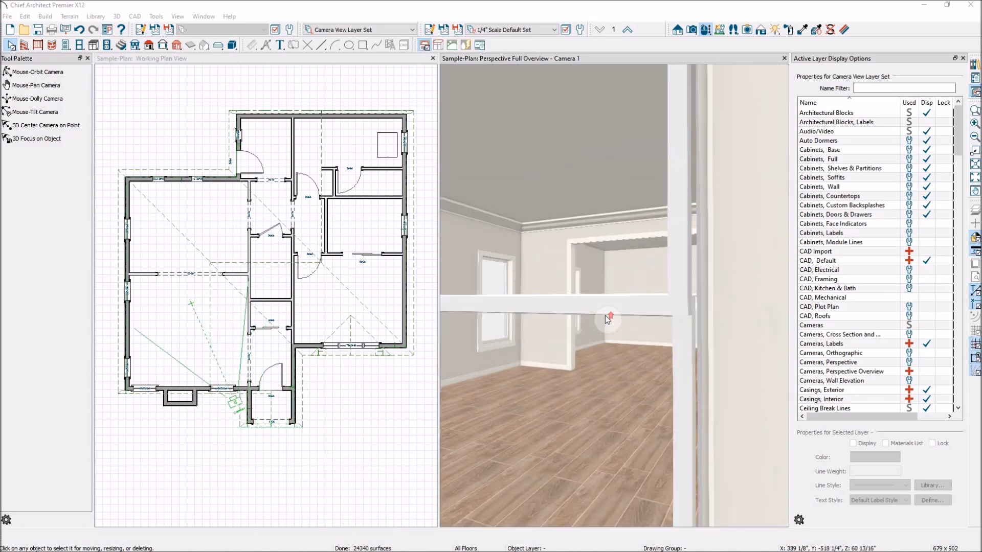
scroll(605, 315, "up", 3)
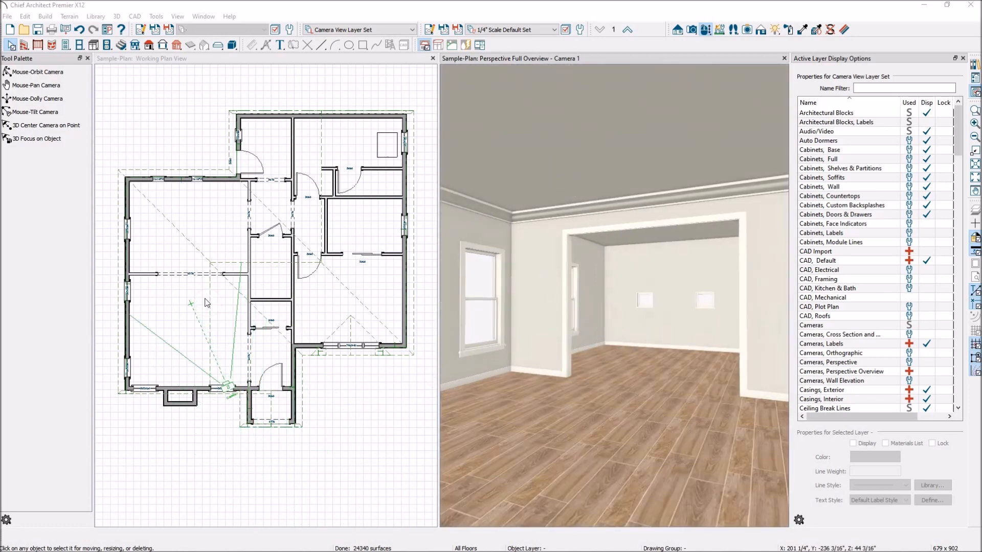
left_click(166, 302)
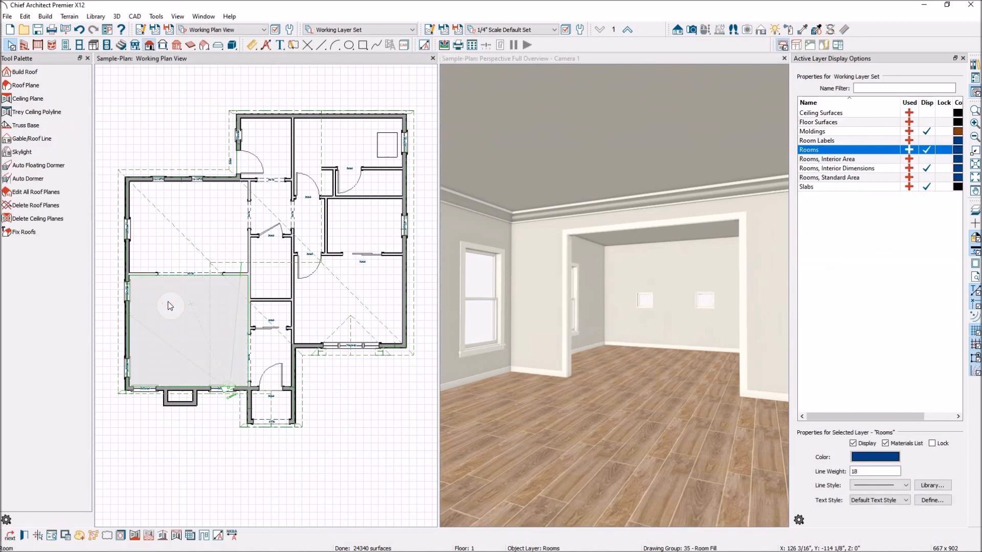
Raise the living room's rough ceiling from 108" to 12' (144").
double_click(170, 306)
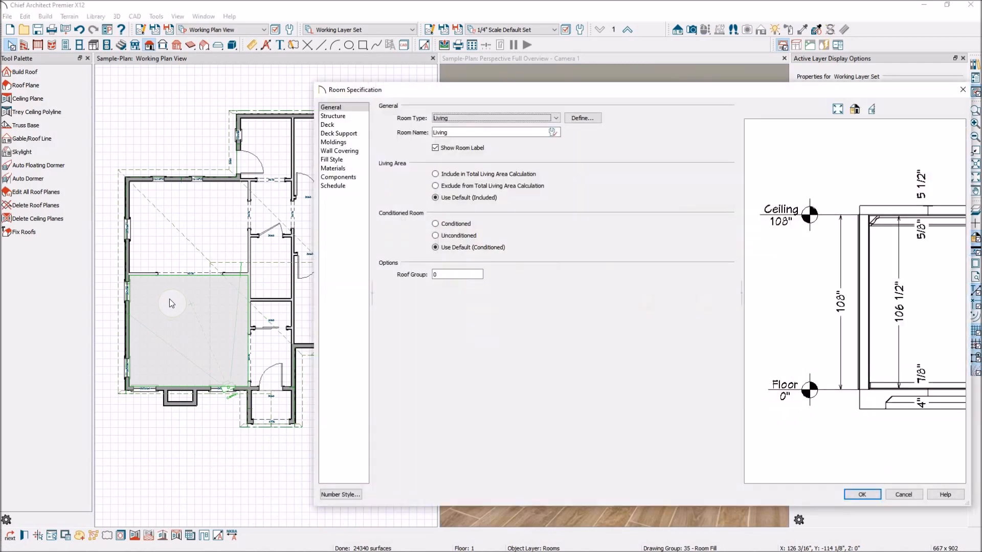
left_click(352, 117)
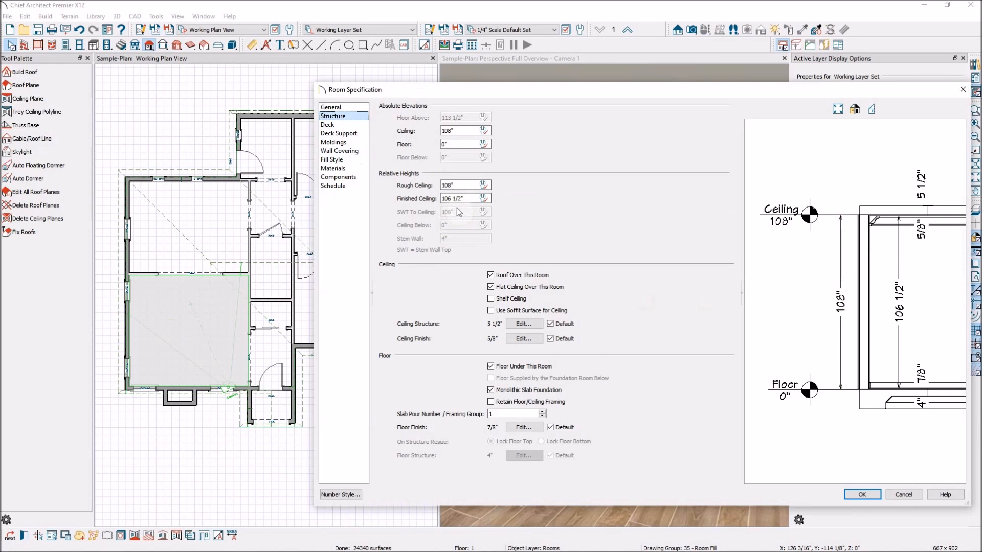
left_click(464, 185)
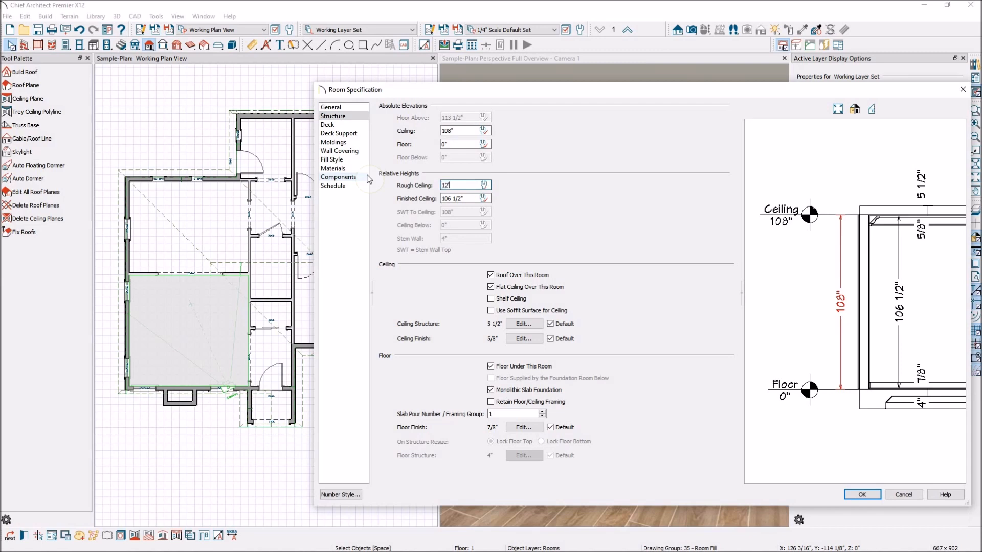
left_click(472, 198)
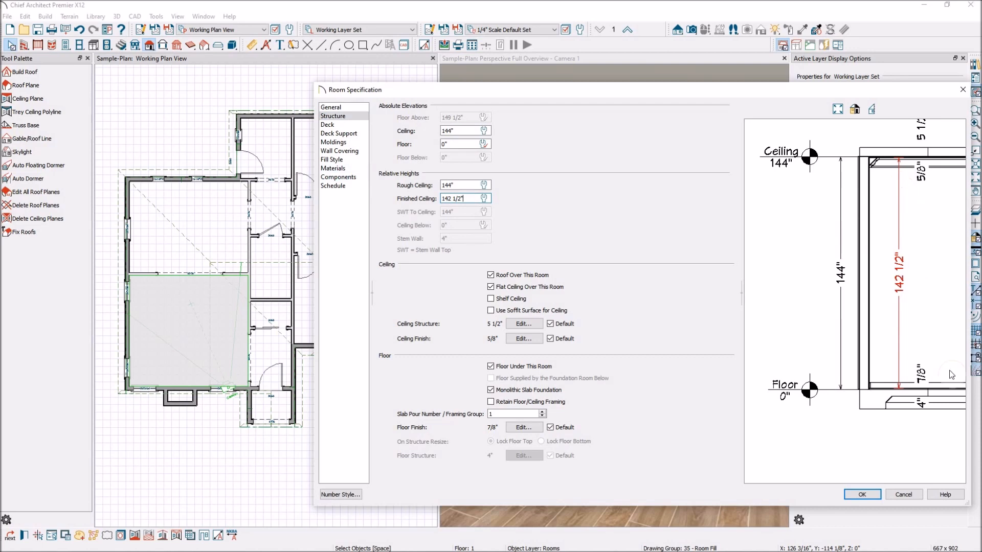
left_click(864, 494)
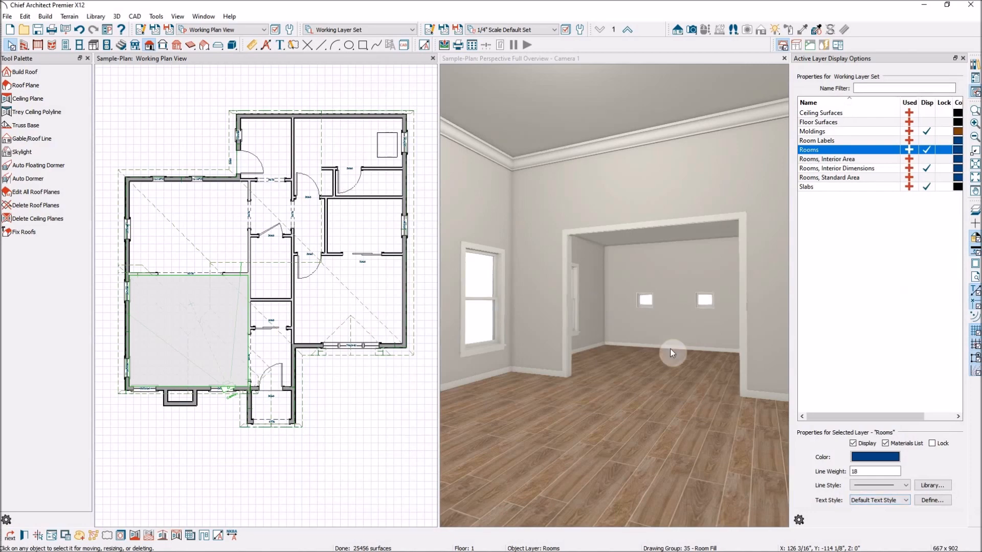
Back the 3D camera out through the living room to the arched front door outside.
scroll(681, 356, "up", 3)
scroll(681, 356, "up", 5)
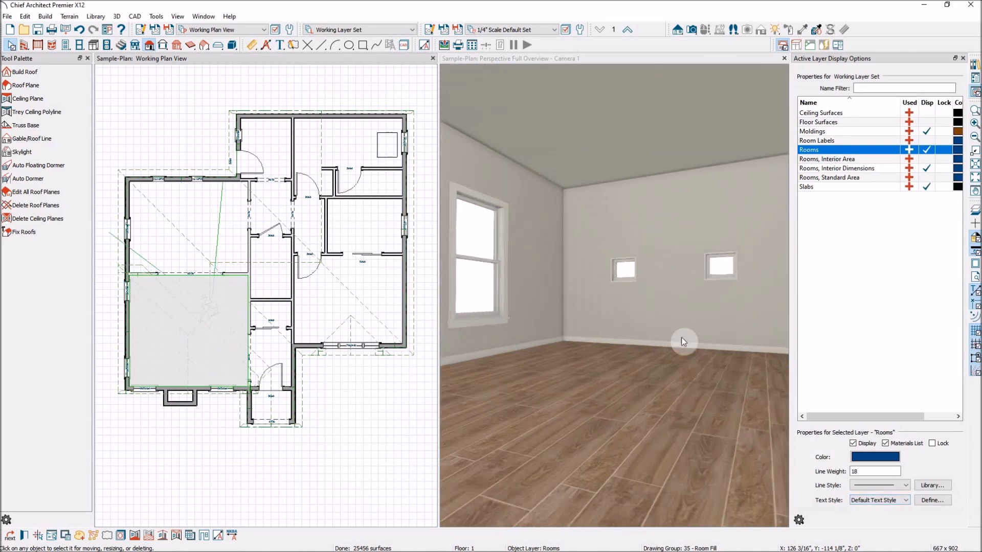
scroll(682, 350, "down", 5)
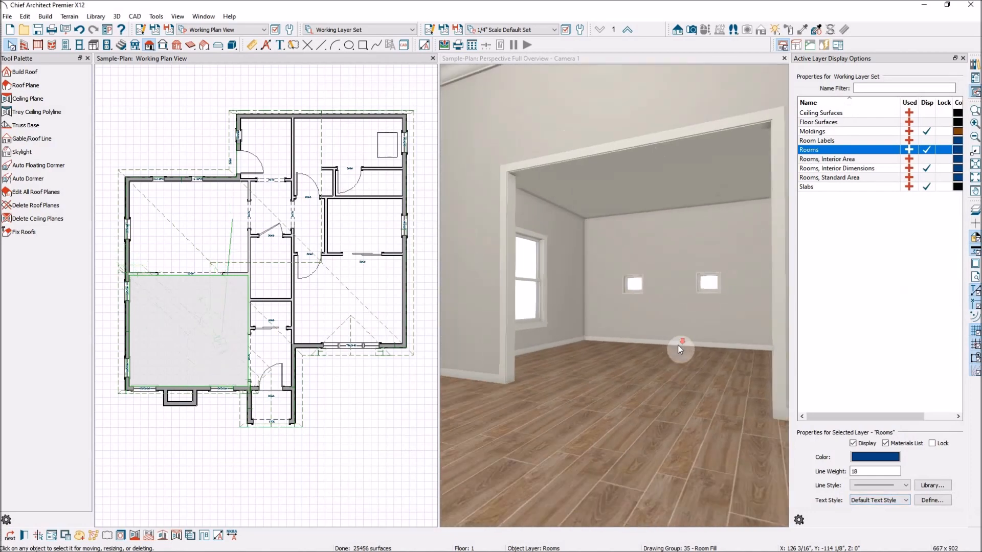
scroll(683, 348, "down", 4)
scroll(684, 345, "up", 4)
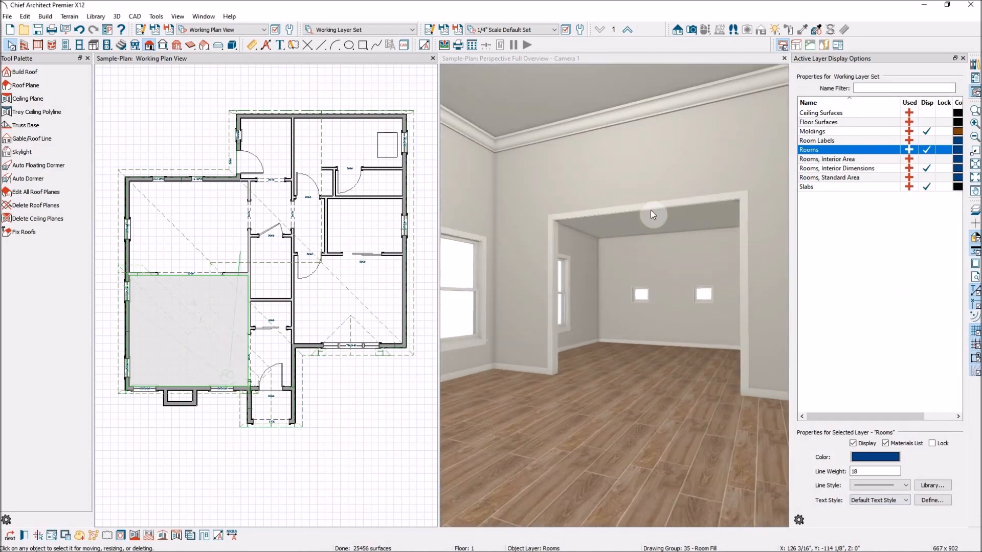
scroll(662, 216, "down", 4)
scroll(662, 216, "up", 5)
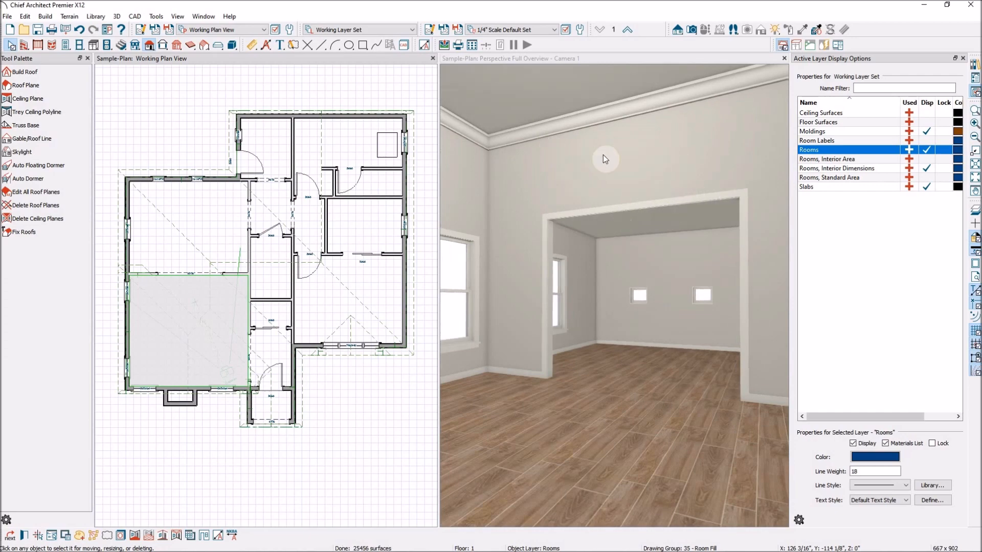
scroll(654, 193, "down", 1)
scroll(614, 184, "down", 4)
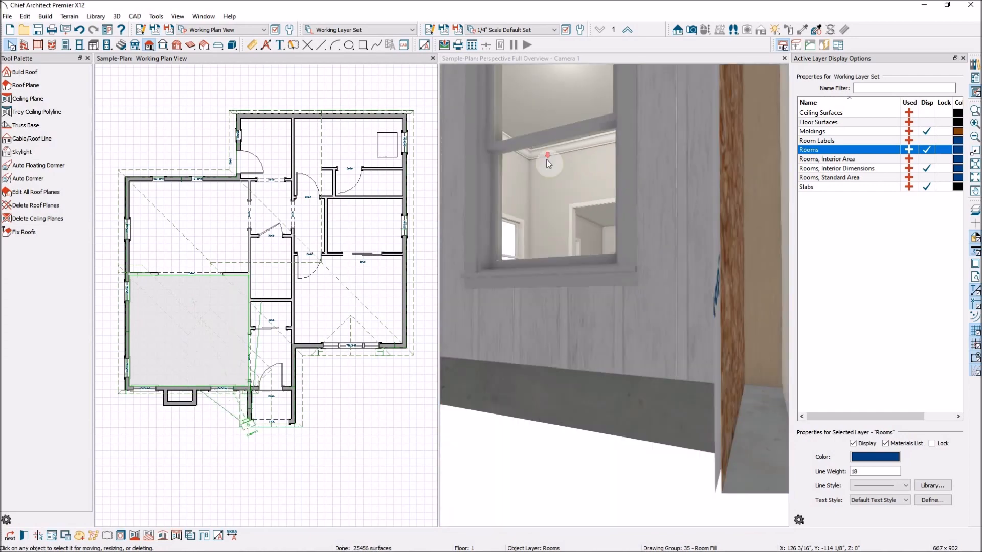
scroll(607, 170, "down", 2)
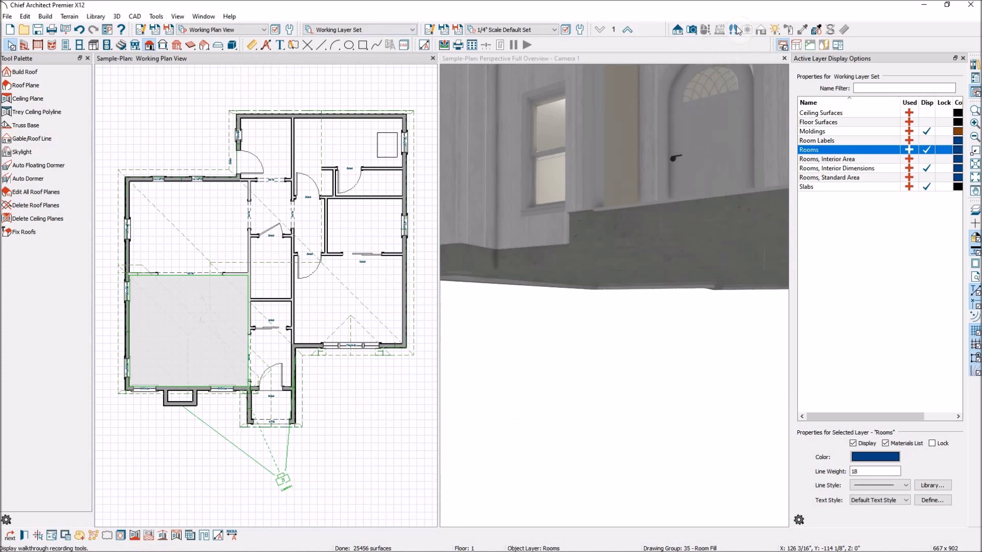
left_click(655, 308)
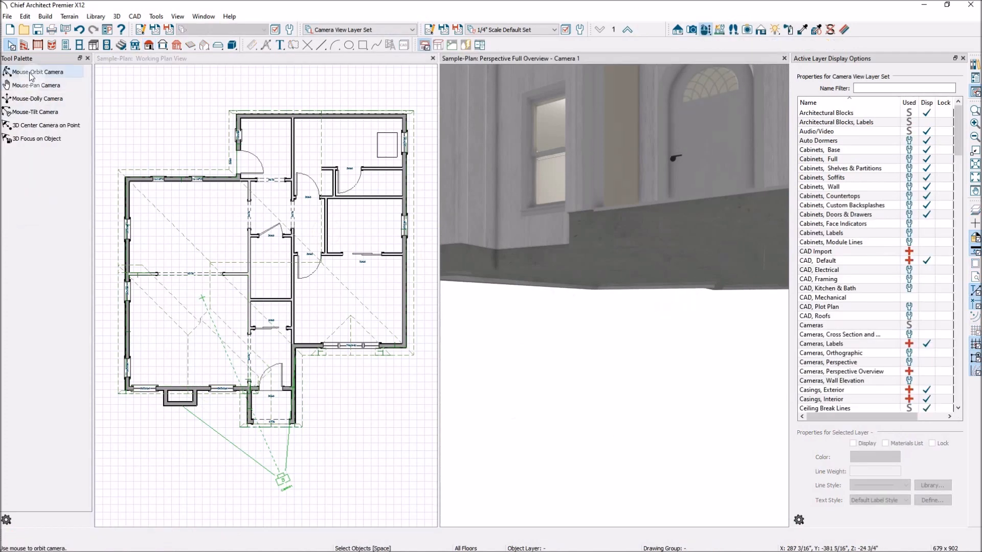
Orbit around the house exterior to a straight-on front view.
left_click_drag(571, 181, 430, 235)
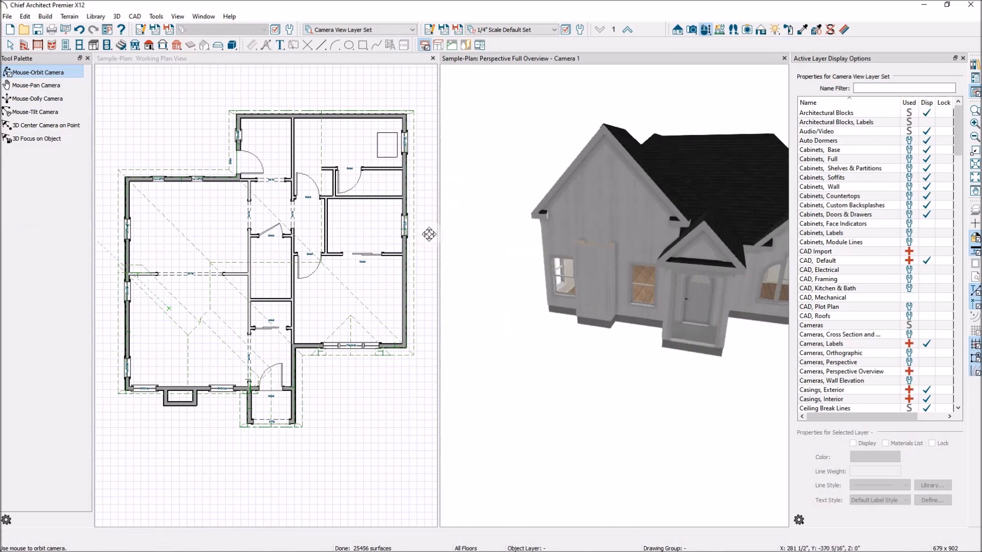
left_click_drag(596, 318, 723, 345)
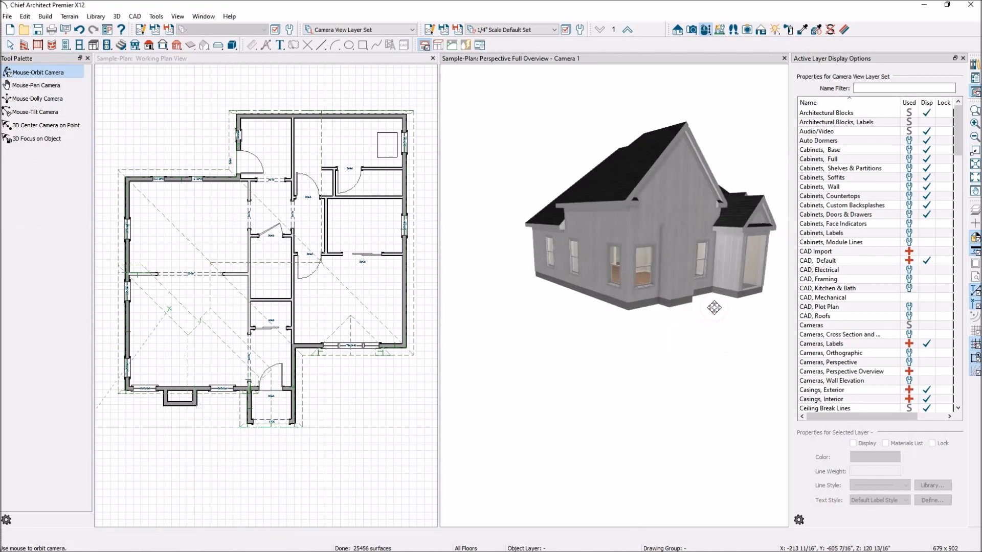
left_click_drag(716, 310, 585, 337)
left_click_drag(601, 388, 610, 337)
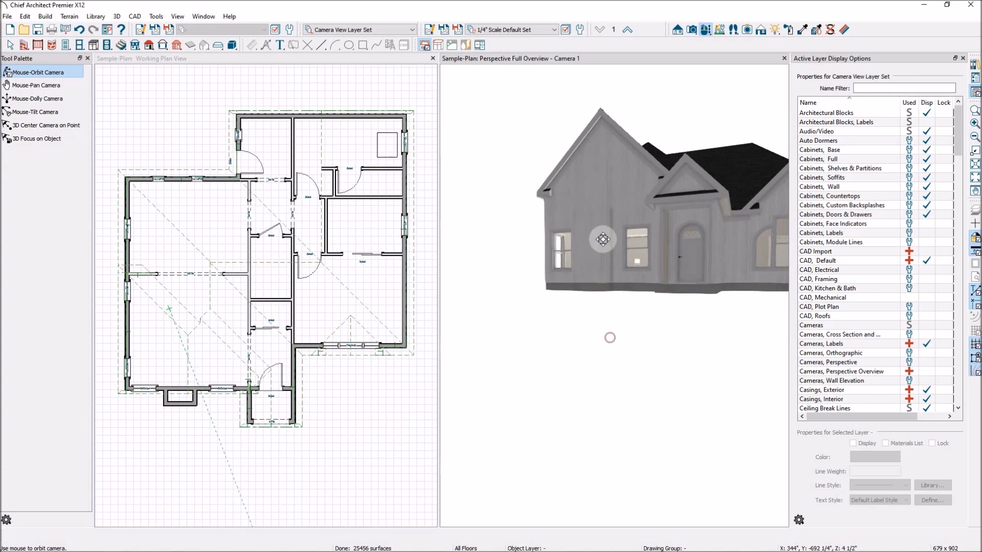
scroll(613, 214, "up", 3)
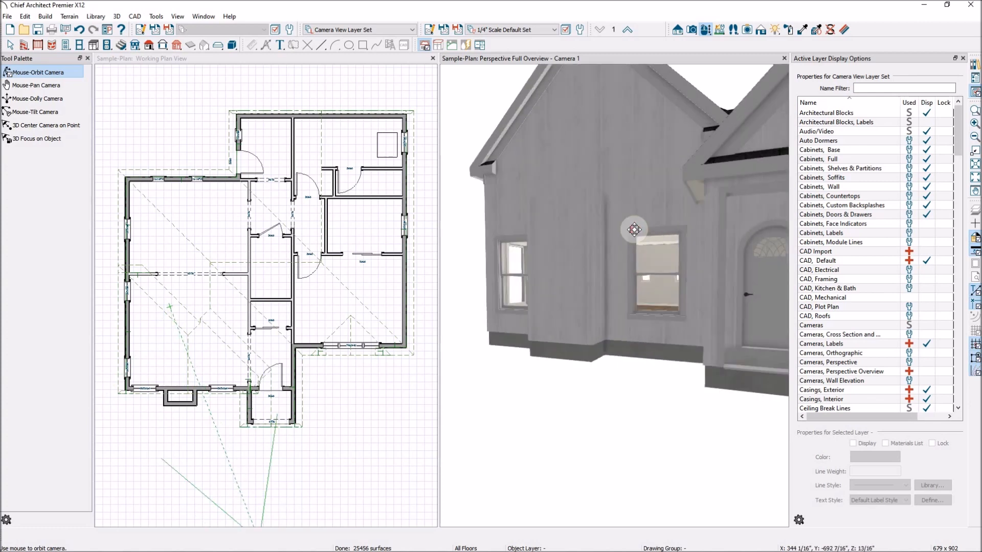
scroll(644, 238, "up", 3)
scroll(694, 309, "down", 5)
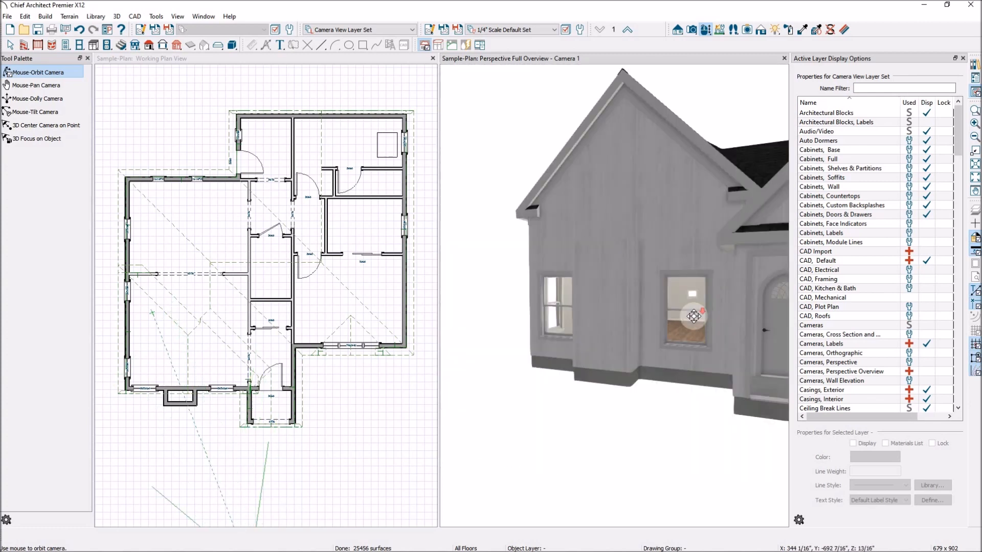
Orbit past the porch and side gable, bringing the camera into the right-side room.
left_click_drag(609, 269, 569, 305)
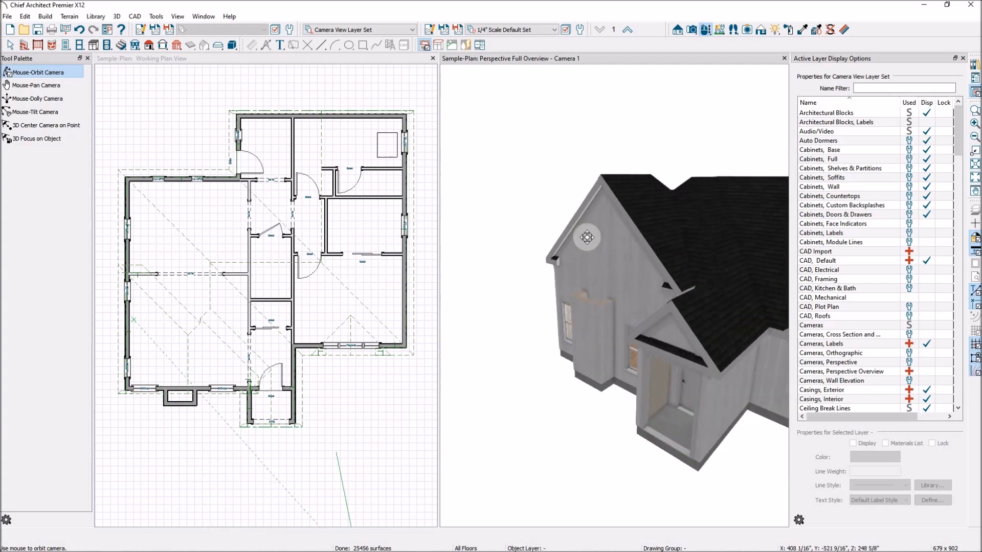
left_click_drag(555, 364, 580, 333)
scroll(654, 302, "up", 5)
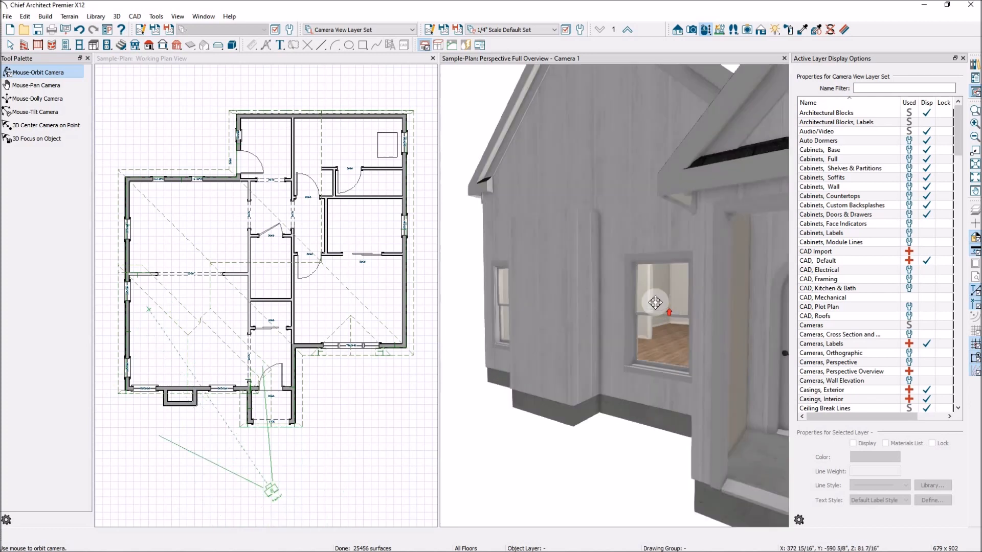
scroll(655, 302, "up", 6)
left_click_drag(688, 296, 667, 294)
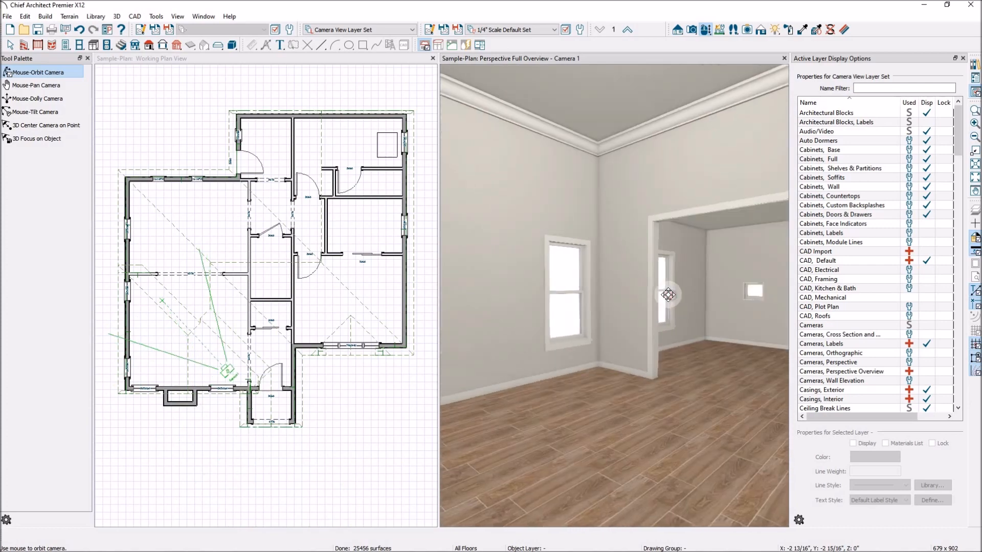
scroll(569, 245, "down", 10)
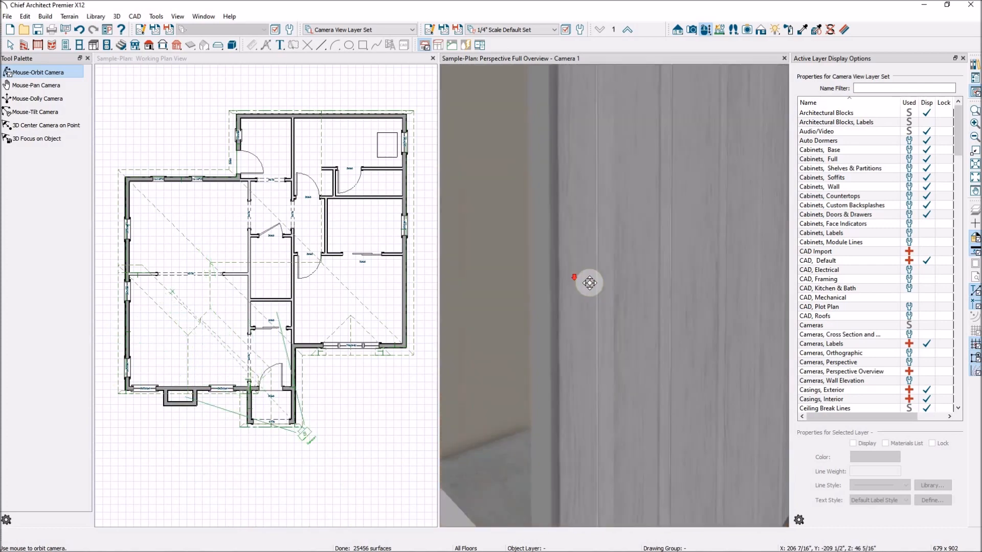
left_click_drag(573, 286, 669, 326)
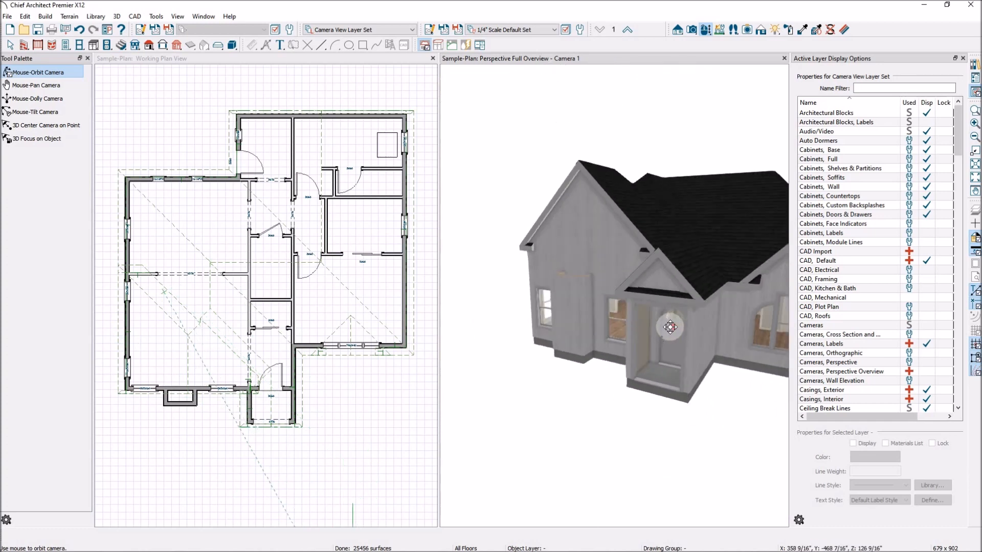
left_click_drag(530, 240, 673, 277)
left_click_drag(605, 274, 481, 294)
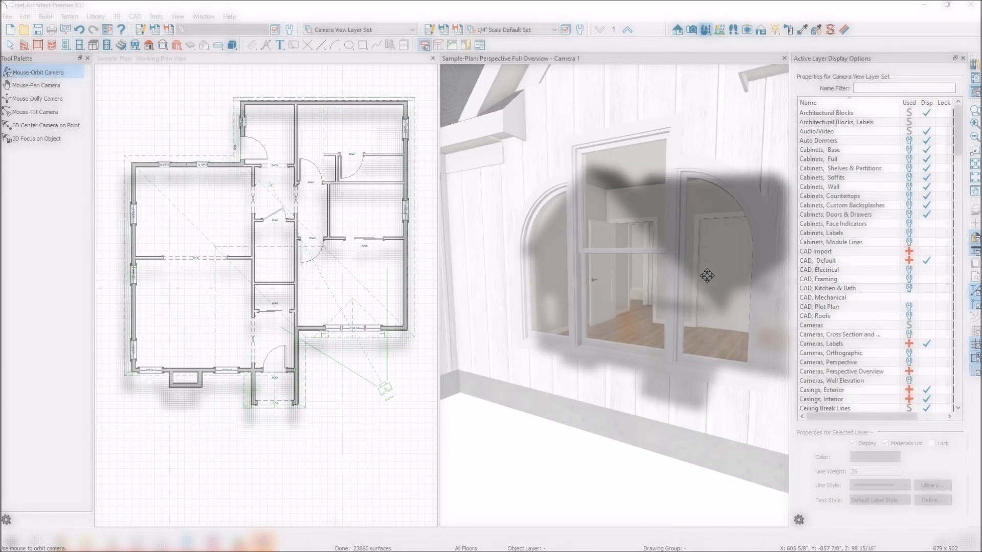
Tilt the interior camera upward to show more ceiling above the doors.
left_click(43, 112)
left_click_drag(537, 285, 523, 225)
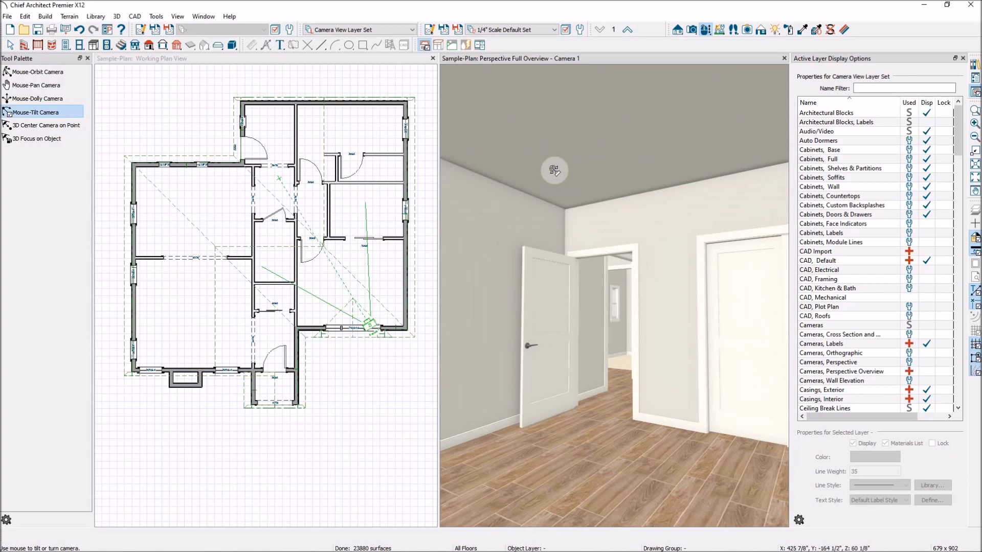
Turn off Flat Ceiling Over This Room for the right-side bedroom.
left_click(10, 45)
left_click(389, 272)
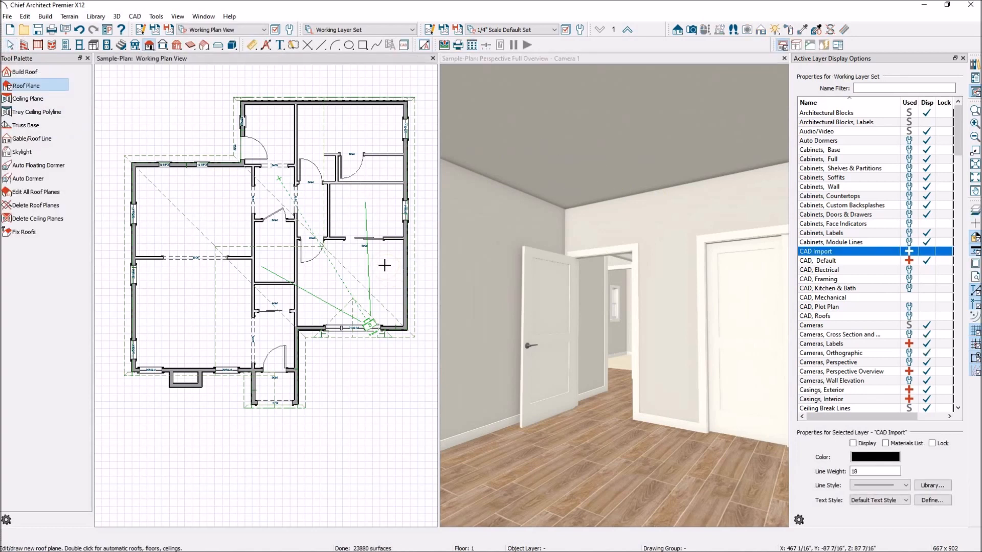
key("space")
left_click(387, 266)
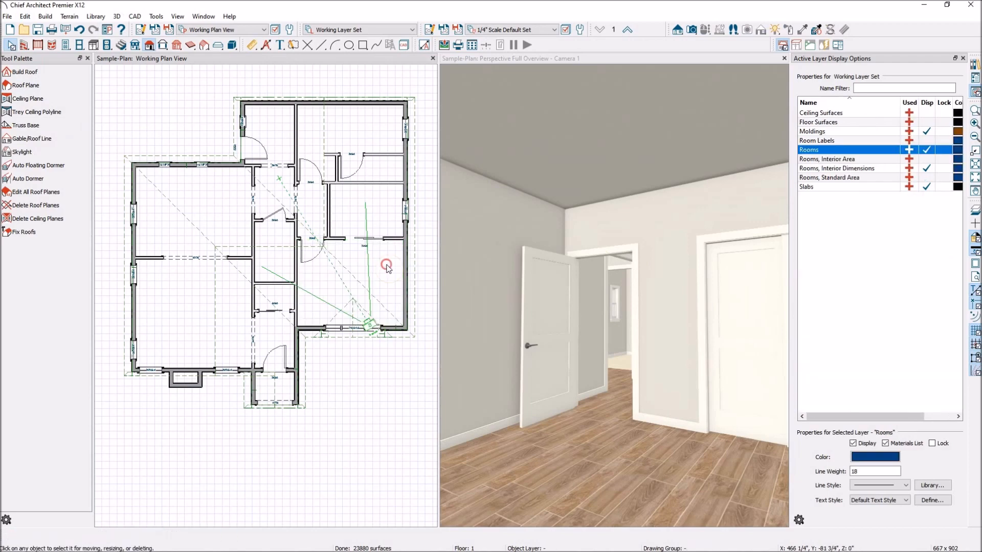
double_click(387, 266)
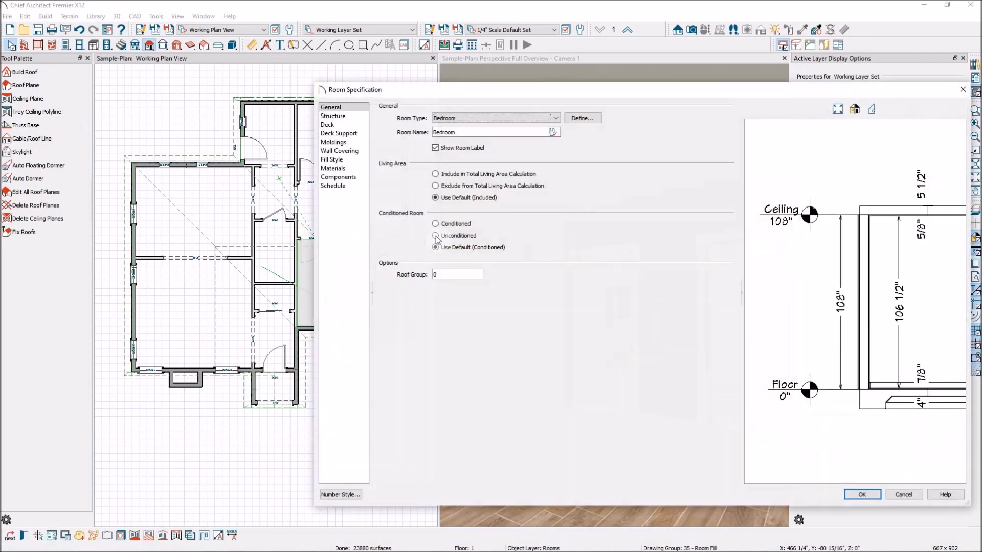
left_click(337, 116)
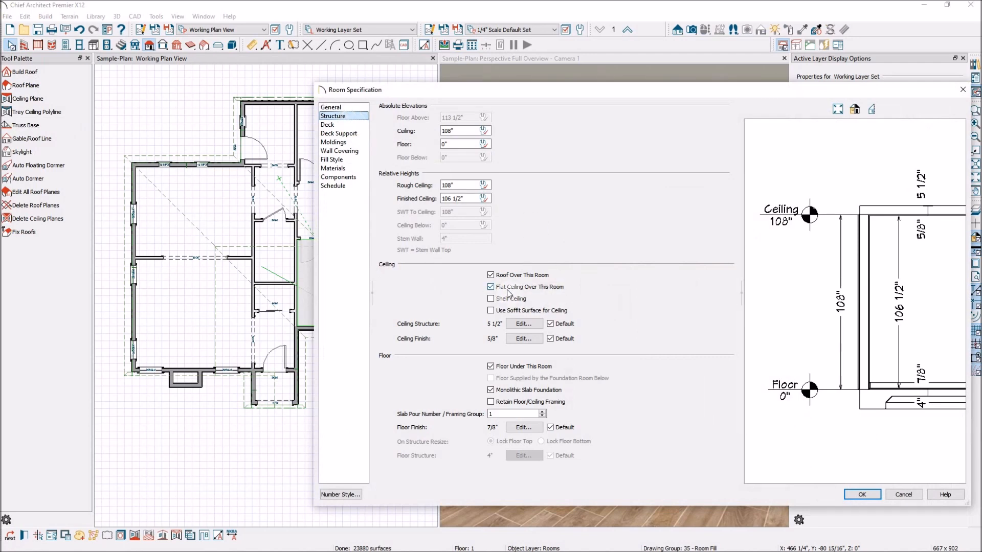
left_click(490, 287)
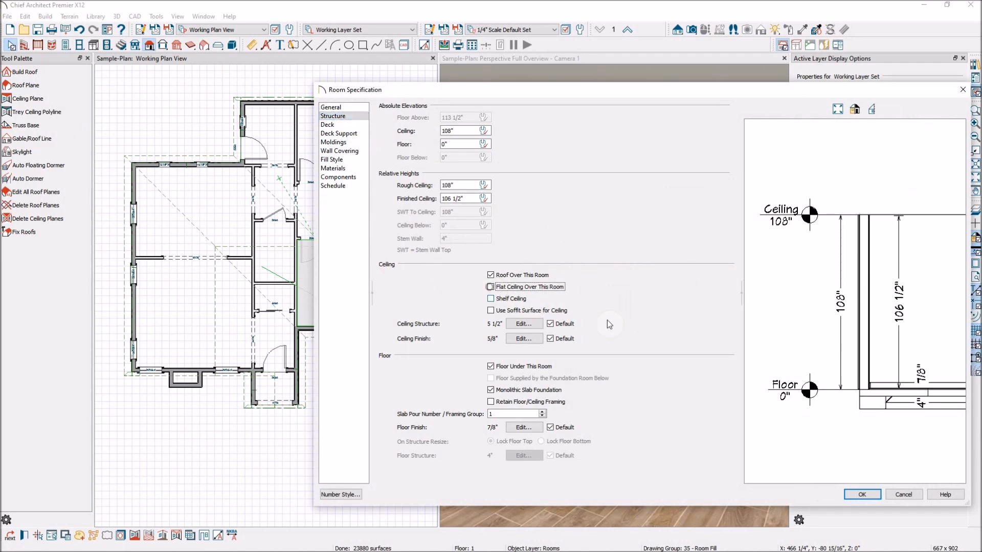
left_click(862, 495)
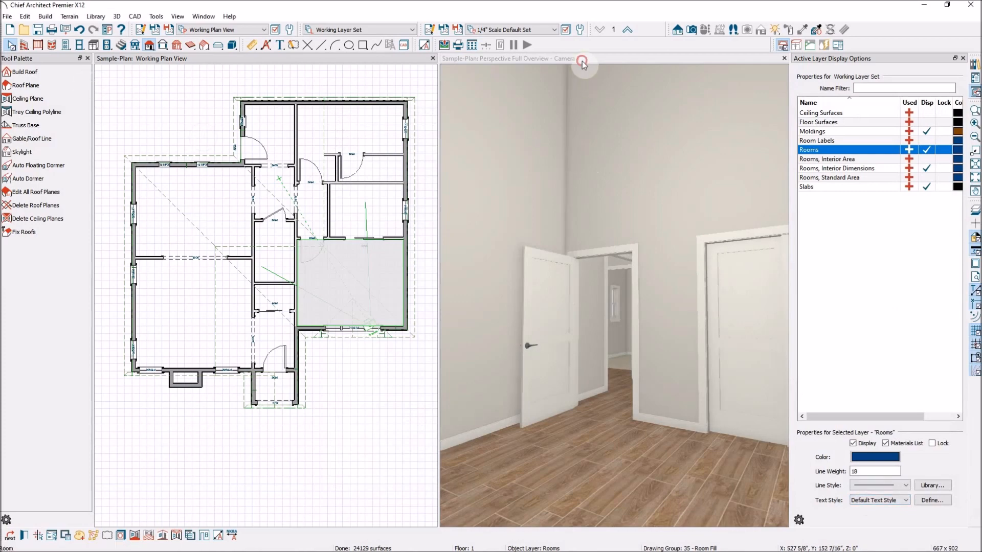
left_click(588, 123)
Tilt and turn the camera to inspect the vaulted ceiling peak above the doorways.
left_click(49, 112)
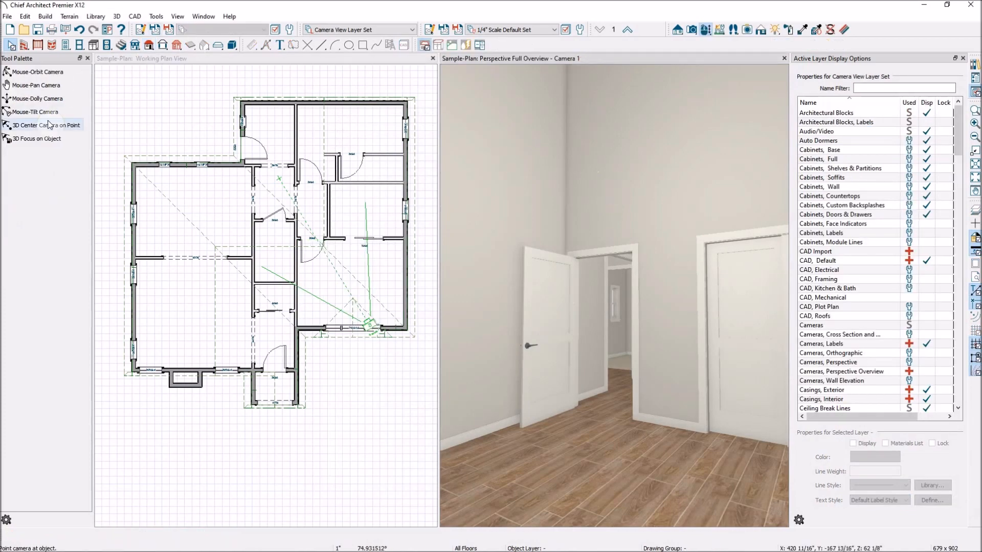
left_click_drag(587, 239, 643, 114)
left_click_drag(570, 106, 420, 235)
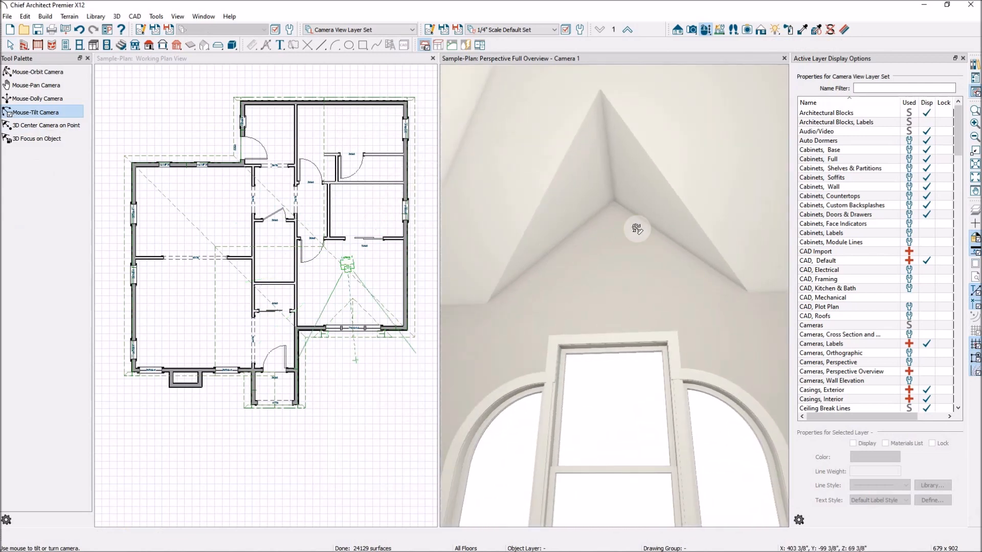
left_click(694, 269)
left_click_drag(622, 302, 576, 227)
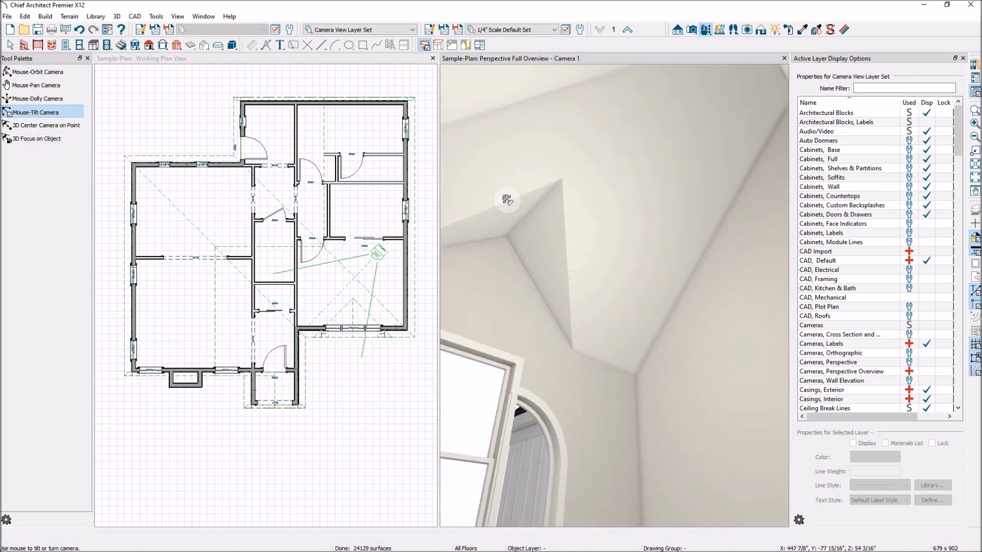
left_click_drag(635, 305, 478, 188)
left_click_drag(644, 201, 516, 191)
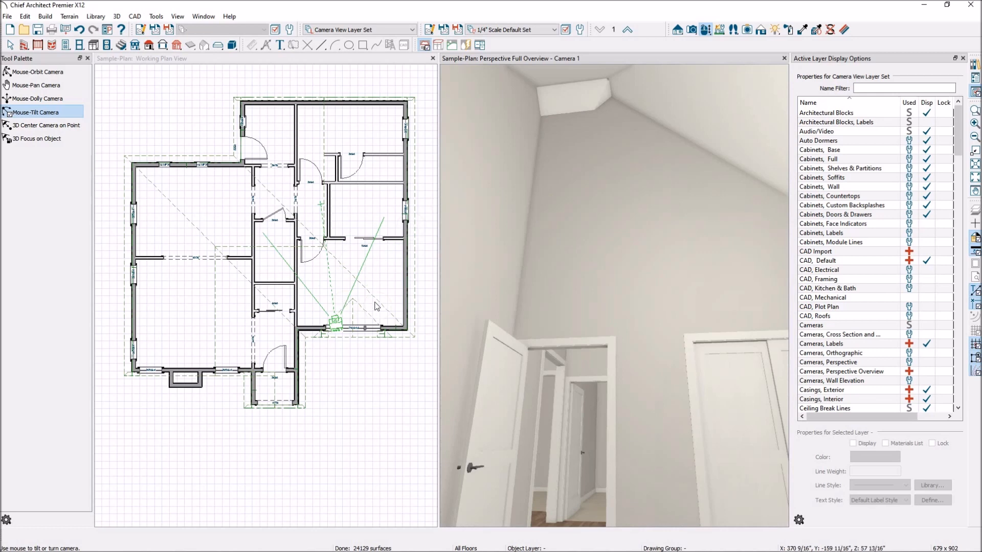
scroll(347, 306, "up", 3)
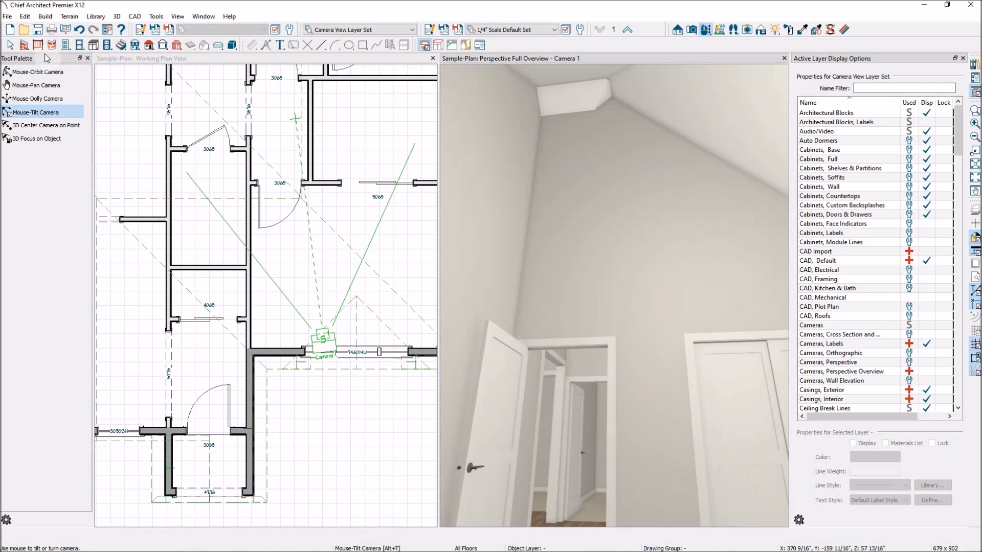
Draw a ceiling plane with its baseline along the bedroom wall.
left_click(150, 46)
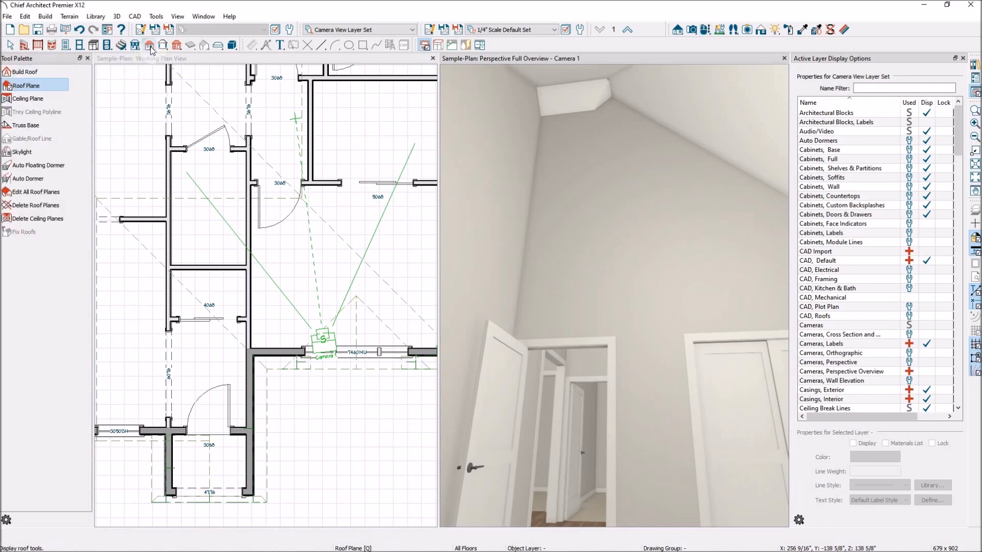
left_click(33, 100)
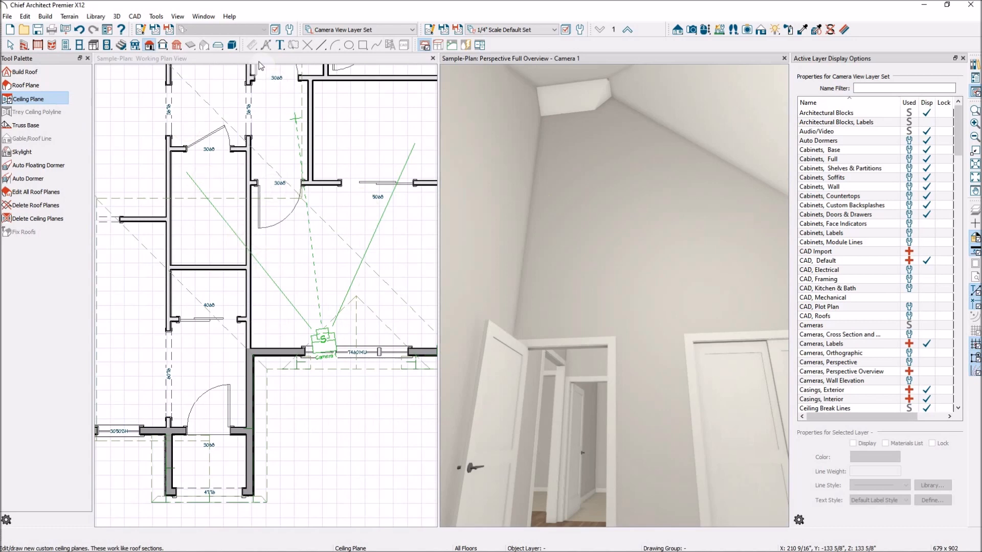
left_click(208, 64)
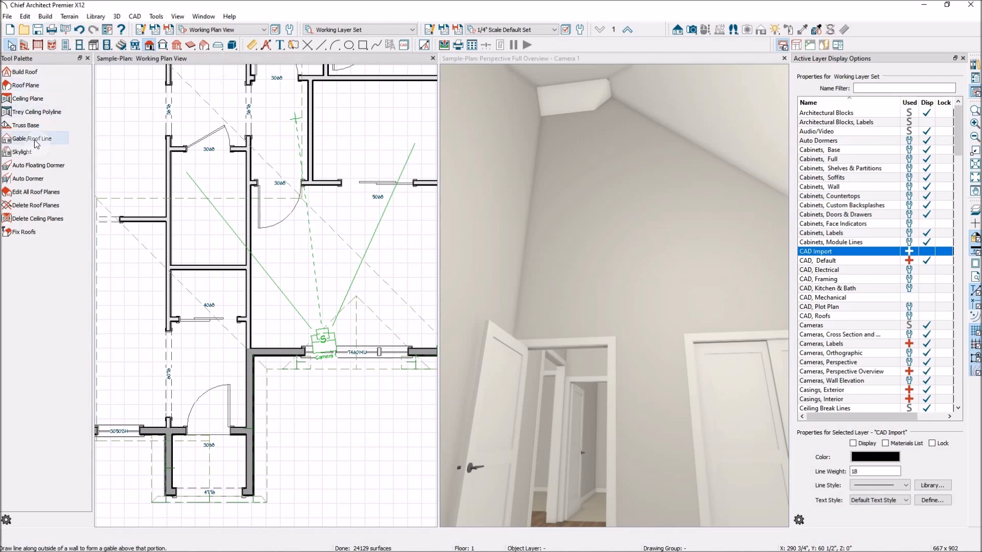
left_click(31, 99)
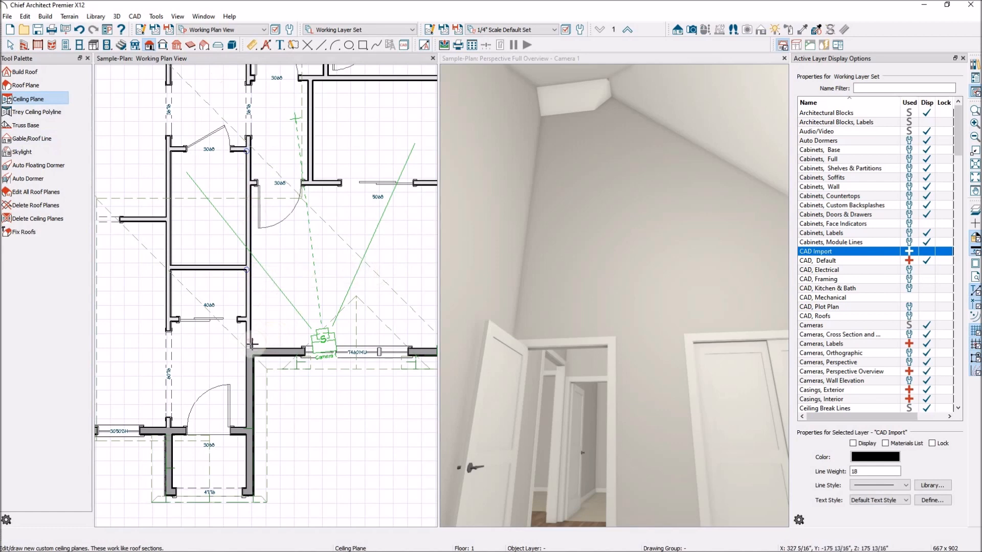
left_click_drag(252, 347, 253, 198)
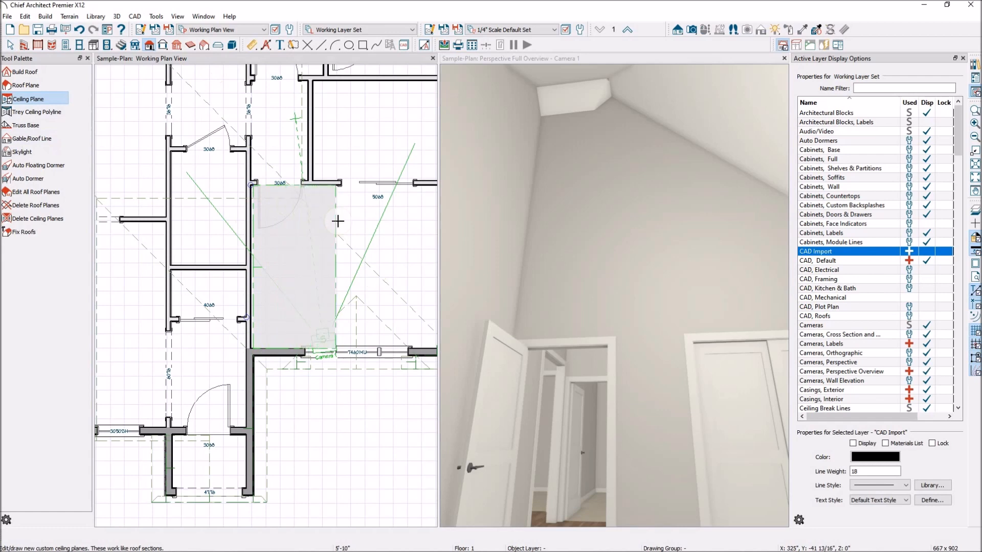
left_click(359, 307)
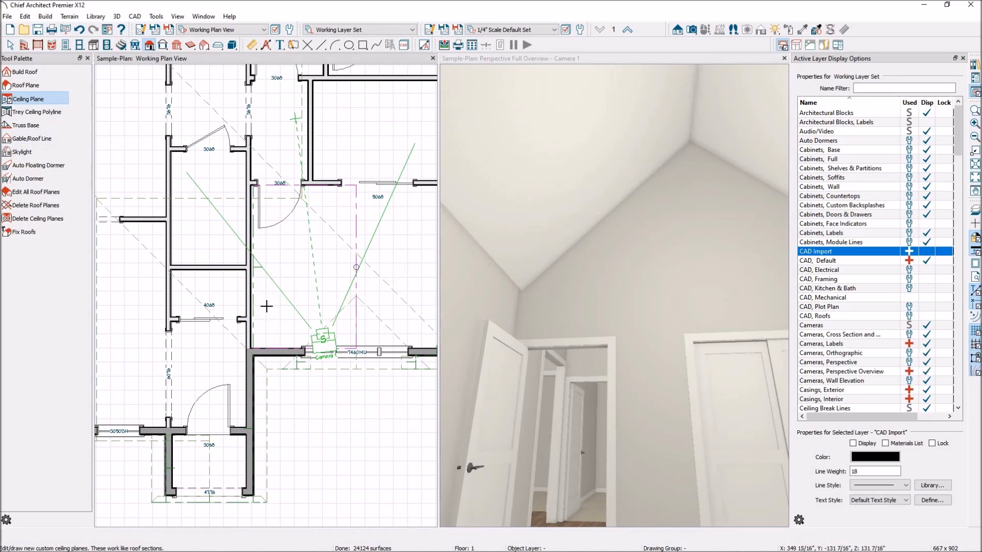
scroll(263, 327, "up", 5)
Select the new ceiling plane and drag its edge onto the wall.
key("space")
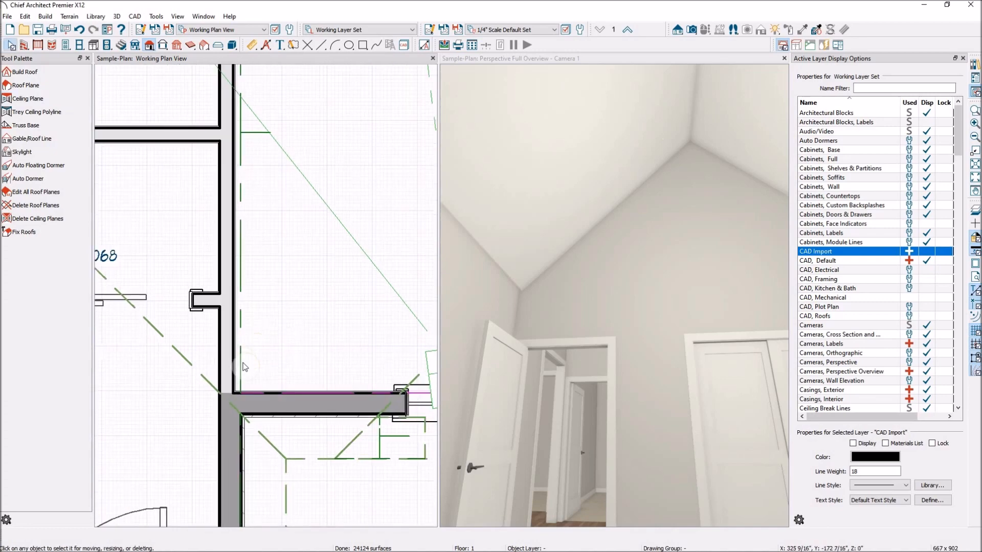
left_click(237, 362)
left_click_drag(236, 363, 234, 362)
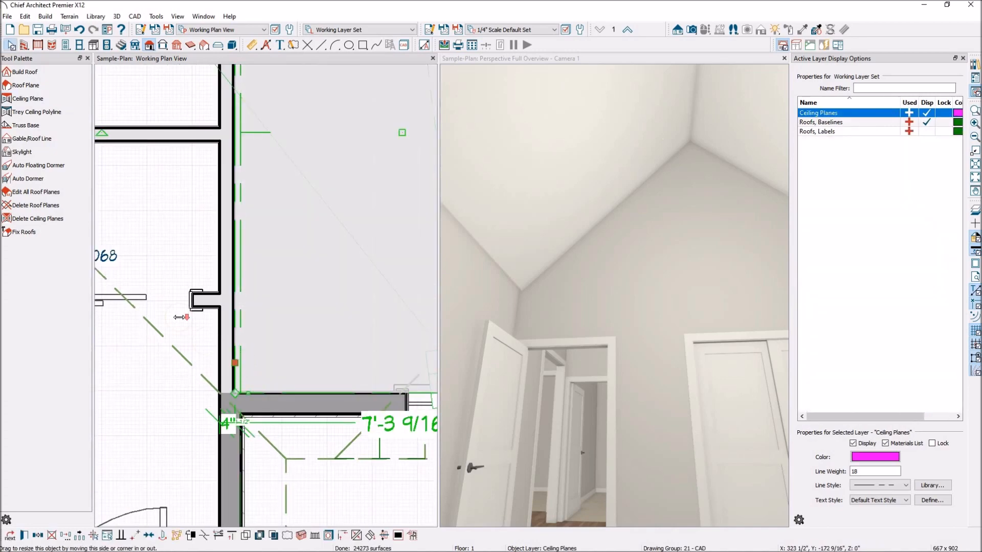
scroll(205, 321, "down", 2)
scroll(483, 266, "down", 2)
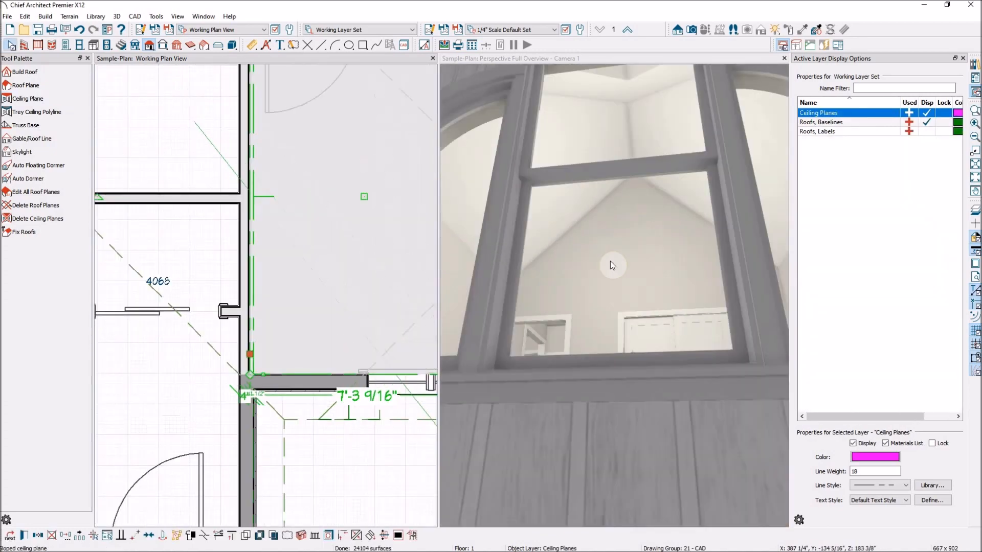
scroll(611, 268, "up", 2)
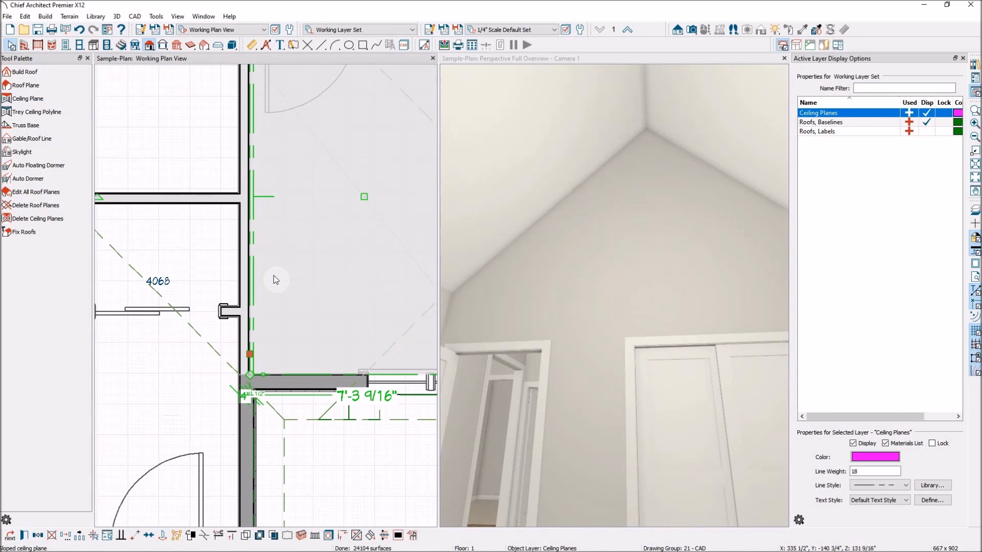
scroll(241, 284, "down", 2)
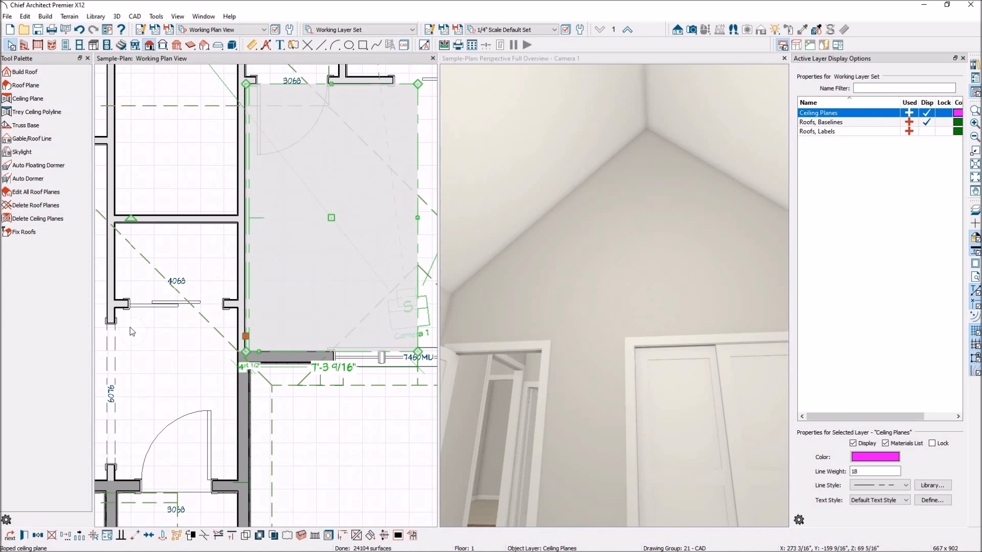
left_click(23, 536)
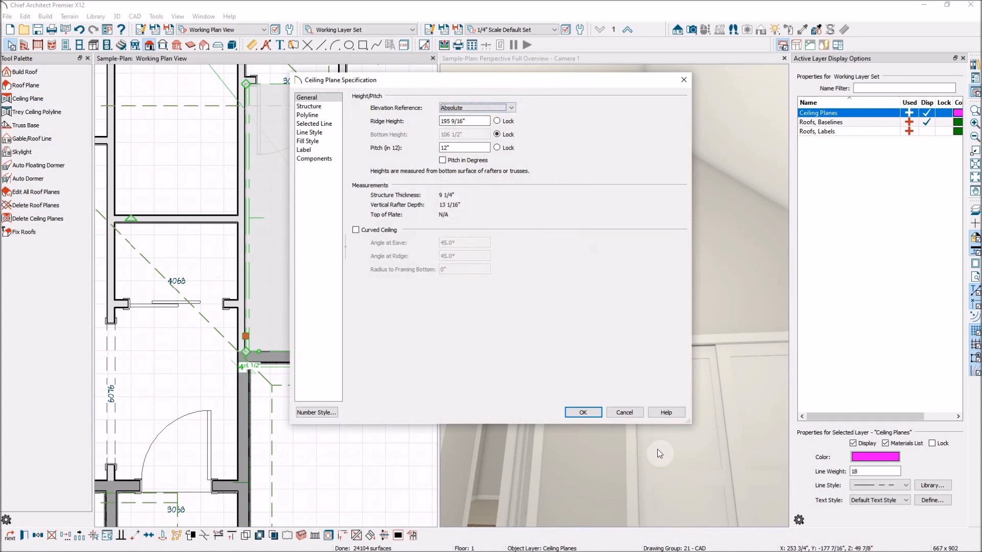
left_click(626, 412)
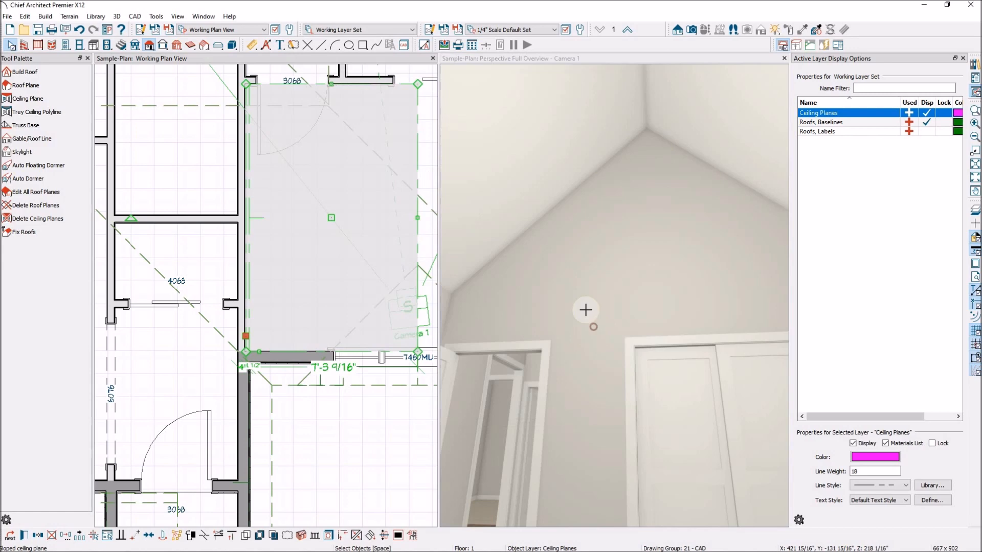
Orbit the 3D camera to view the new sloped ceiling meeting the wall corner.
left_click(584, 309)
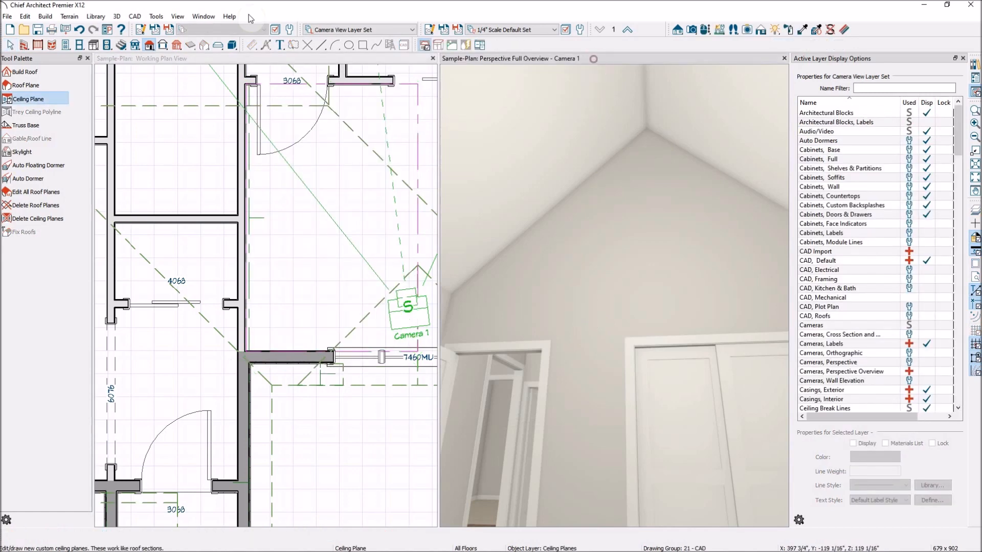
left_click(705, 30)
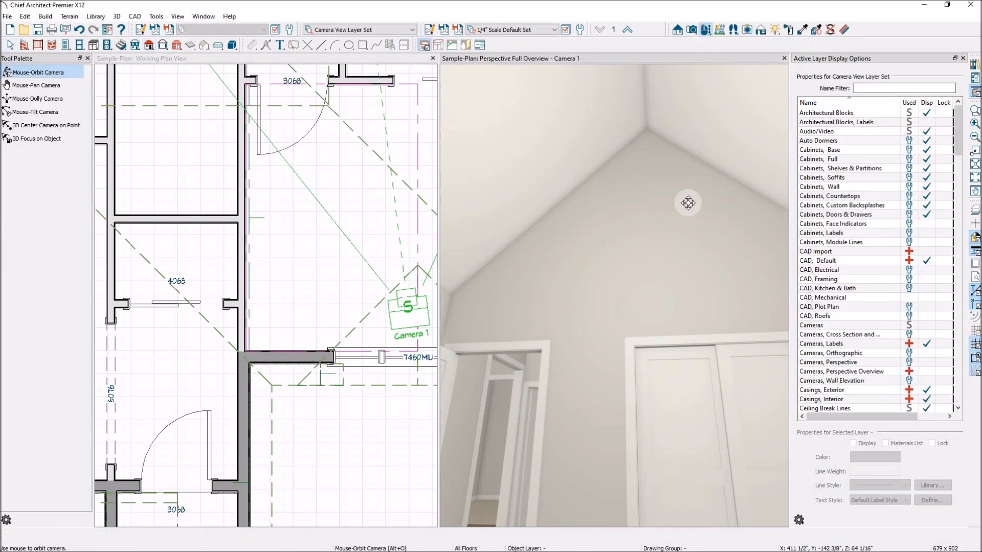
left_click_drag(708, 260, 587, 344)
left_click(46, 112)
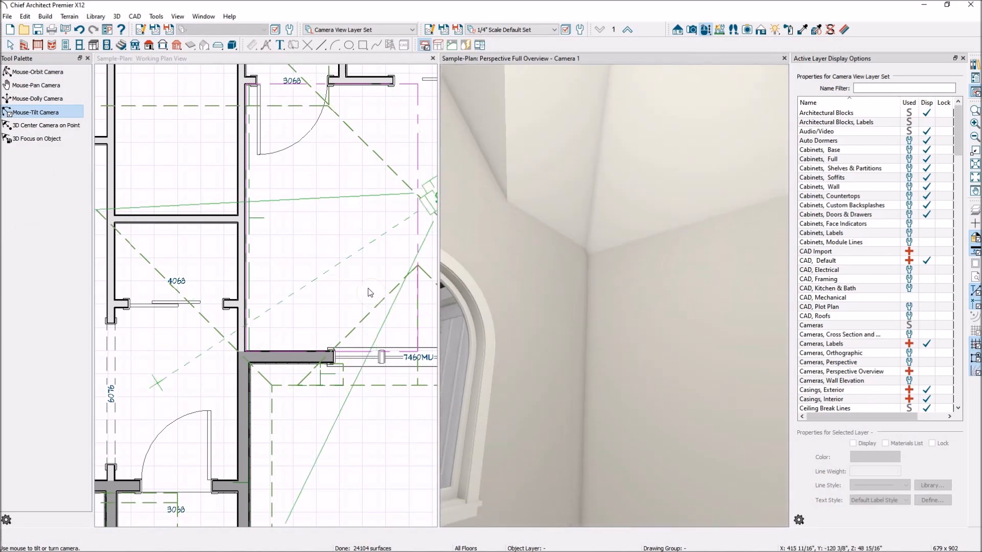
Re-aim Camera 1 at a close-up of the grey exterior siding.
scroll(383, 291, "down", 3)
scroll(684, 293, "down", 3)
scroll(394, 276, "down", 2)
scroll(599, 306, "down", 2)
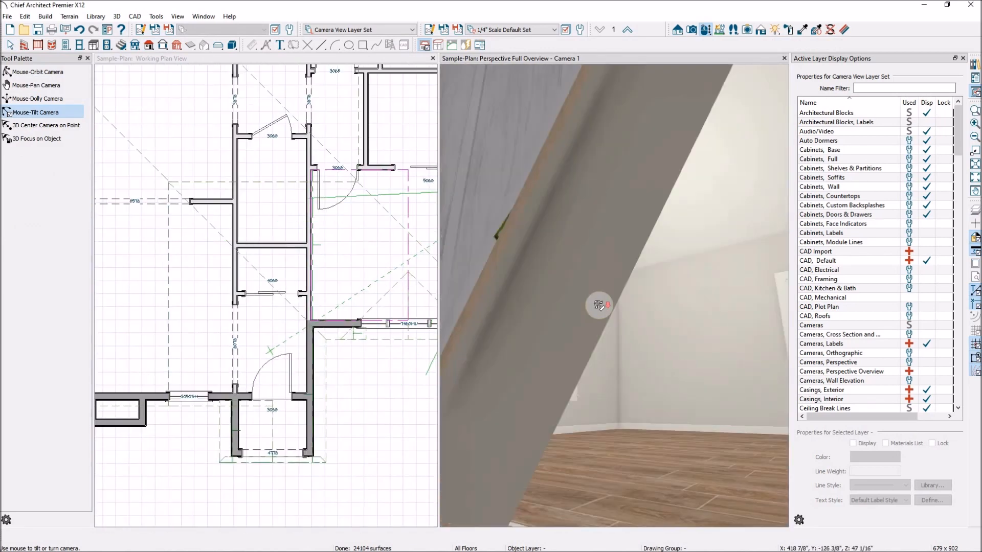
scroll(599, 306, "down", 2)
scroll(332, 282, "down", 9)
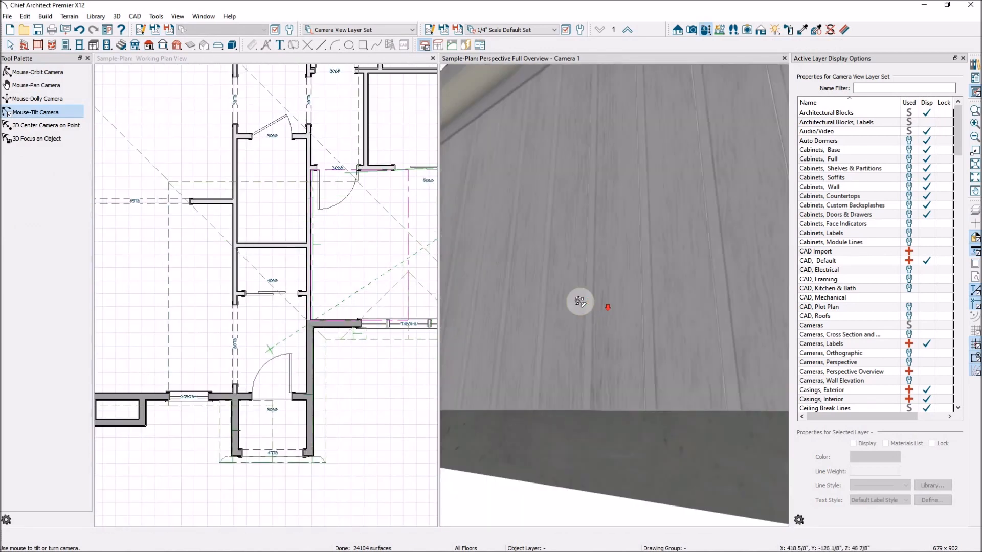
scroll(295, 201, "up", 2)
scroll(297, 202, "up", 4)
scroll(297, 233, "down", 3)
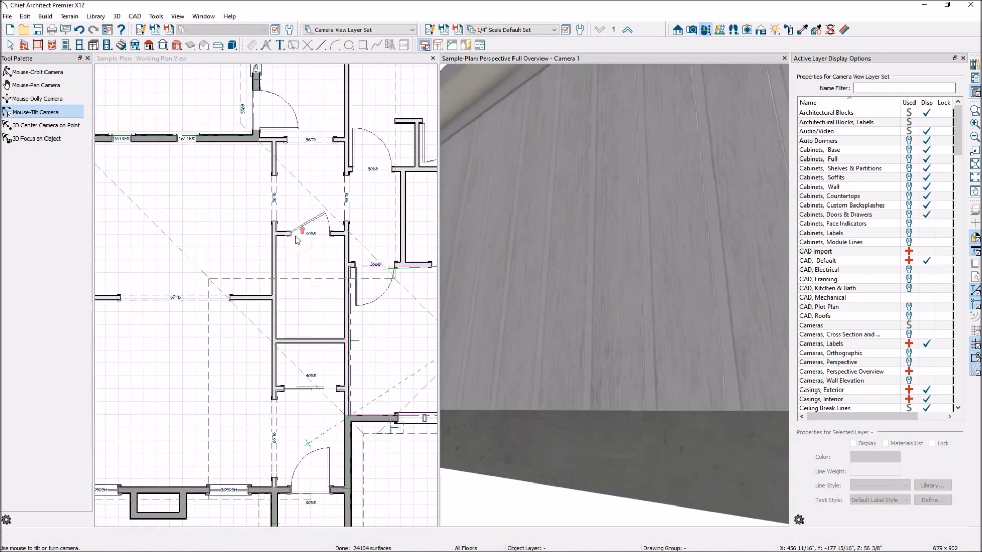
scroll(252, 252, "down", 1)
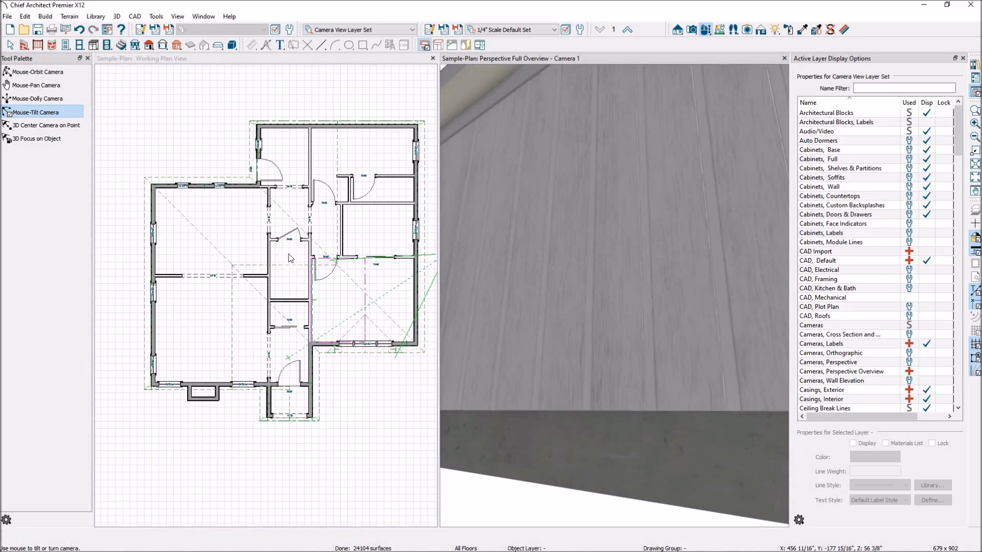
scroll(290, 256, "up", 2)
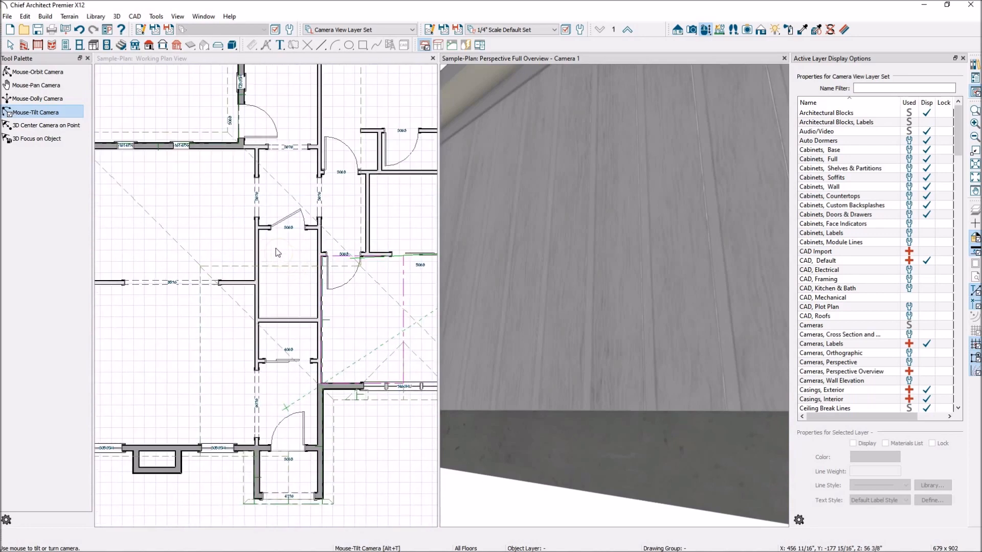
scroll(297, 248, "down", 1)
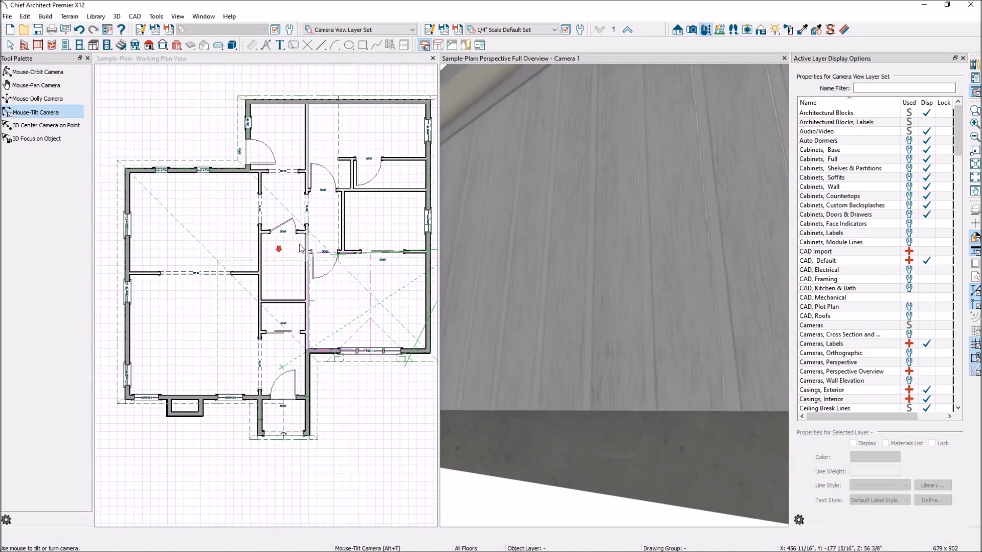
scroll(433, 300, "up", 1)
left_click(443, 297)
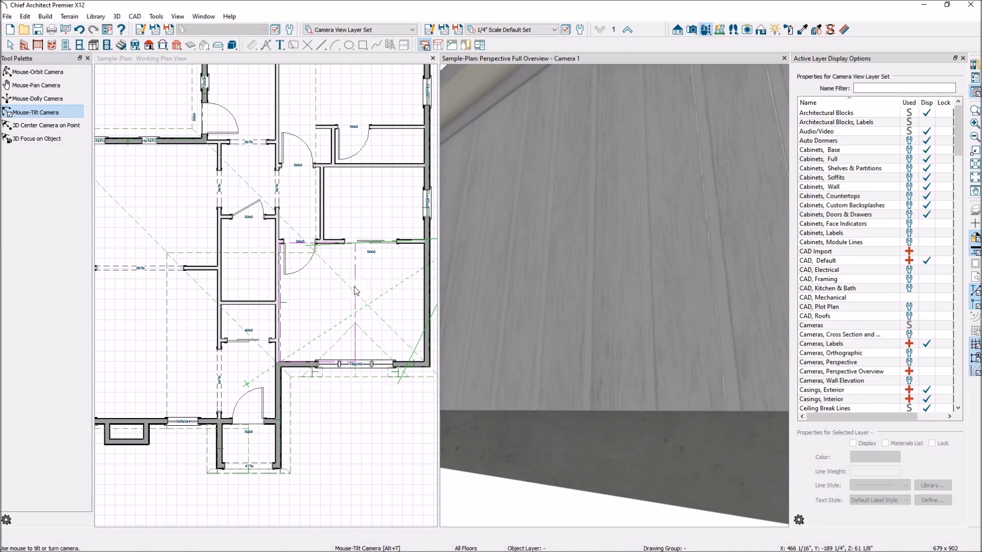
scroll(371, 279, "down", 3)
scroll(263, 271, "up", 4)
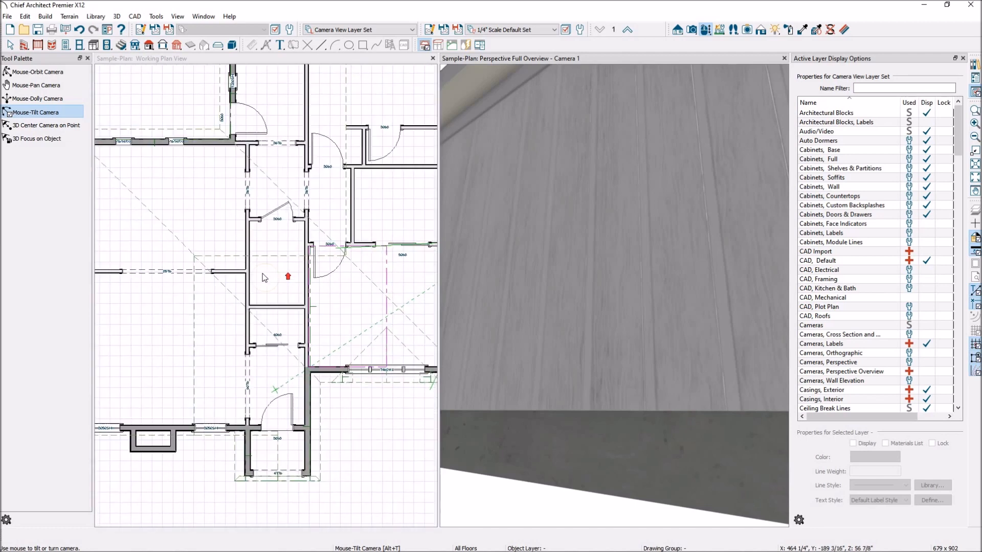
scroll(378, 296, "down", 1)
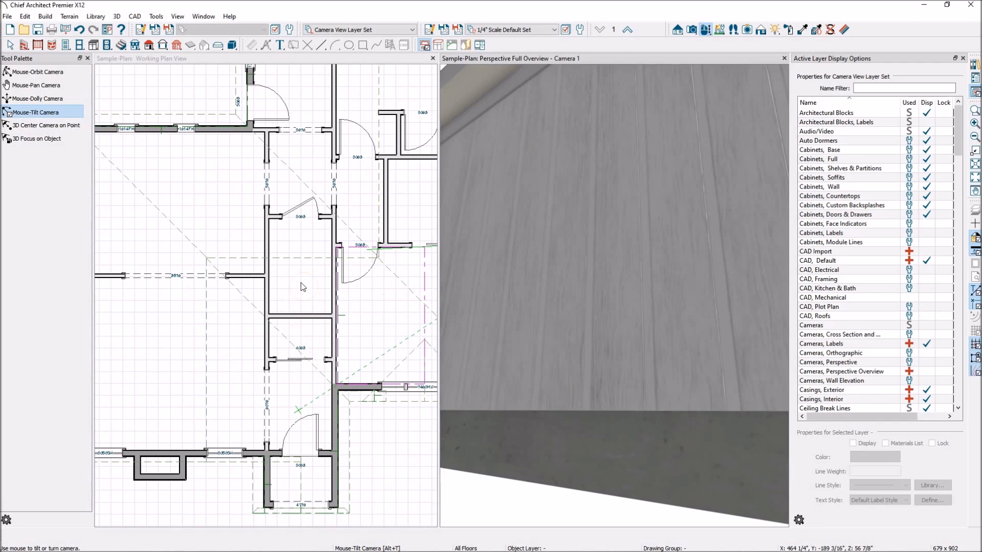
scroll(296, 302, "down", 1)
scroll(285, 435, "up", 1)
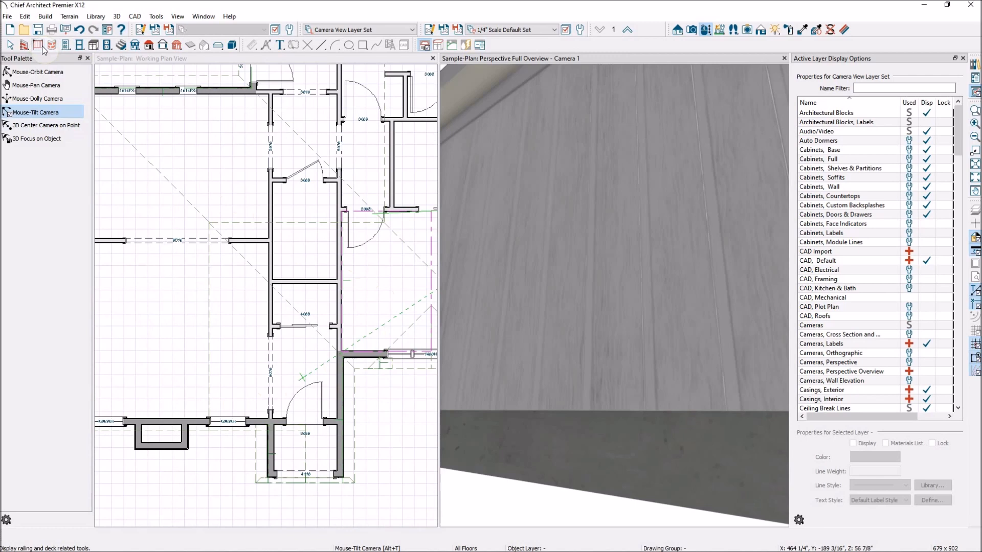
Draw a ceiling plane along the lower-left room's left wall, extending it across the room.
left_click(149, 45)
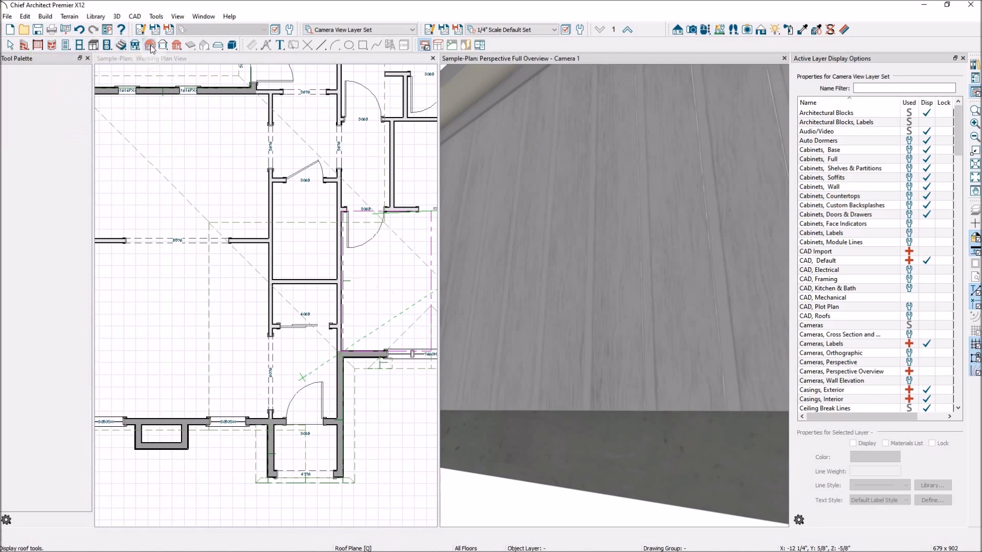
left_click(42, 104)
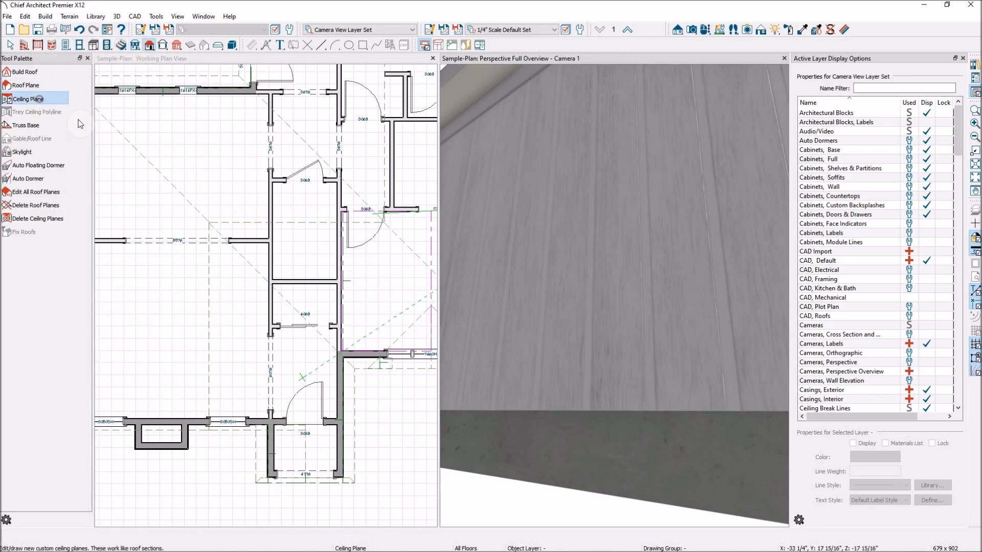
scroll(285, 294, "down", 3)
scroll(230, 265, "up", 4)
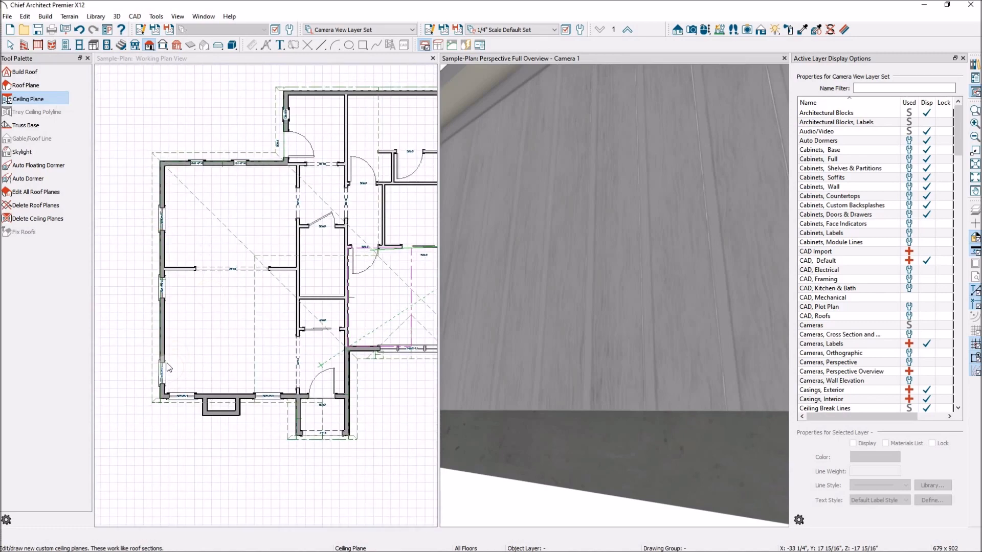
scroll(169, 374, "up", 2)
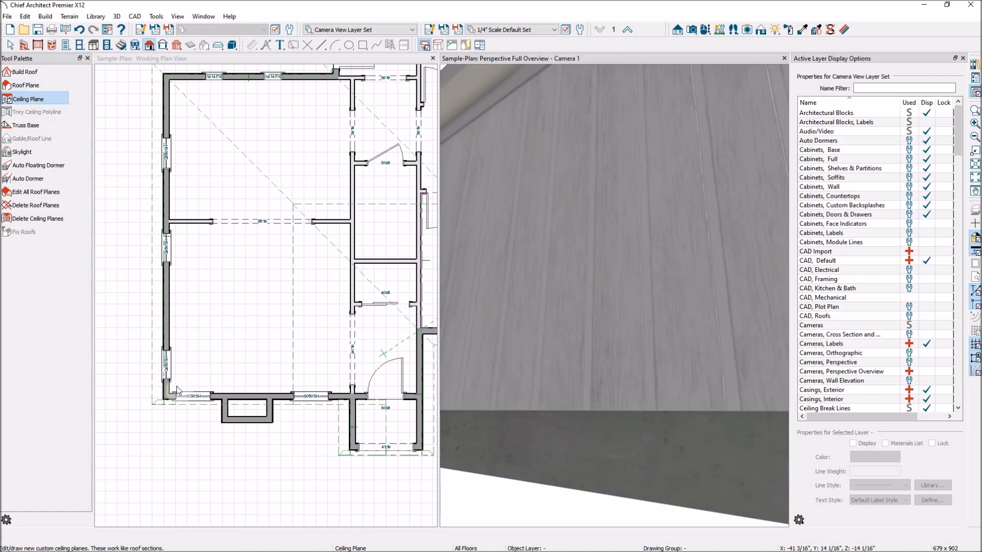
left_click(166, 335)
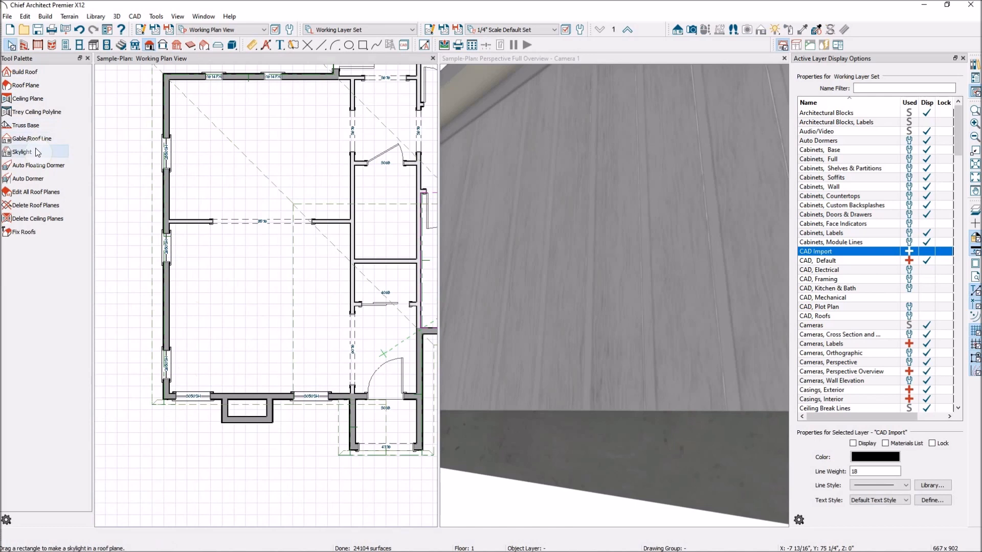
left_click(48, 98)
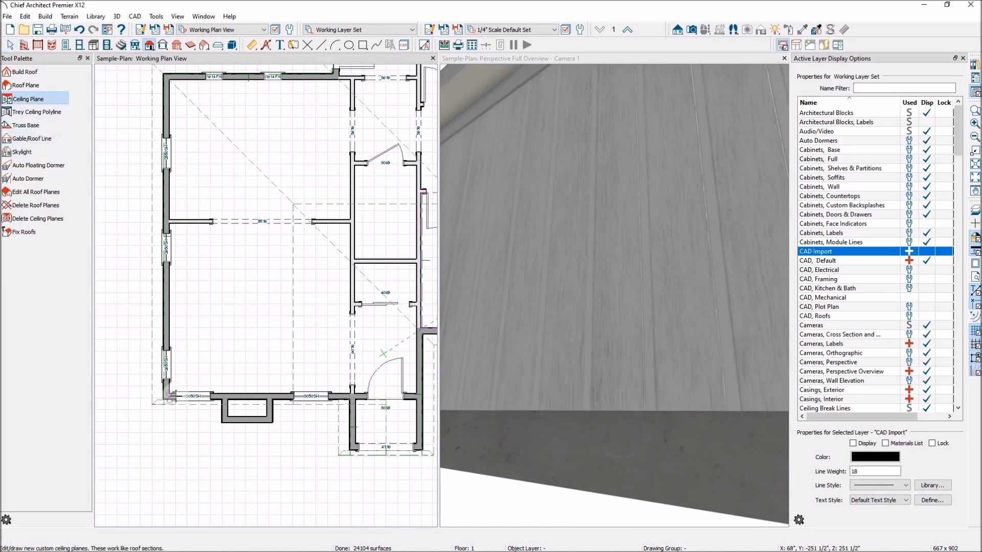
left_click_drag(169, 395, 171, 228)
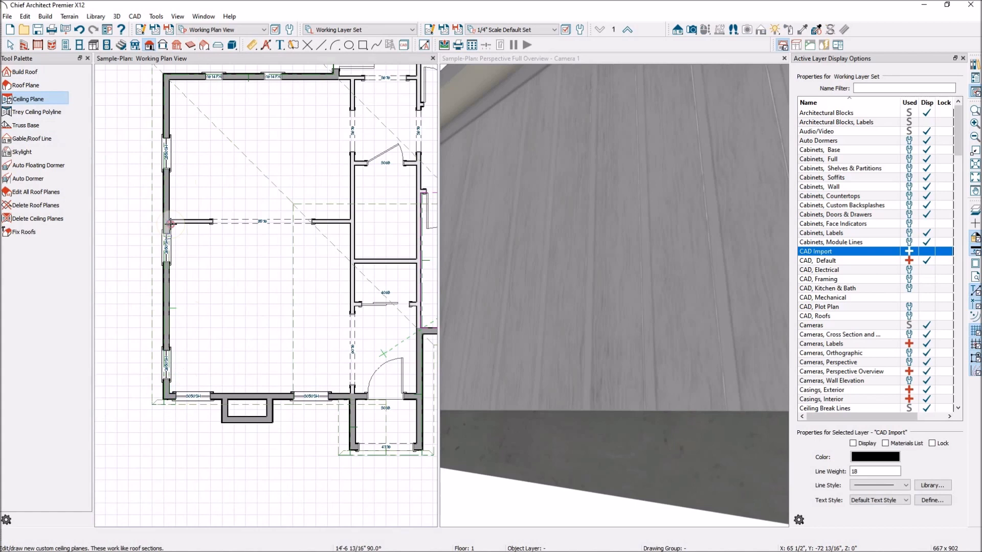
left_click_drag(169, 223, 169, 221)
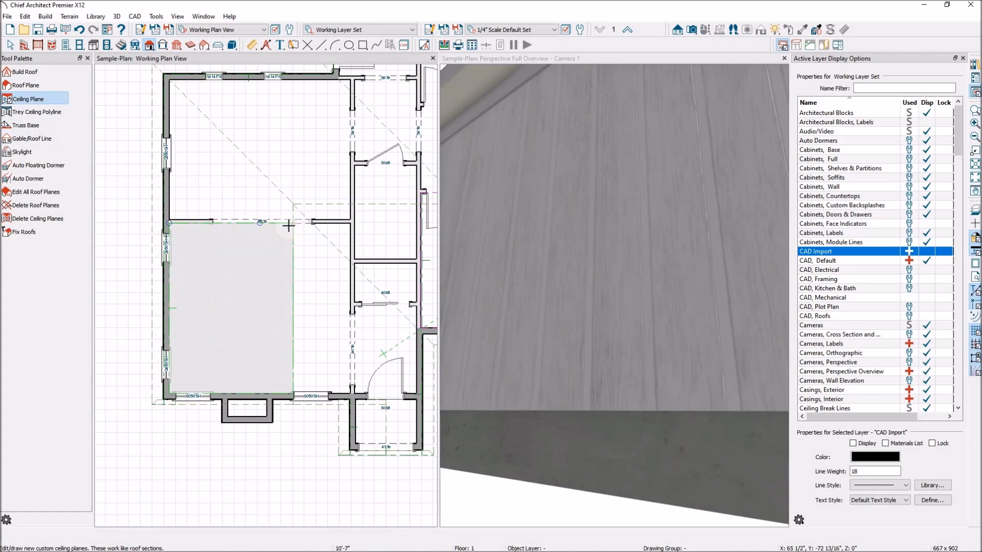
left_click(346, 225)
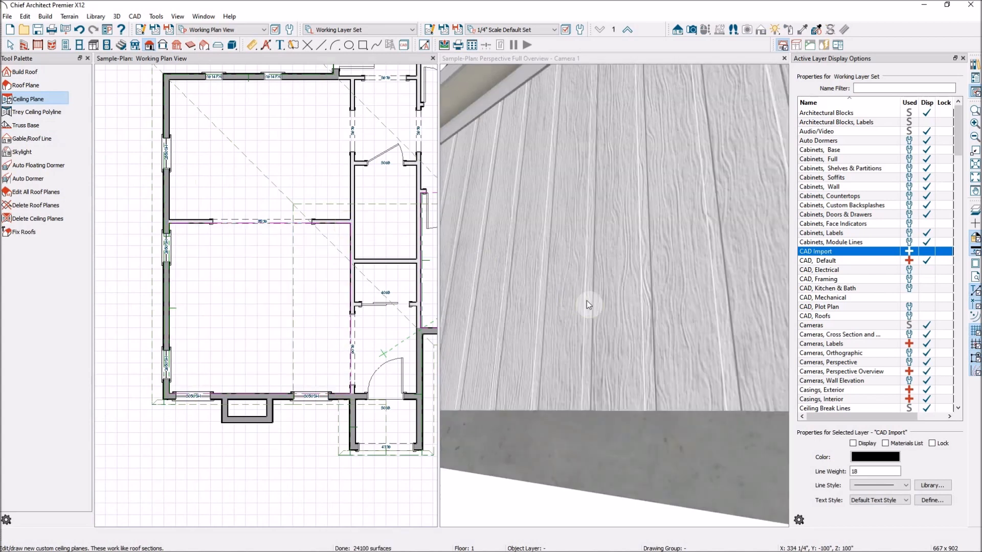
Dolly and turn the 3D camera into the lower-left room toward the door.
scroll(587, 302, "up", 4)
left_click_drag(605, 346, 740, 385)
scroll(660, 378, "up", 4)
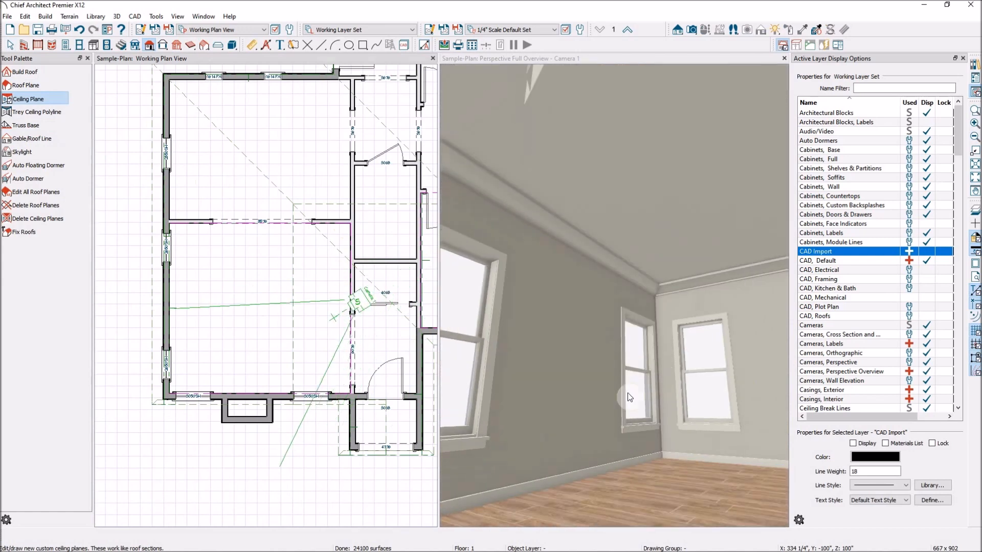
key("space")
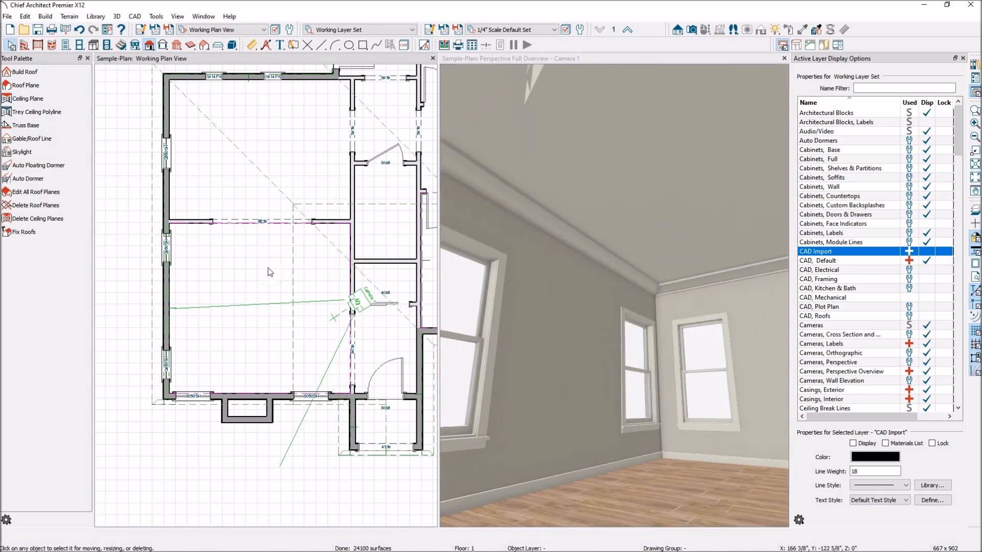
Uncheck Flat Ceiling Over This Room for the lower-left room so its ceiling vaults in 3D.
left_click(268, 266)
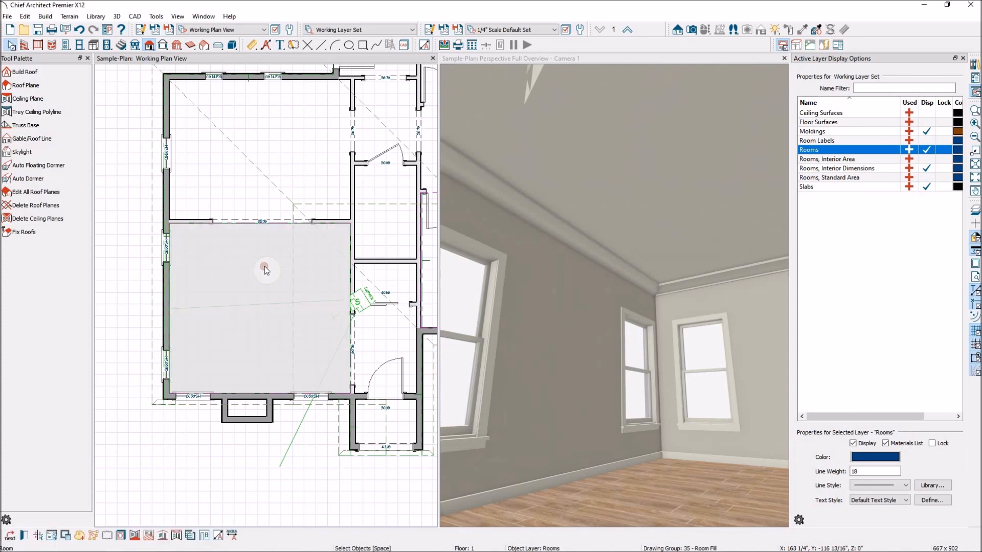
double_click(263, 266)
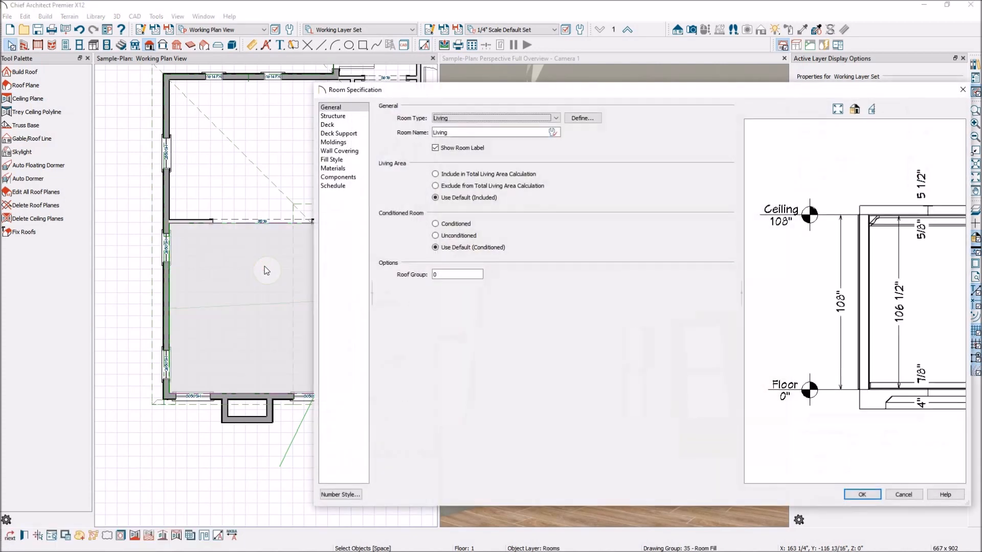
left_click(341, 116)
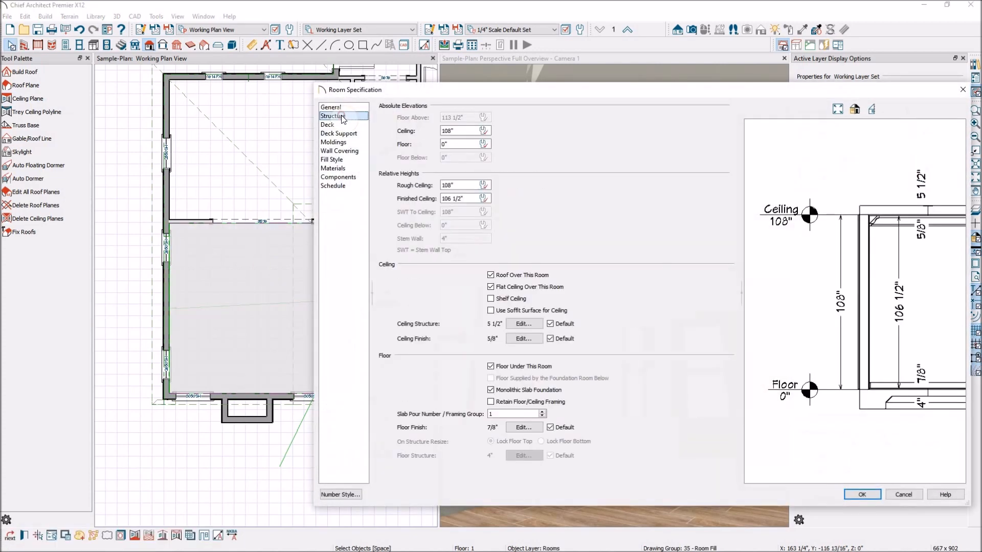
left_click(490, 287)
left_click(865, 496)
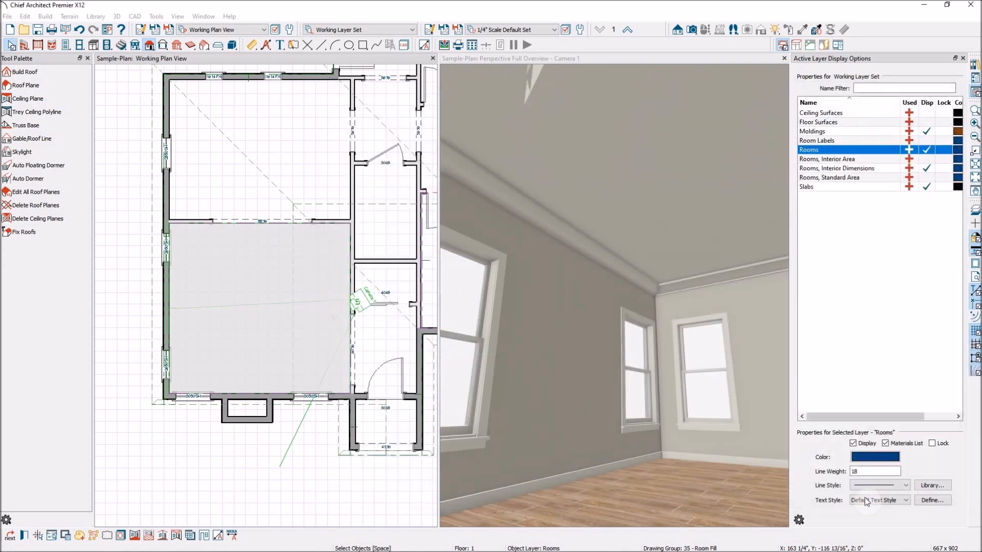
left_click(610, 257)
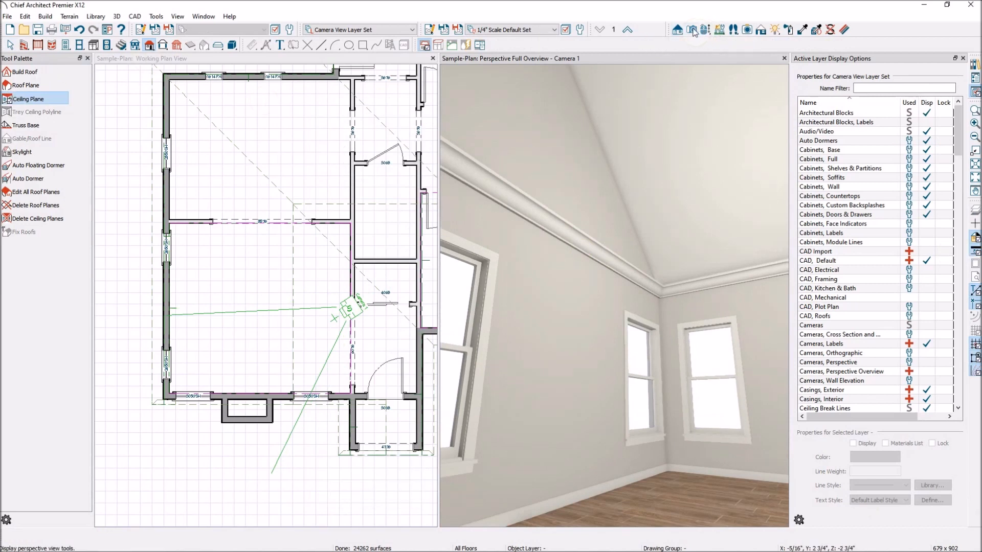
Tilt the 3D camera up to frame the room's vaulted ceiling peak and crown moulding.
left_click(693, 31)
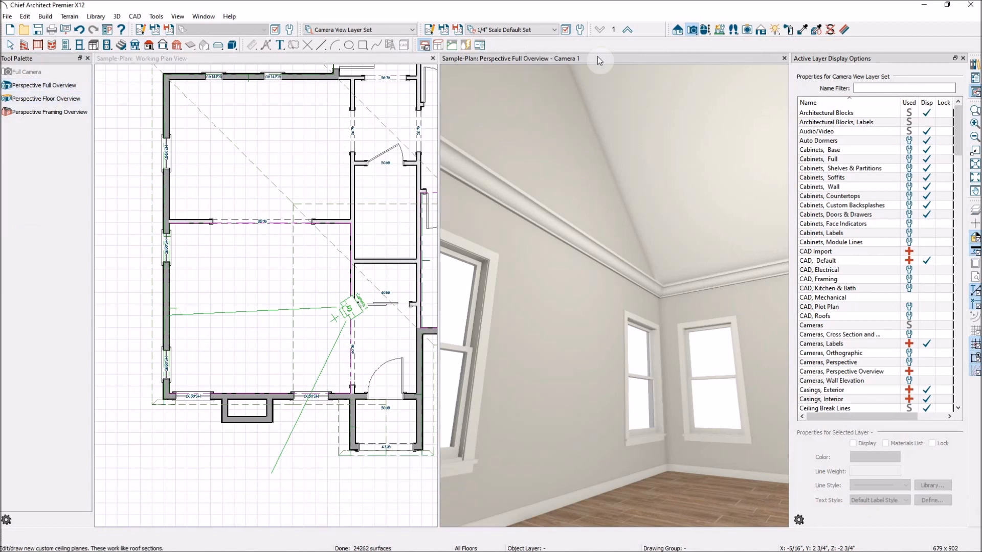
left_click(706, 30)
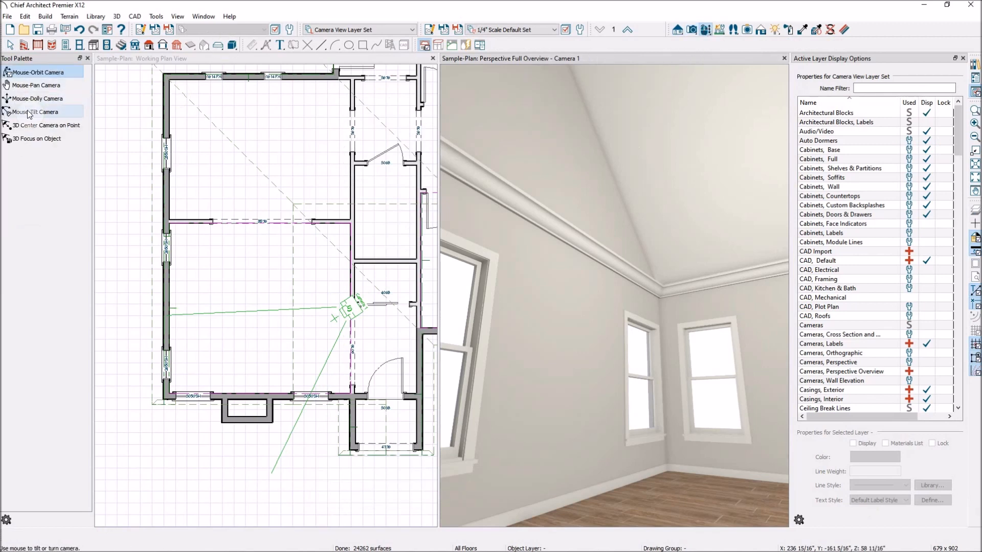
left_click(416, 206)
left_click(537, 91)
left_click(30, 112)
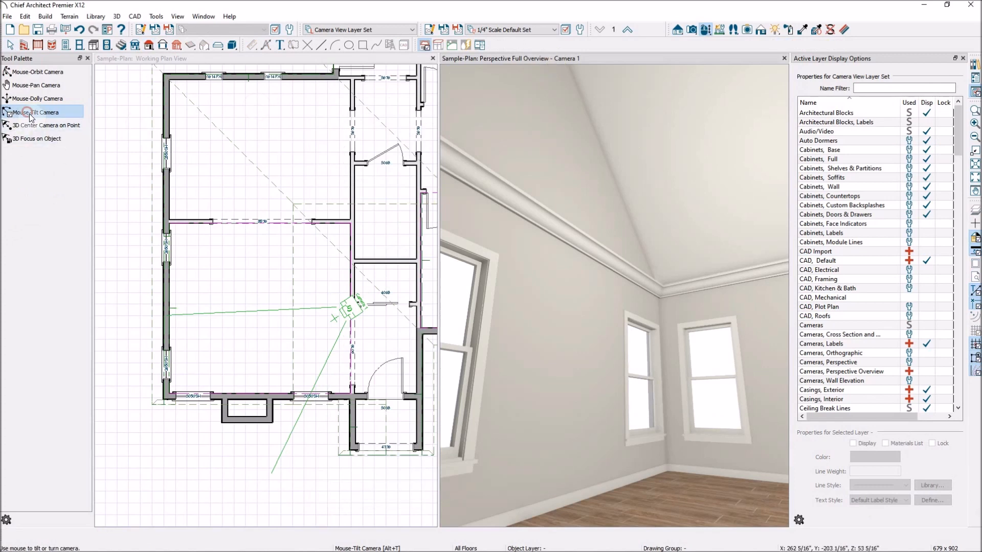
left_click_drag(595, 314, 796, 250)
left_click_drag(497, 248, 634, 214)
scroll(232, 239, "up", 2)
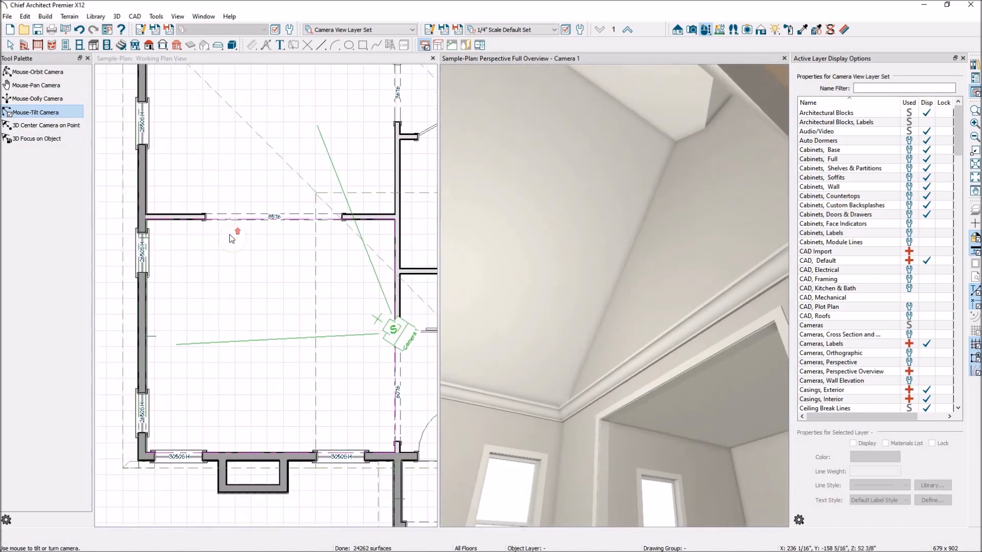
scroll(232, 239, "up", 1)
key("space")
left_click(349, 224)
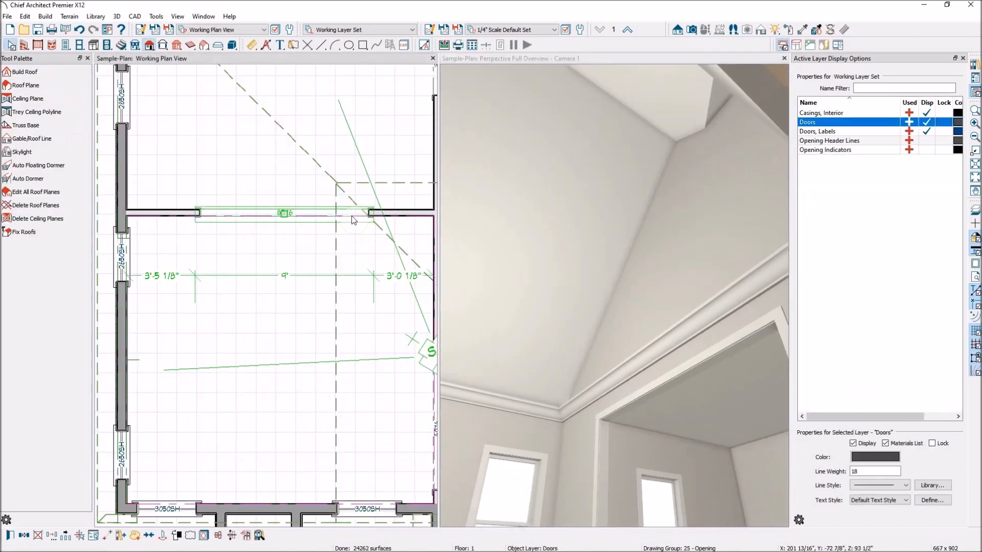
Select the top wall and the room in the plan, then clear the selection.
left_click(433, 223)
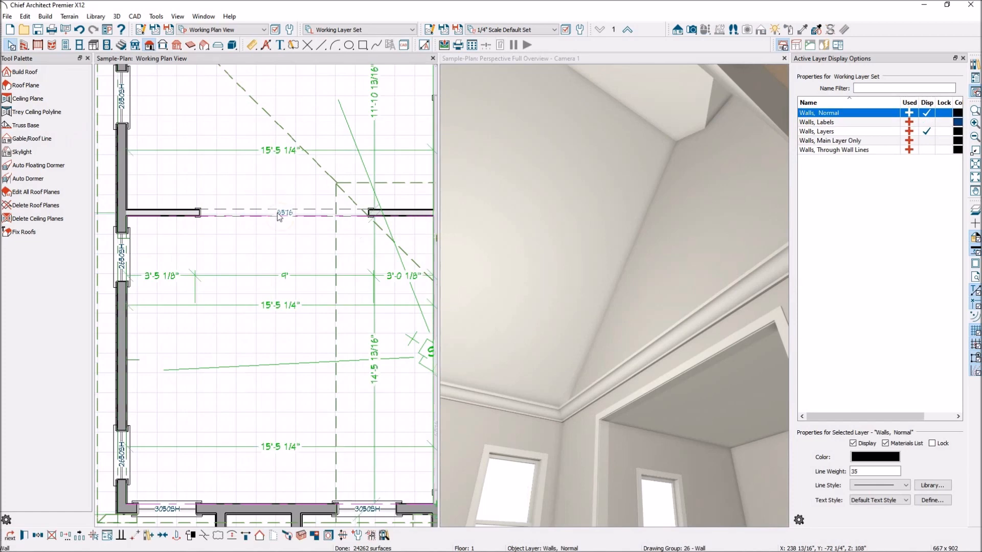
scroll(145, 226, "up", 2)
scroll(144, 226, "up", 2)
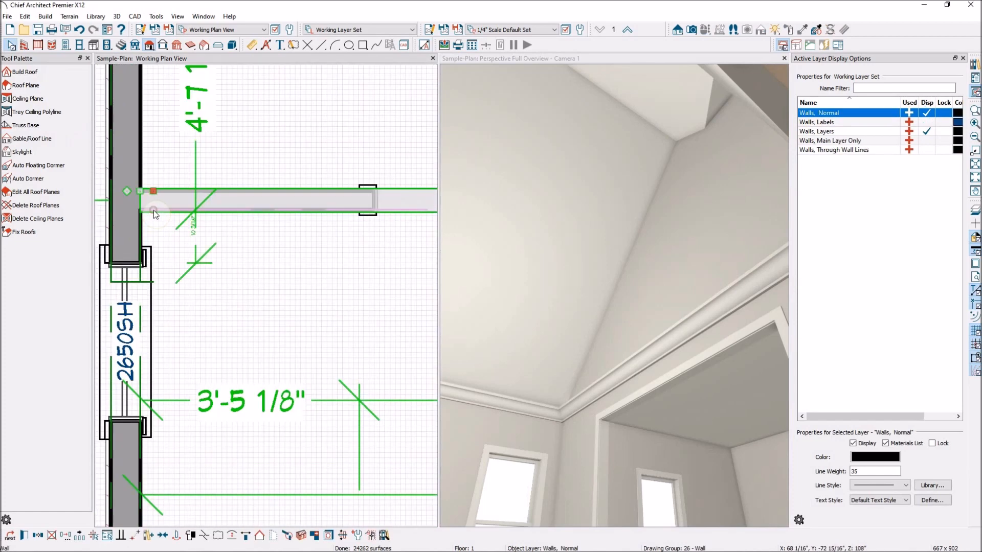
left_click(168, 226)
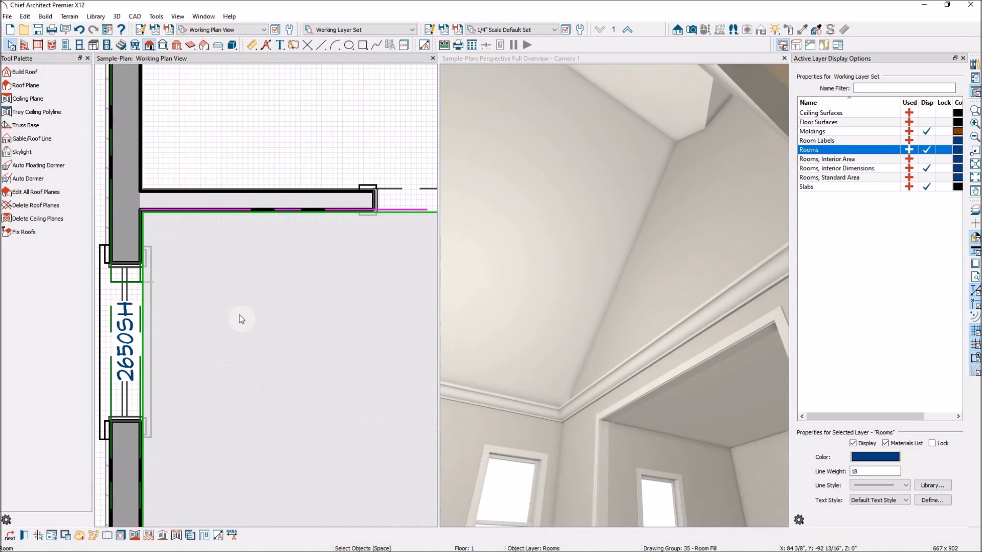
key("Escape")
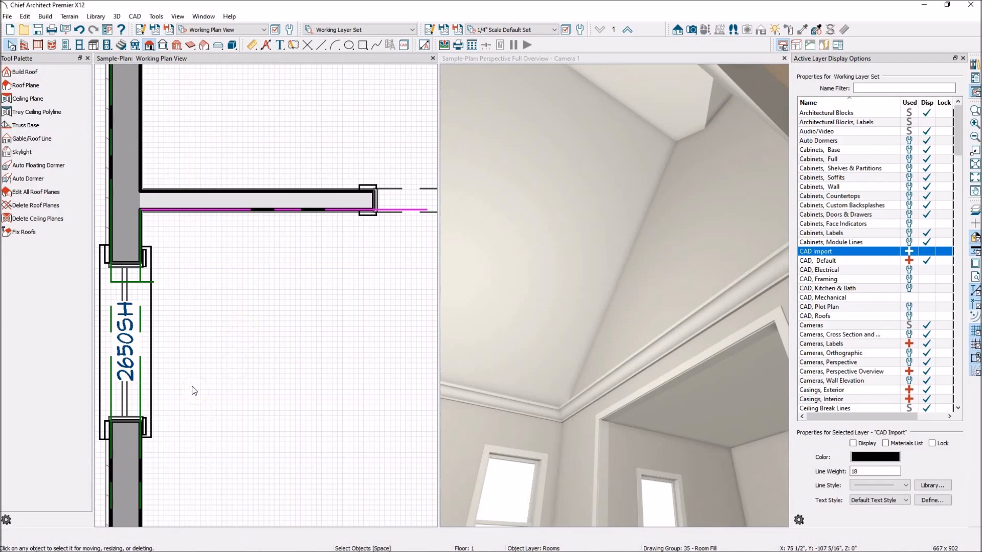
scroll(187, 304, "down", 6)
scroll(307, 437, "up", 5)
Cycle the selection to the sloped ceiling plane and open its specification dialog.
left_click(257, 455)
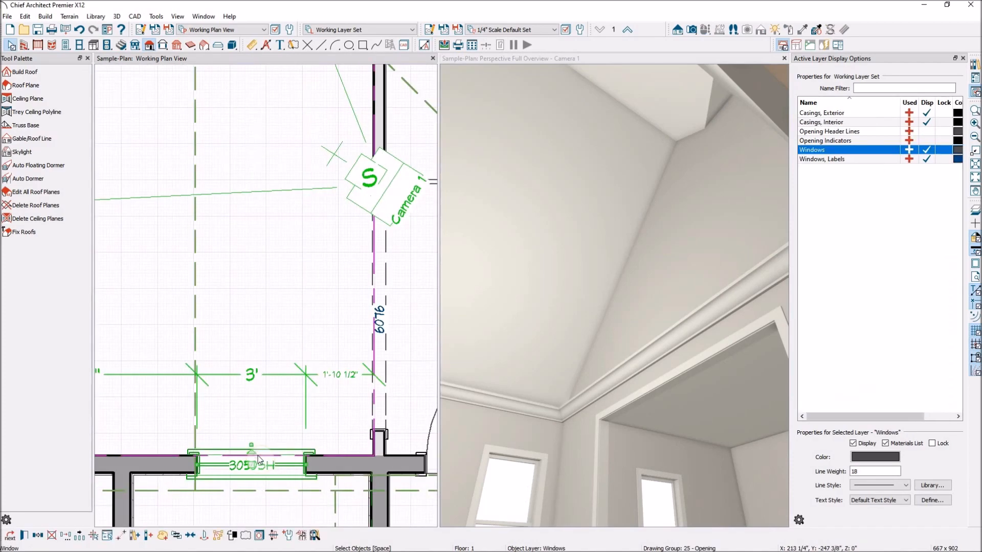
key("Tab")
left_click(374, 425)
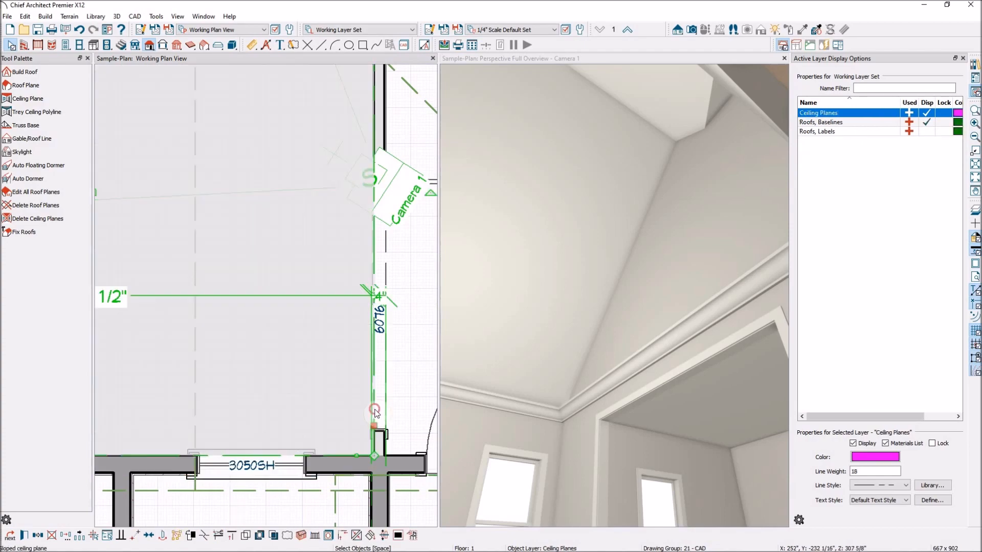
left_click(374, 411)
scroll(381, 399, "up", 3)
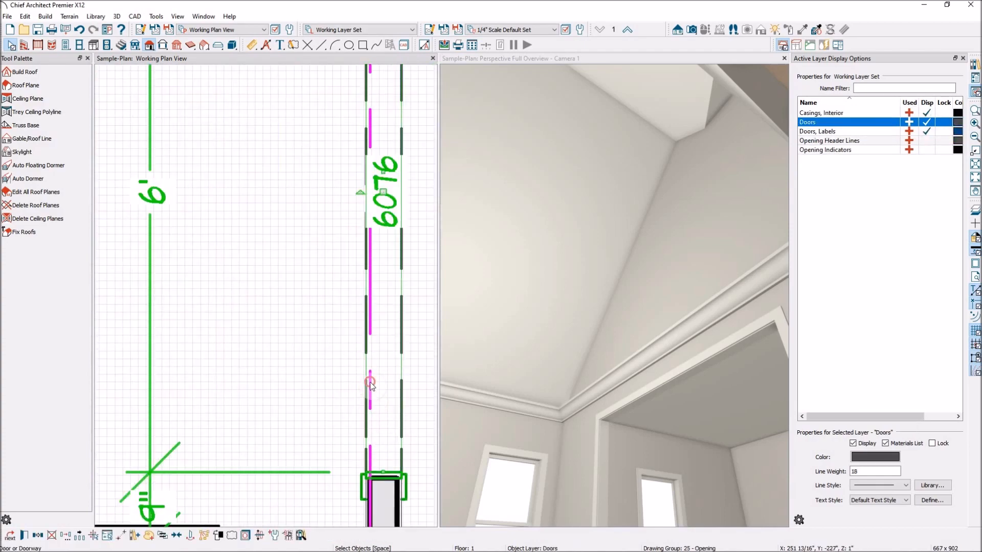
key("Tab")
key("Tab")
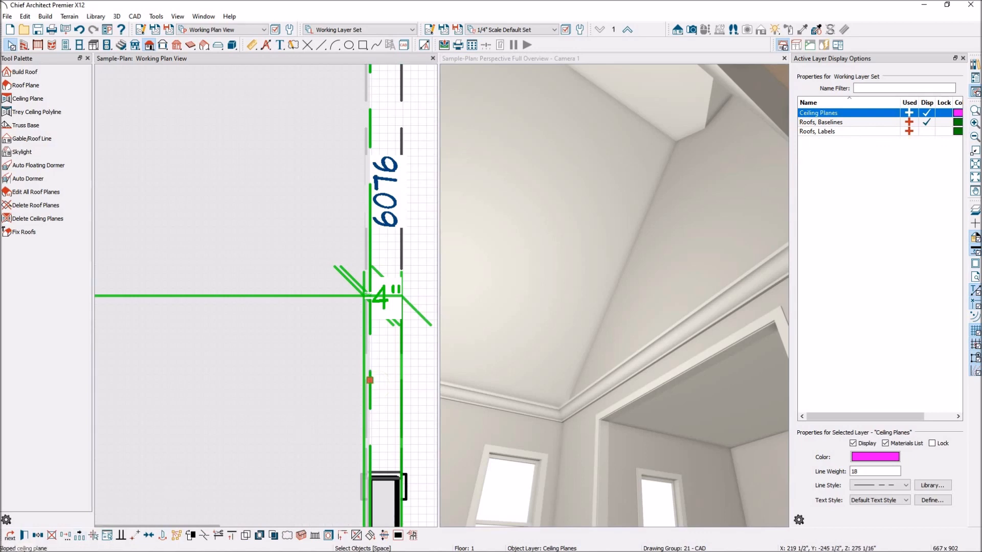
scroll(360, 355, "down", 5)
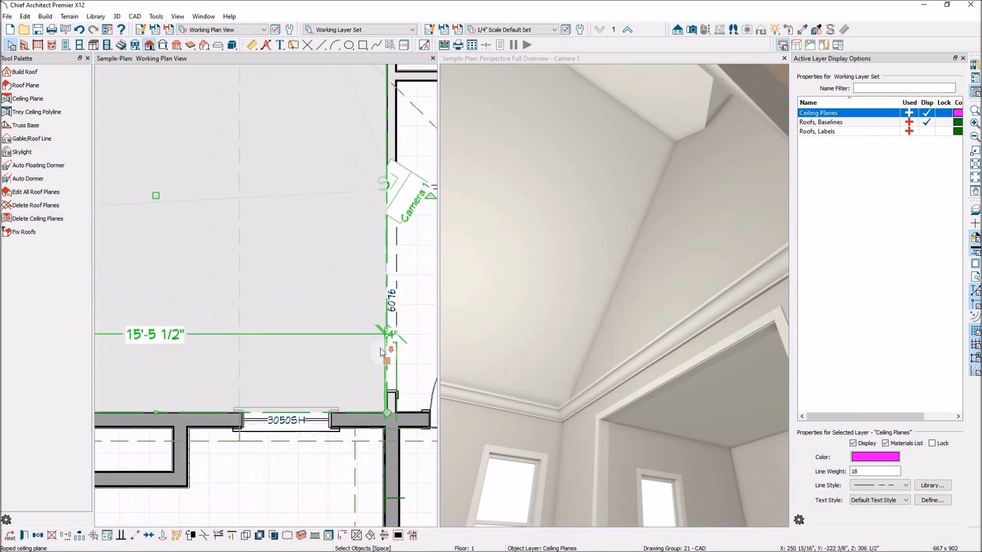
scroll(381, 353, "down", 4)
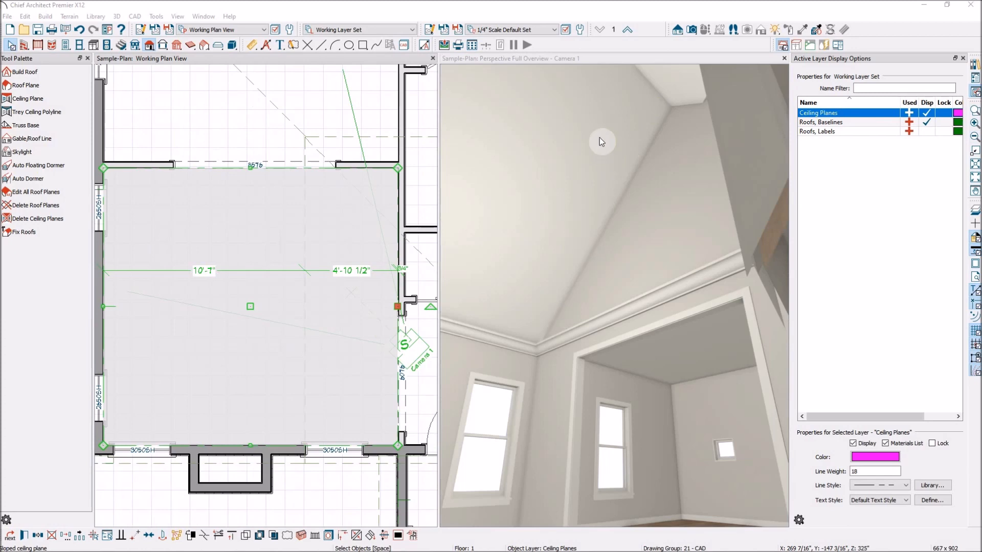
left_click(24, 536)
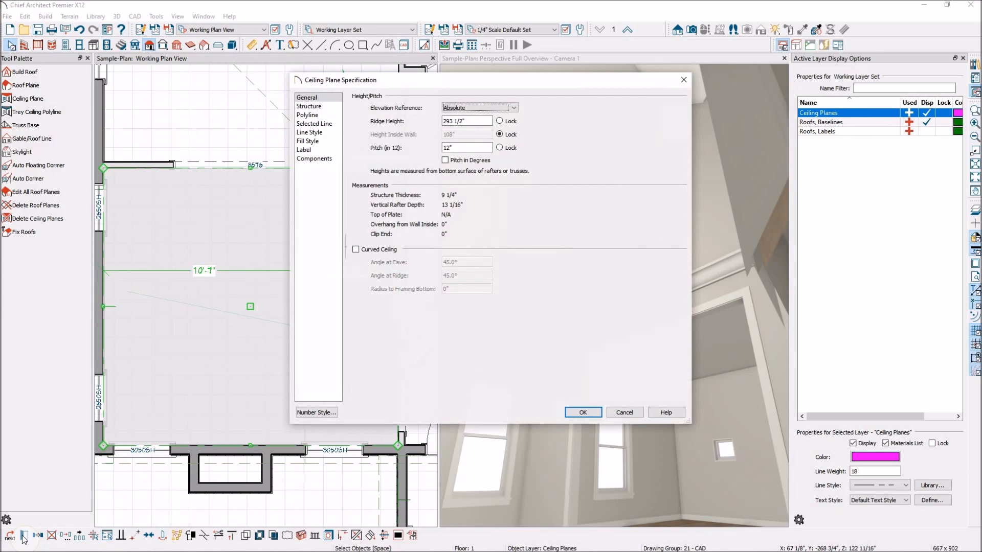
Make the ceiling plane a curved barrel vault with 0 pitch locked and 45° eave angle.
double_click(461, 150)
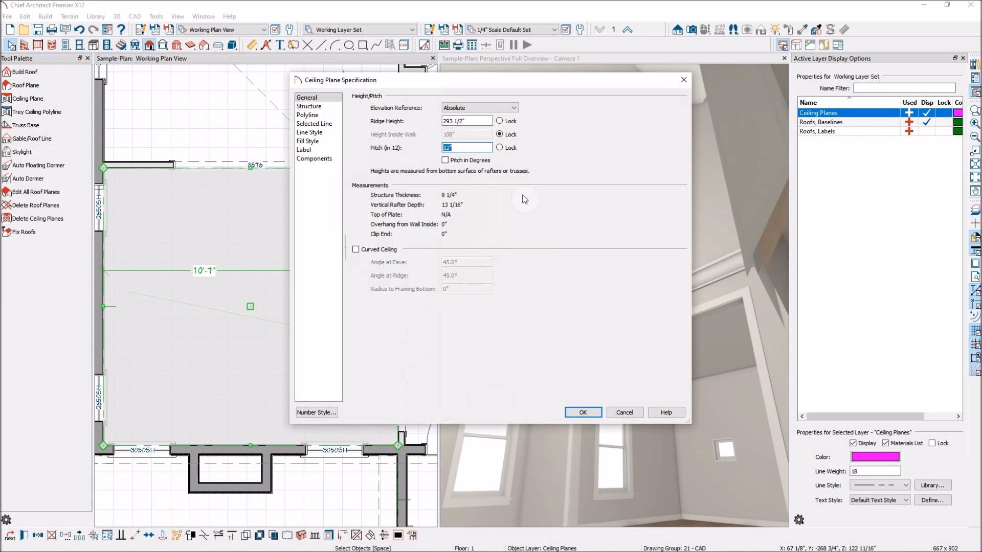
left_click(501, 148)
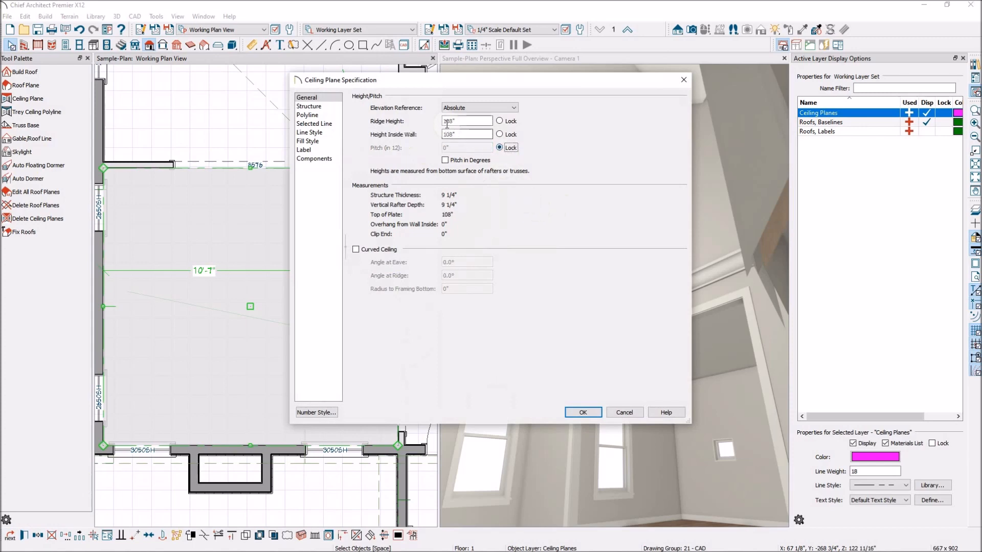
left_click(457, 135)
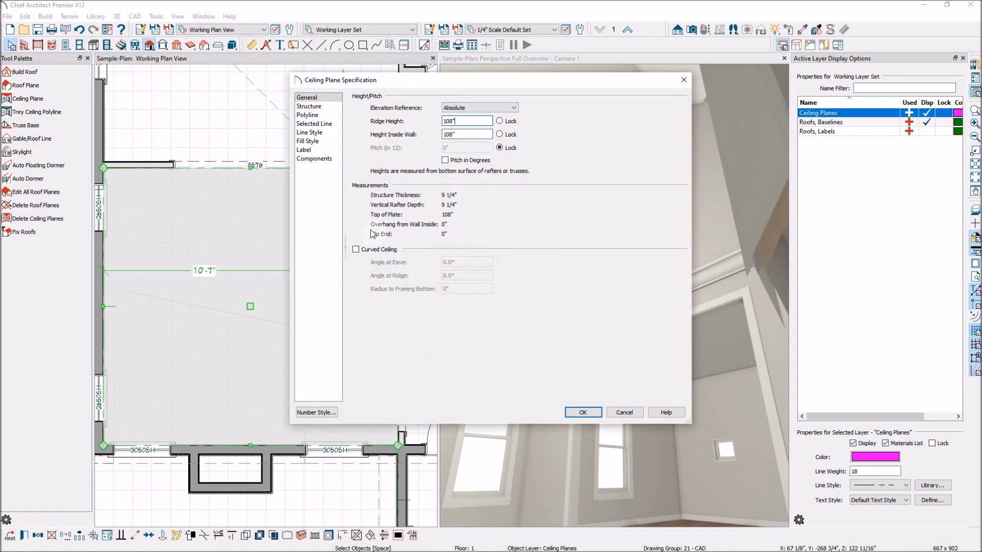
left_click(356, 250)
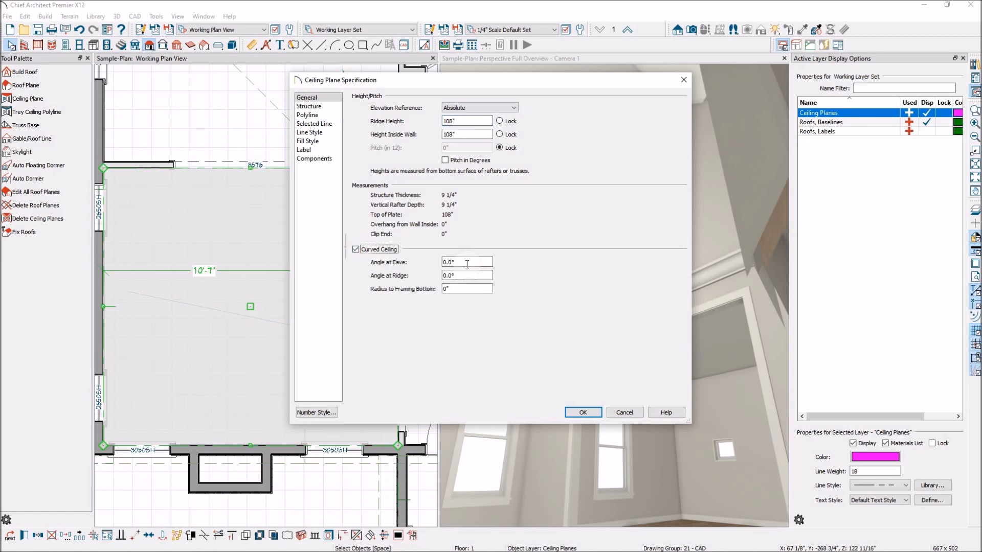
left_click(473, 262)
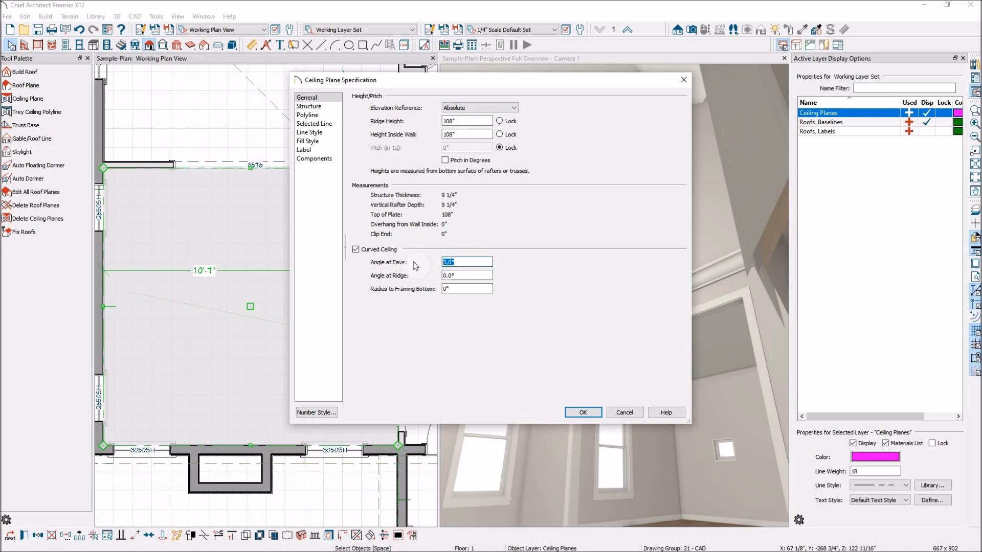
left_click(457, 276)
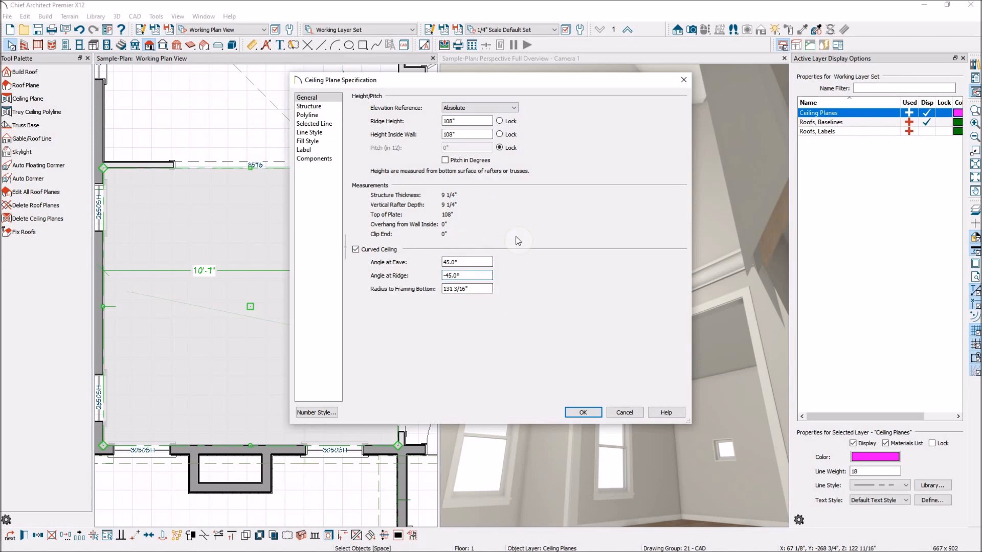
left_click(585, 415)
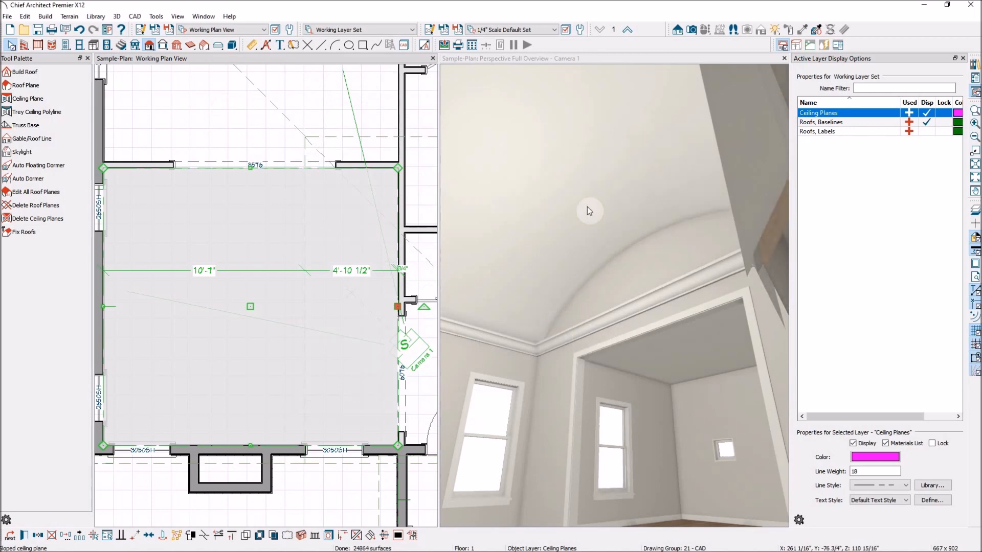
Tilt the 3D camera to look through the wide opening into the adjoining room.
left_click(587, 139)
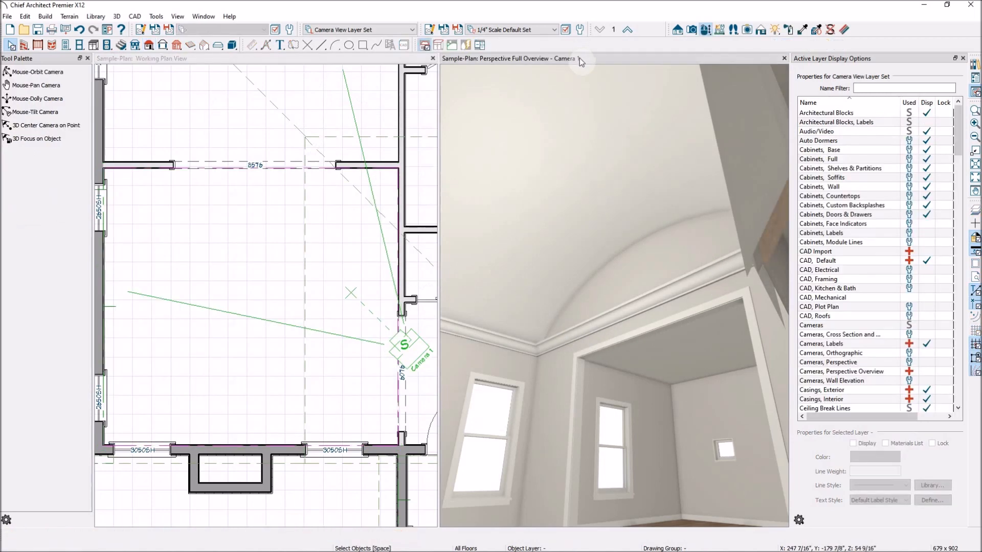
left_click(34, 112)
left_click_drag(547, 266, 646, 304)
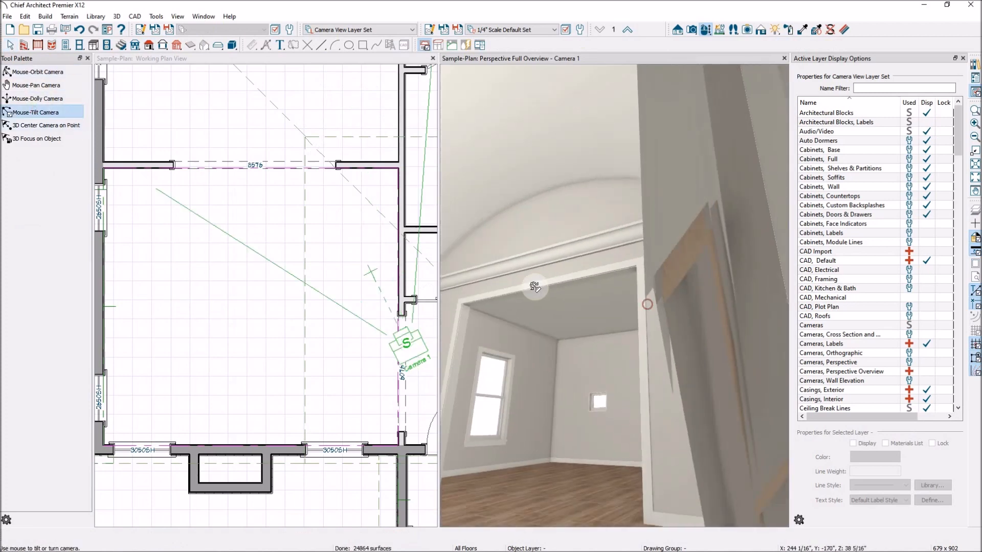
scroll(533, 287, "up", 3)
left_click_drag(555, 286, 493, 271)
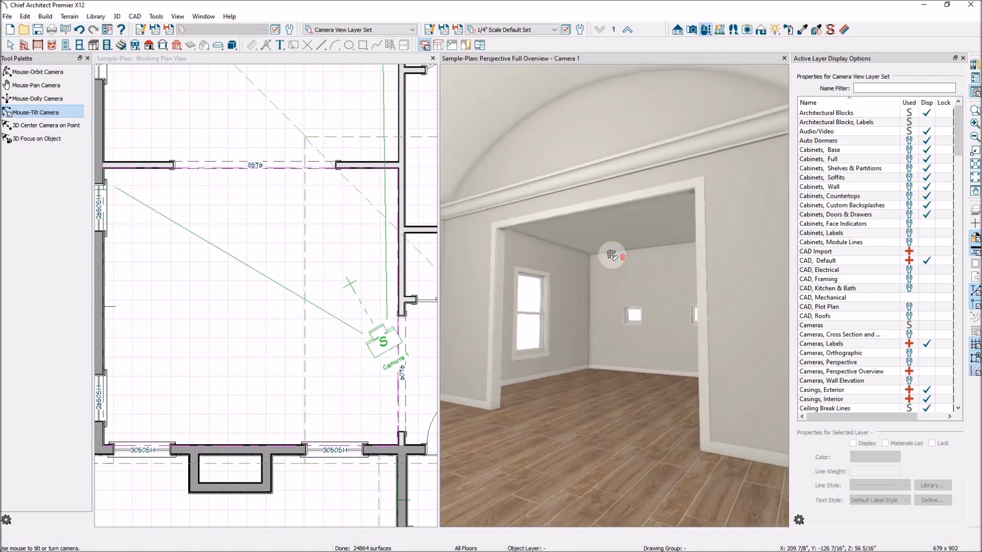
scroll(337, 256, "down", 3)
scroll(345, 265, "down", 1)
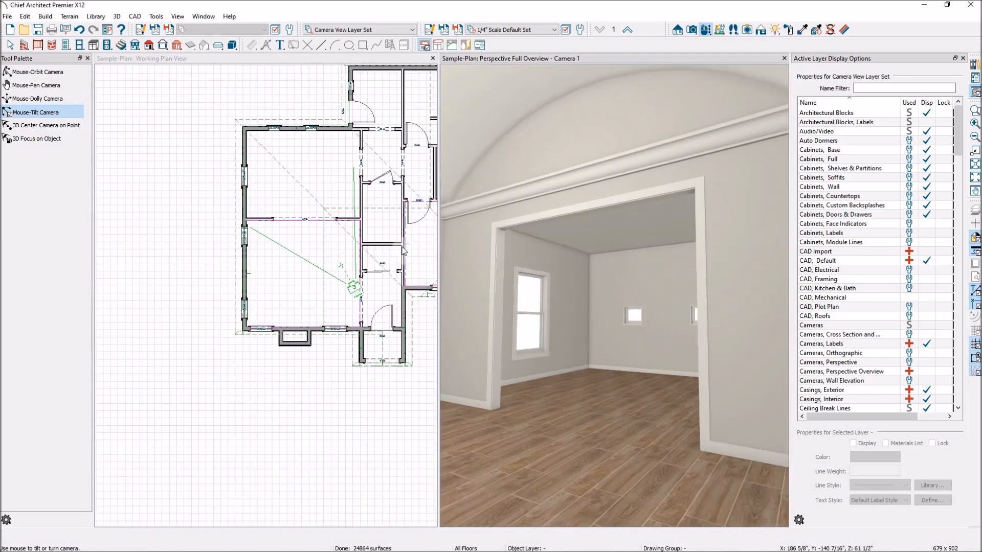
scroll(306, 150, "up", 1)
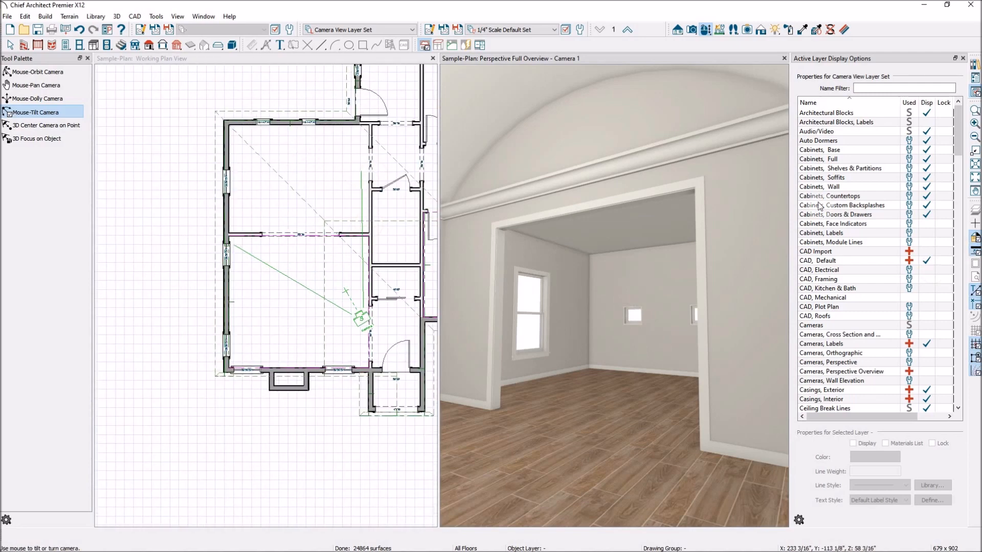
scroll(314, 244, "up", 4)
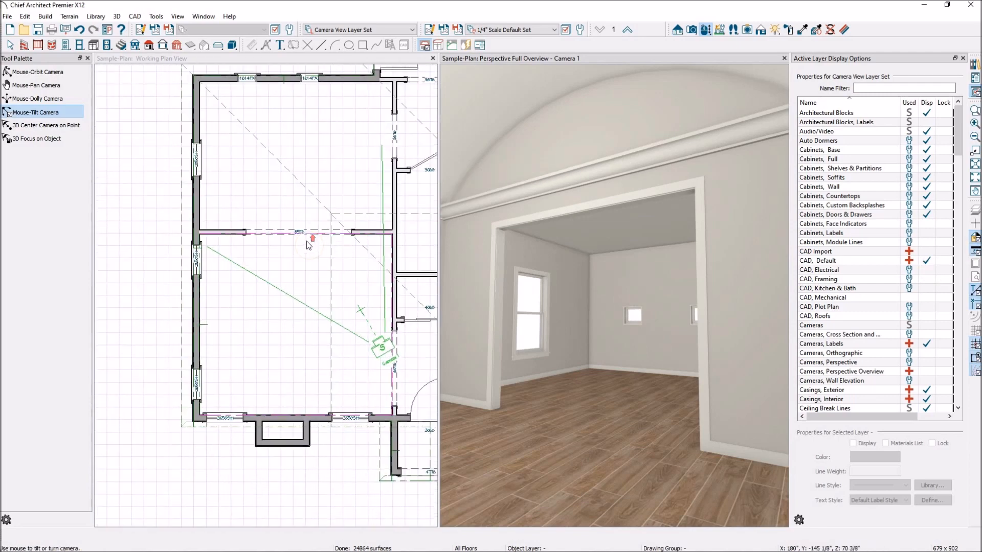
Delete the curved ceiling plane and check Flat Ceiling Over This Room for the Living room.
left_click(498, 105)
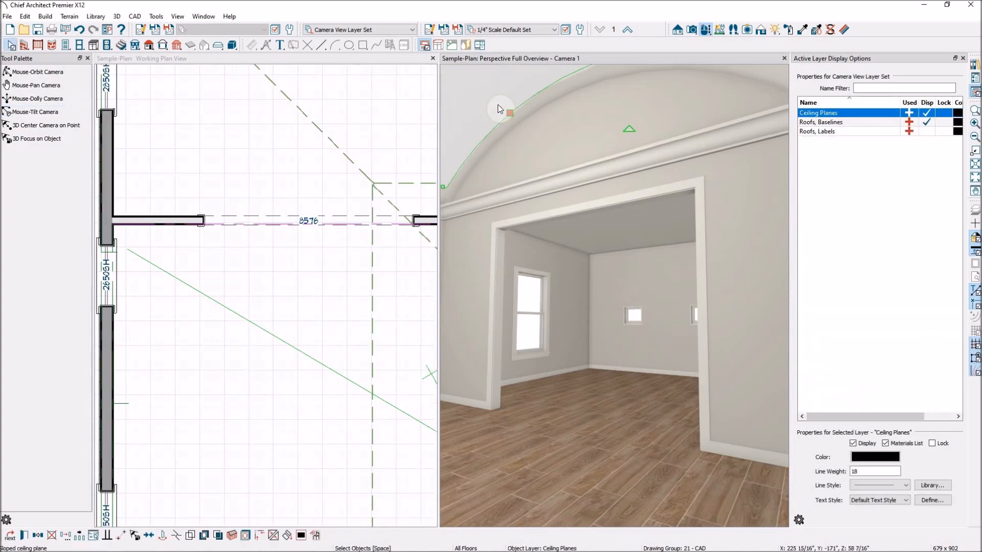
key("Delete")
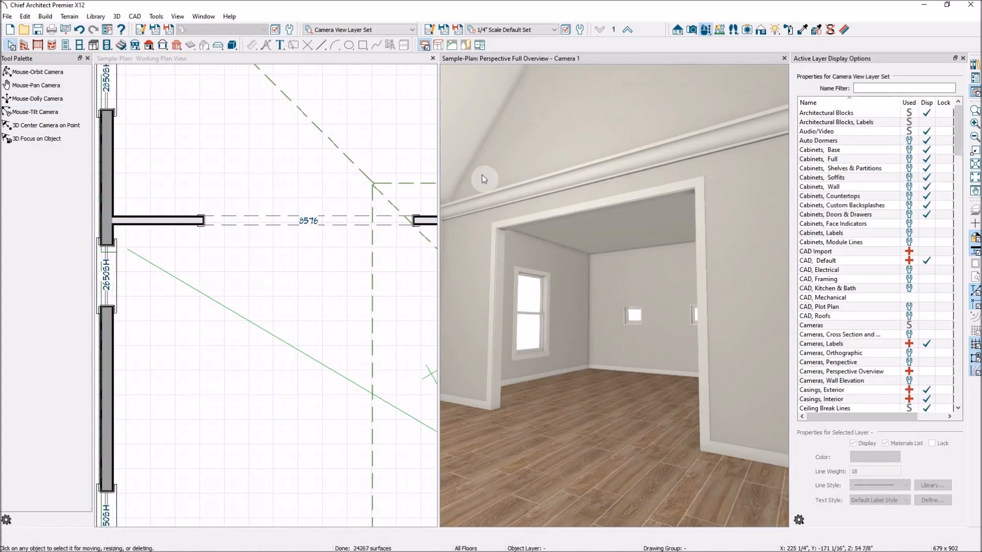
left_click(307, 280)
double_click(312, 275)
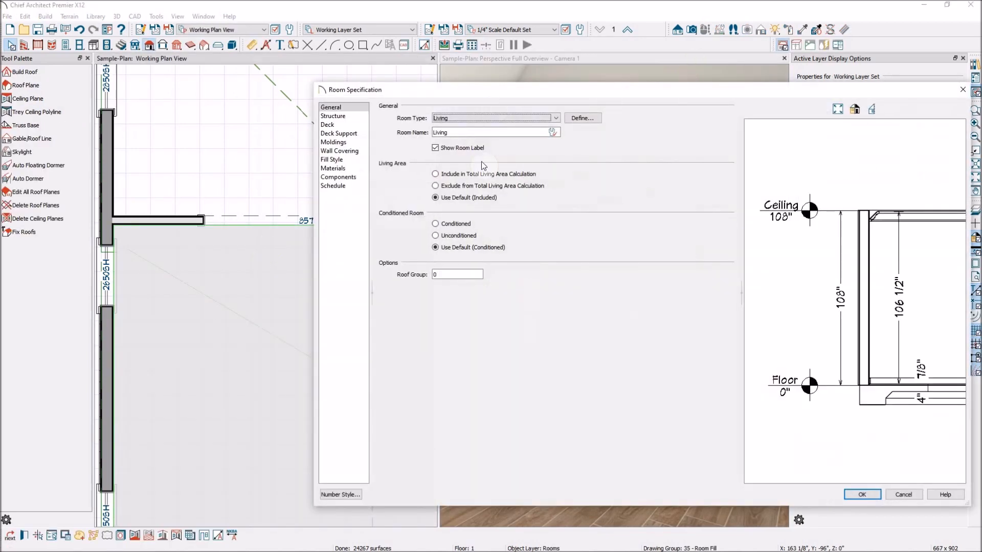
left_click(333, 116)
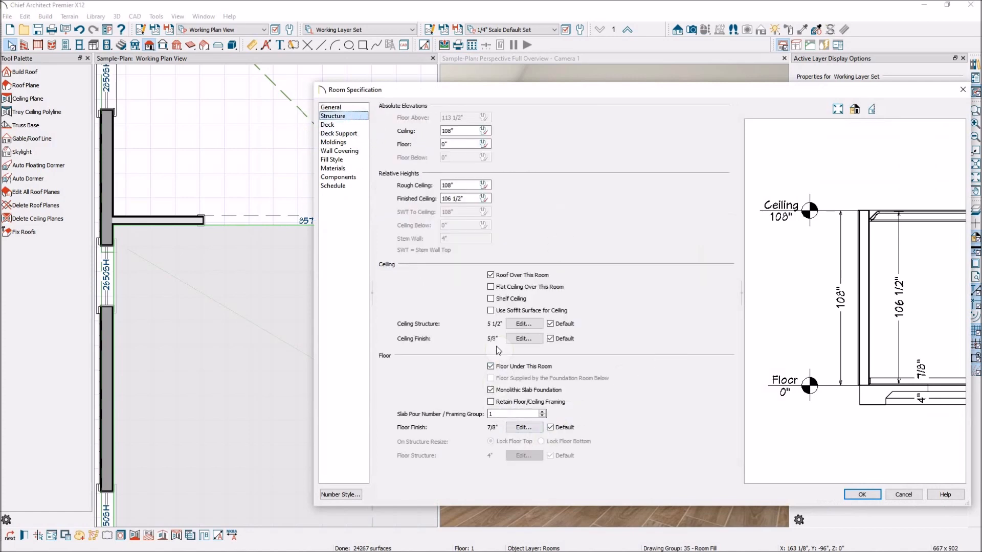
left_click(492, 288)
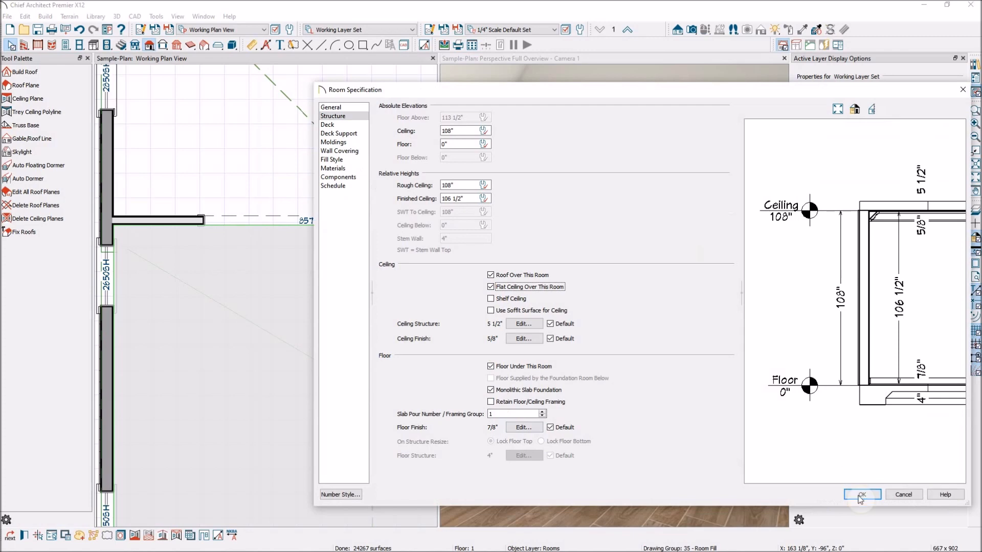
left_click(861, 494)
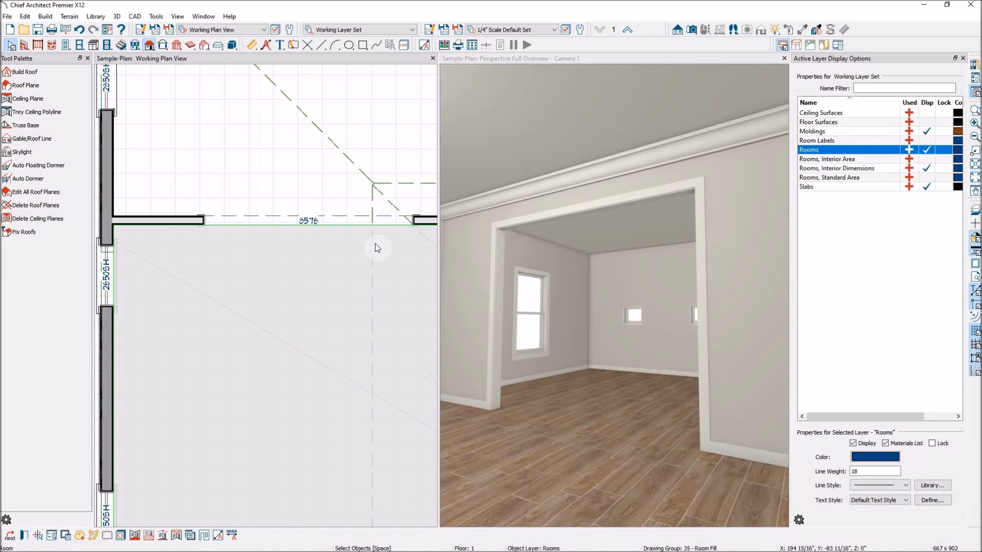
Deselect the Living room and pick the Soffit tool from Cabinet Tools.
scroll(268, 245, "down", 5)
left_click(306, 406)
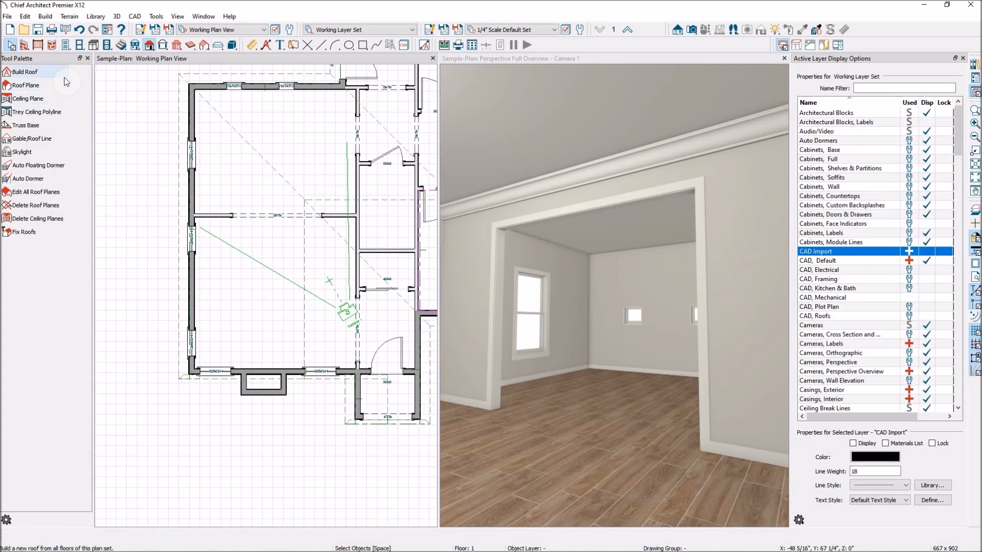
left_click(94, 45)
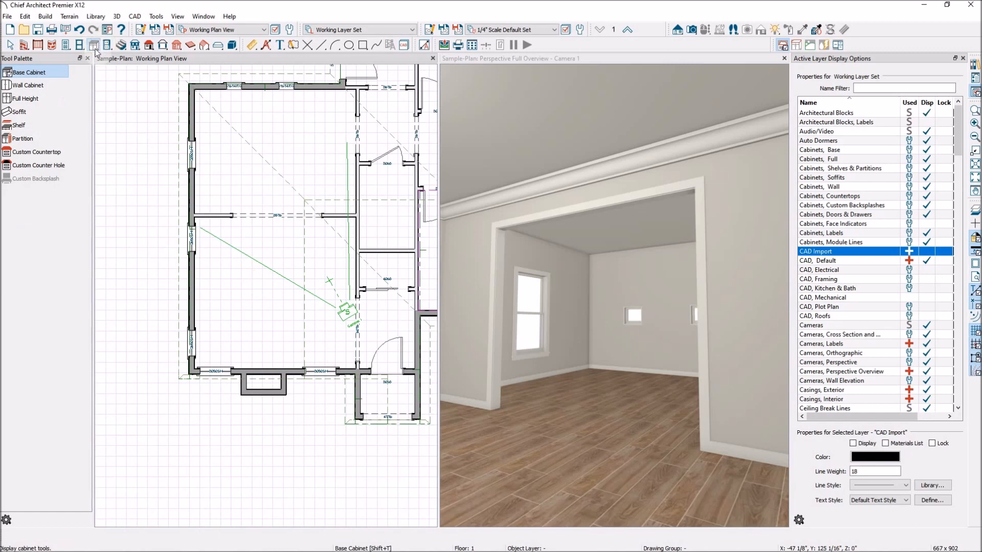
left_click(17, 113)
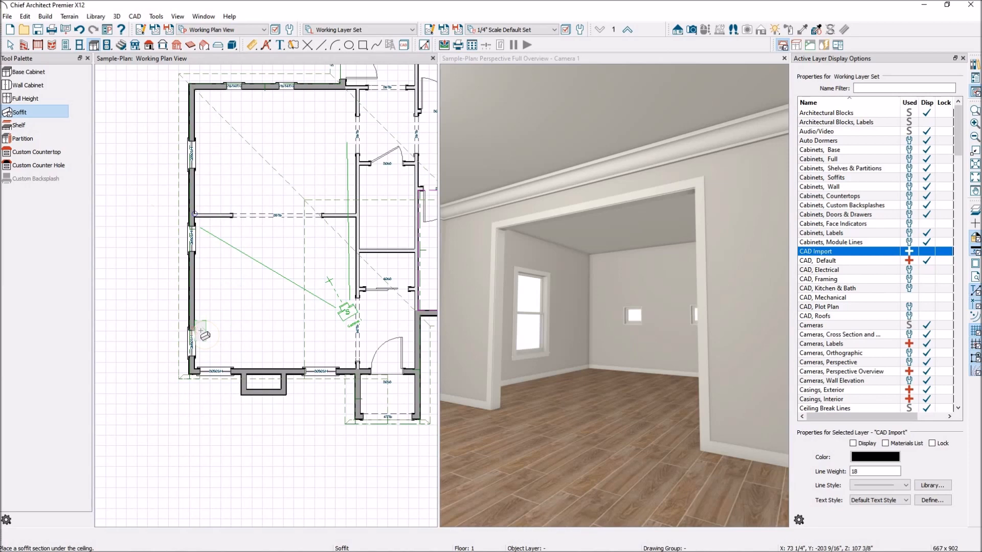
Place a soffit against the Living room's west wall and stretch it up to the corner.
left_click(223, 337)
scroll(225, 307, "up", 2)
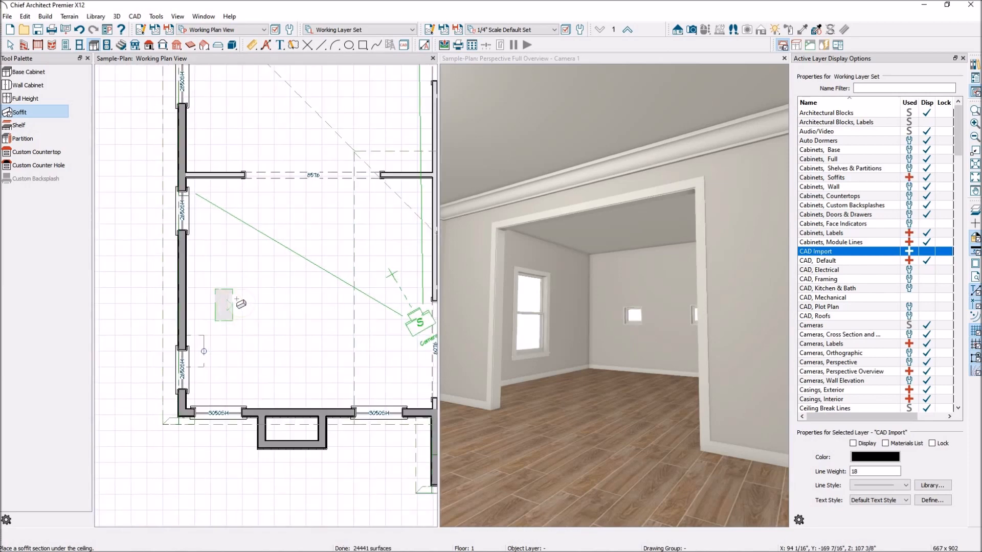
key("space")
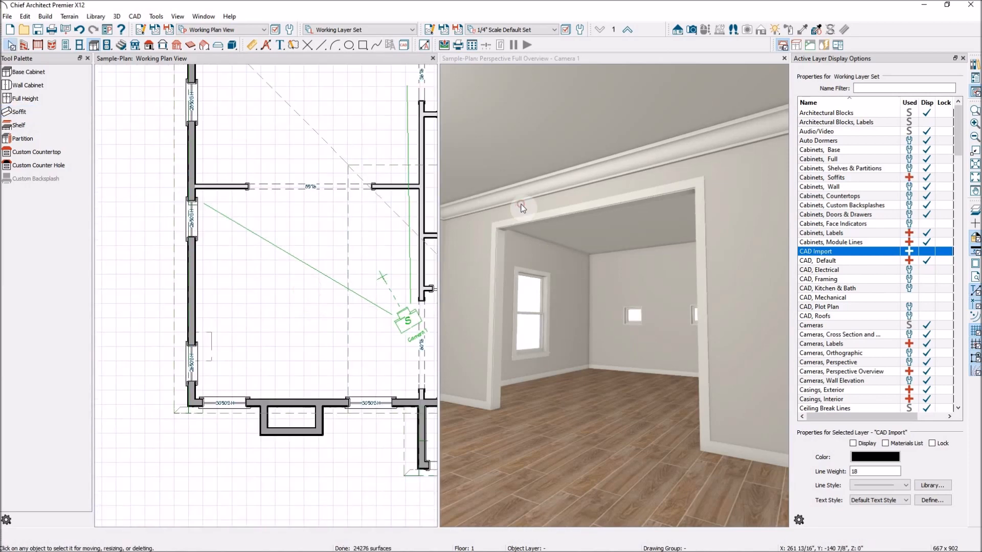
left_click(521, 205)
left_click(36, 112)
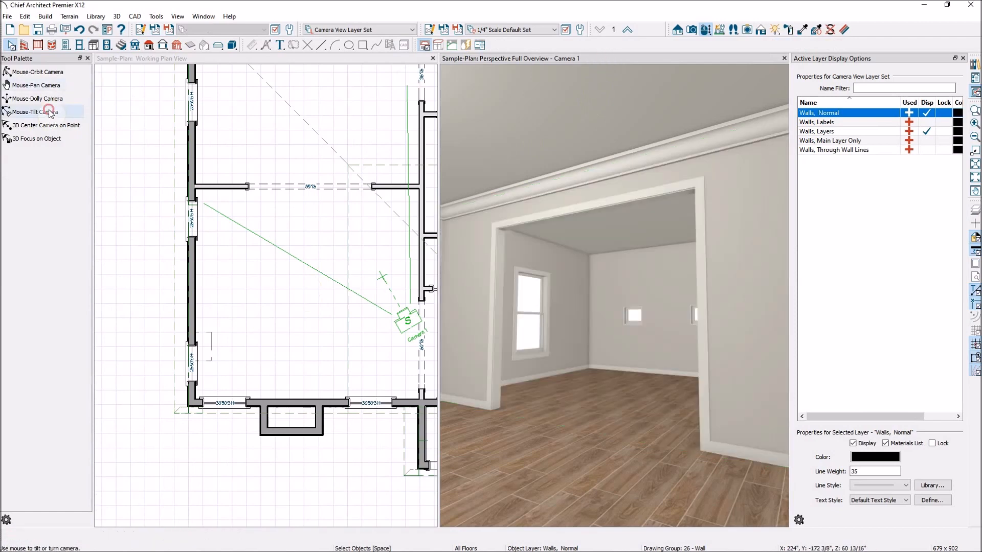
left_click_drag(619, 294, 574, 322)
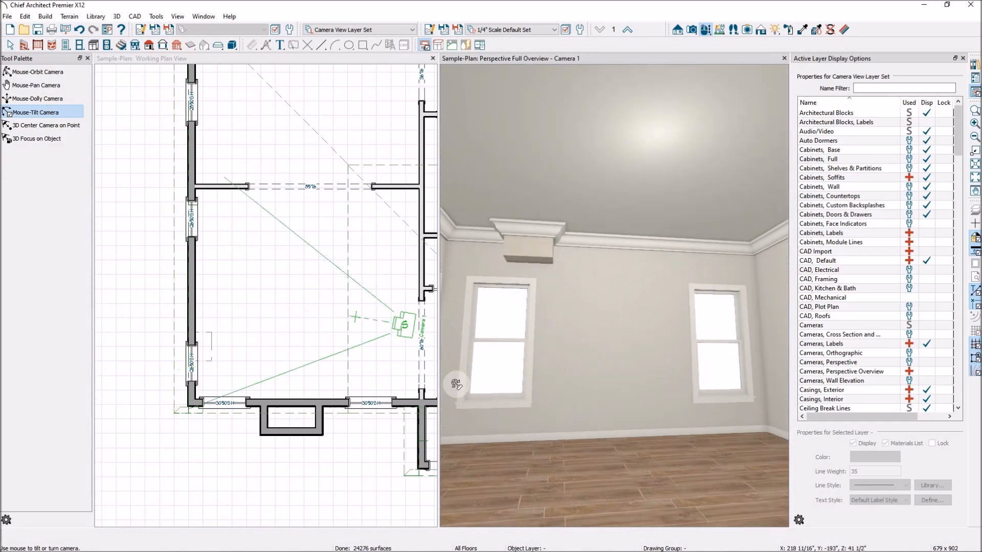
key("space")
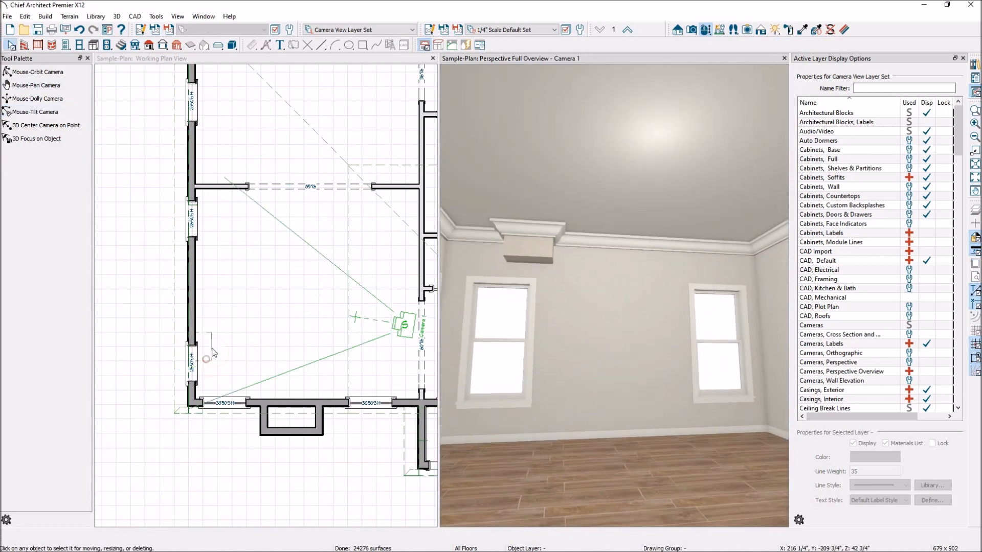
left_click(204, 358)
left_click_drag(205, 333, 201, 190)
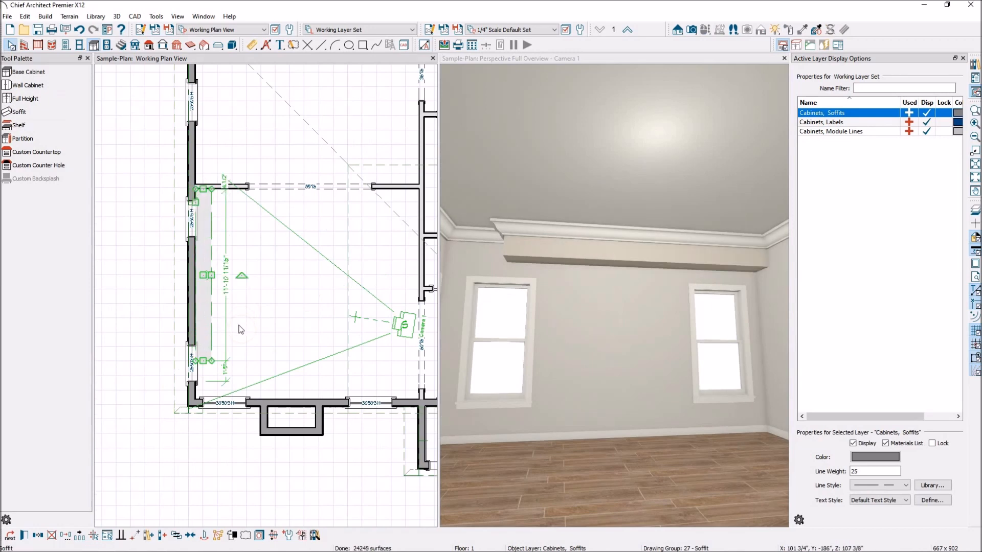
Extend the soffit to the lower corner and move it off the west wall as a ceiling beam.
left_click_drag(203, 361, 203, 395)
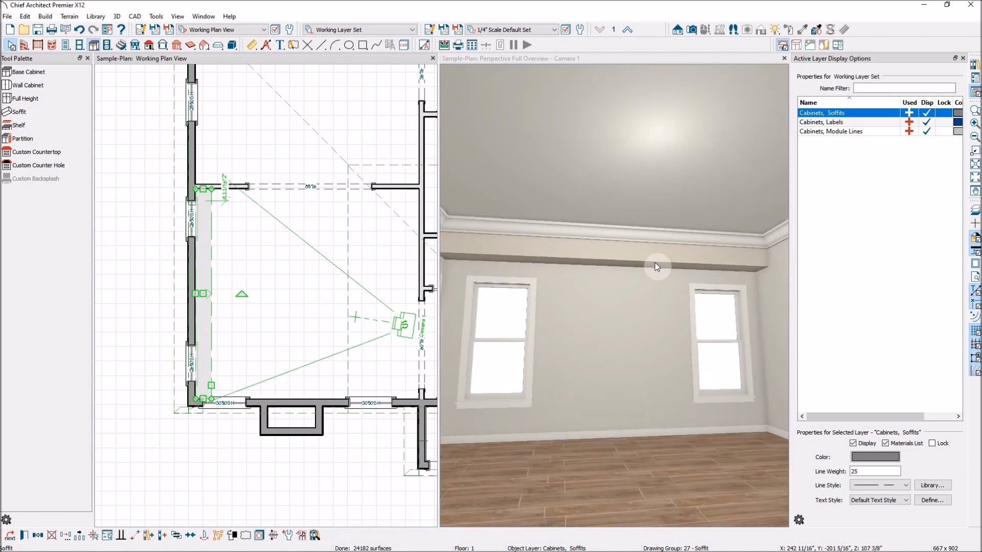
scroll(655, 263, "down", 1)
left_click(205, 322)
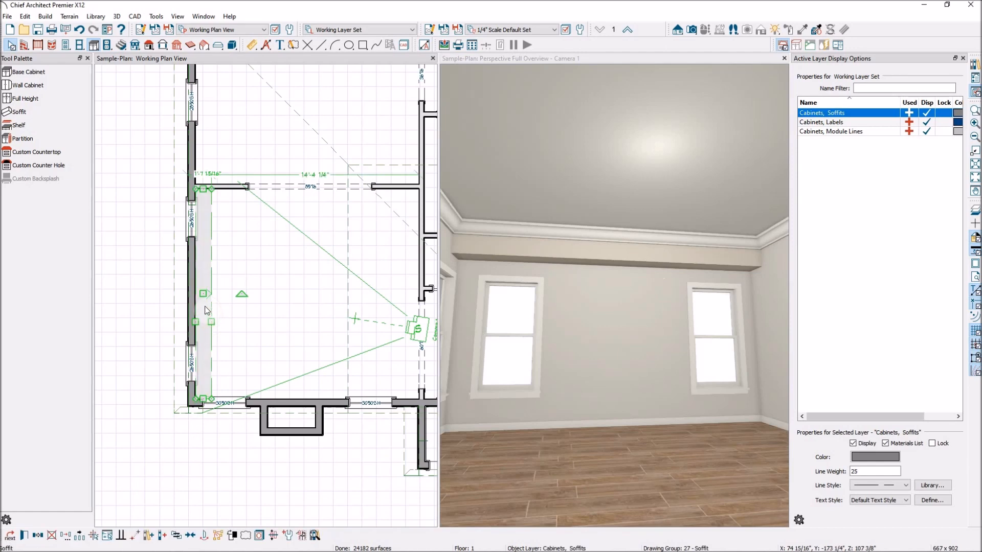
left_click_drag(203, 294, 233, 291)
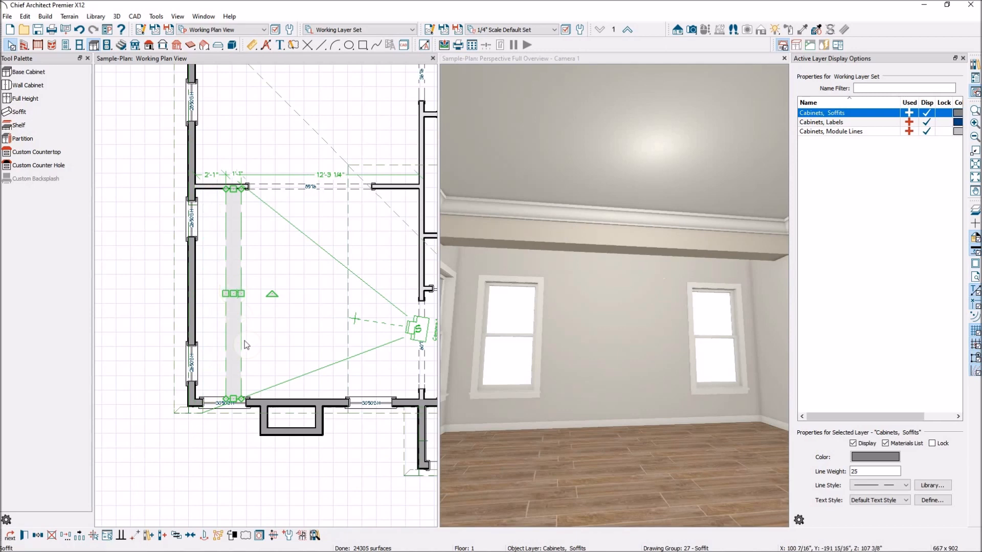
scroll(639, 347, "up", 2)
scroll(642, 322, "up", 3)
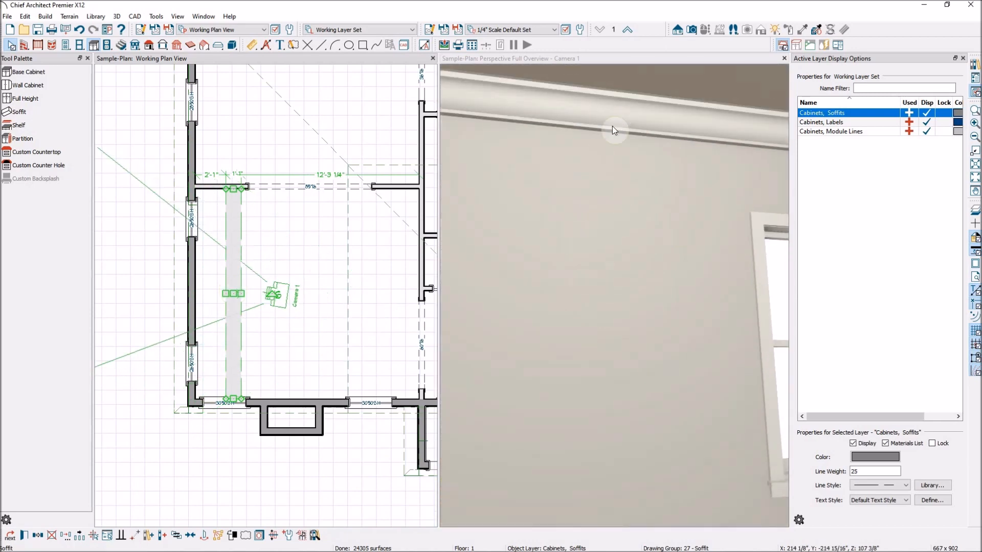
scroll(618, 121, "down", 5)
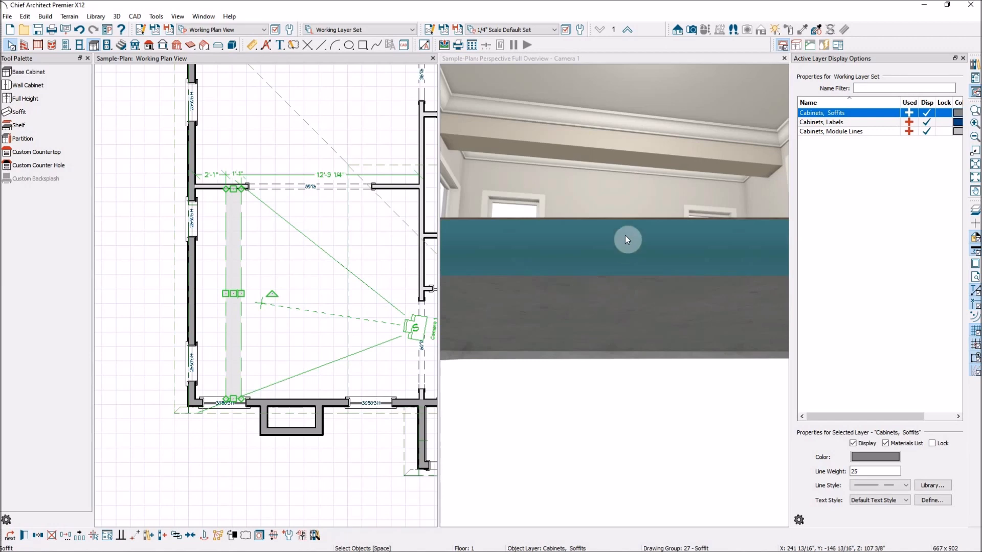
scroll(637, 221, "up", 3)
scroll(637, 221, "up", 2)
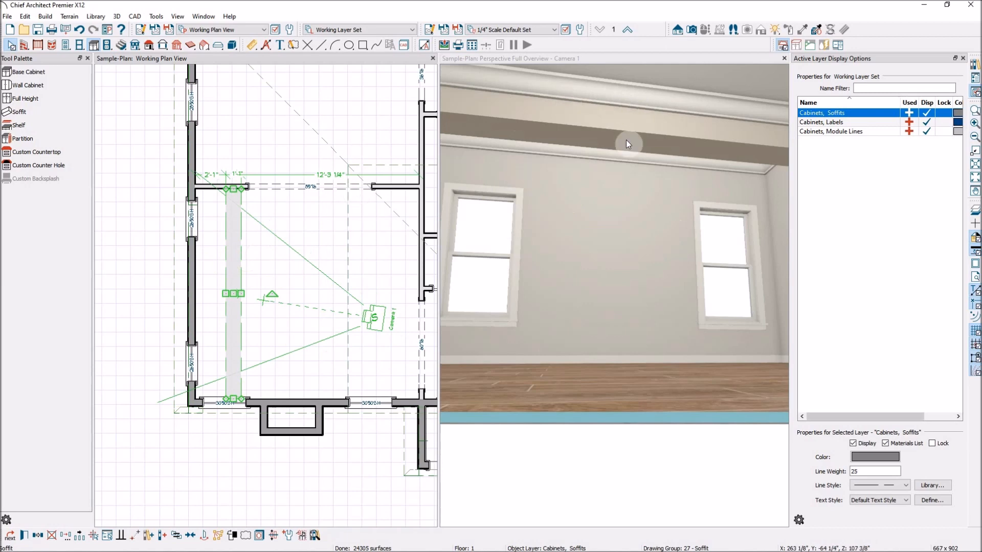
Narrow the soffit beam from its right edge and set its width to 8".
left_click(235, 279)
scroll(242, 293, "up", 3)
left_click_drag(249, 294, 234, 293)
scroll(227, 307, "up", 3)
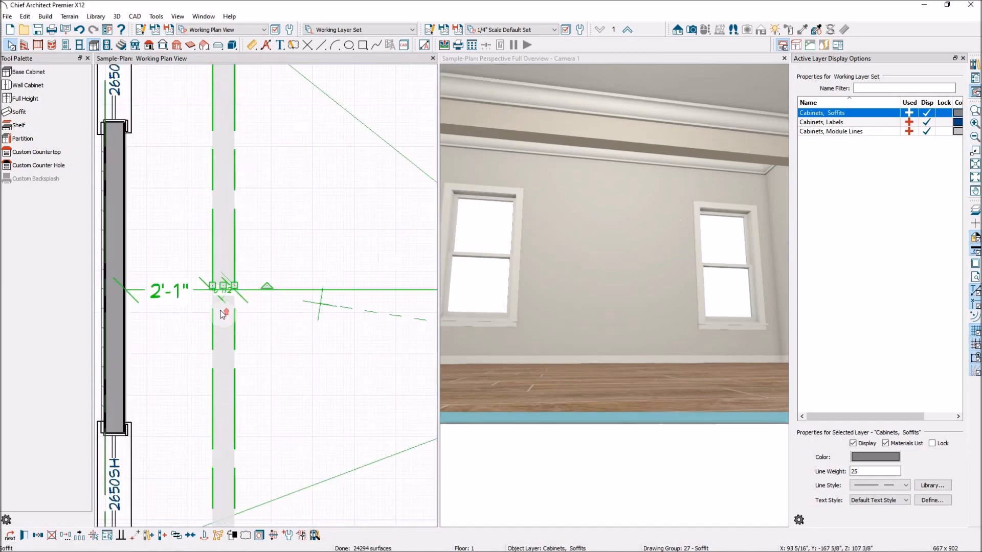
scroll(228, 311, "up", 2)
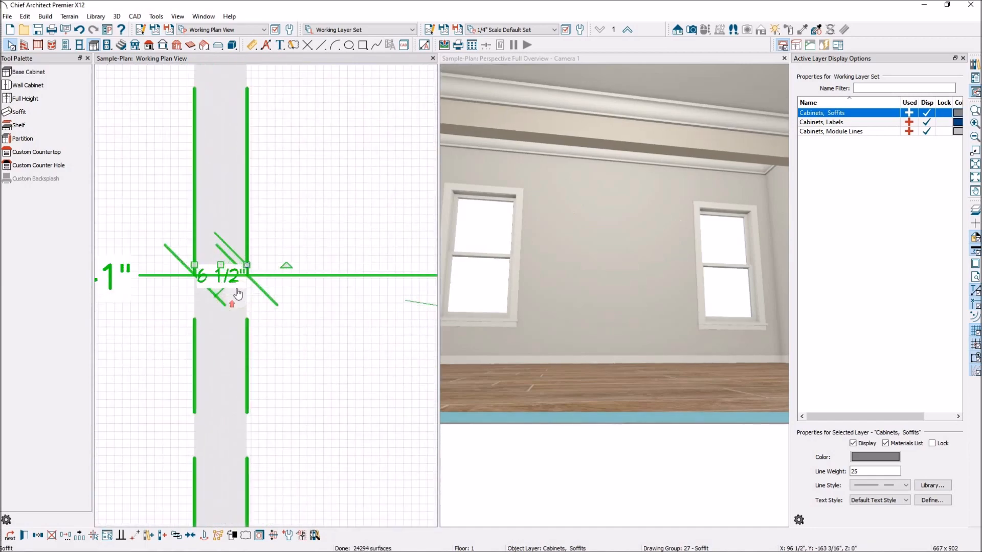
left_click(192, 280)
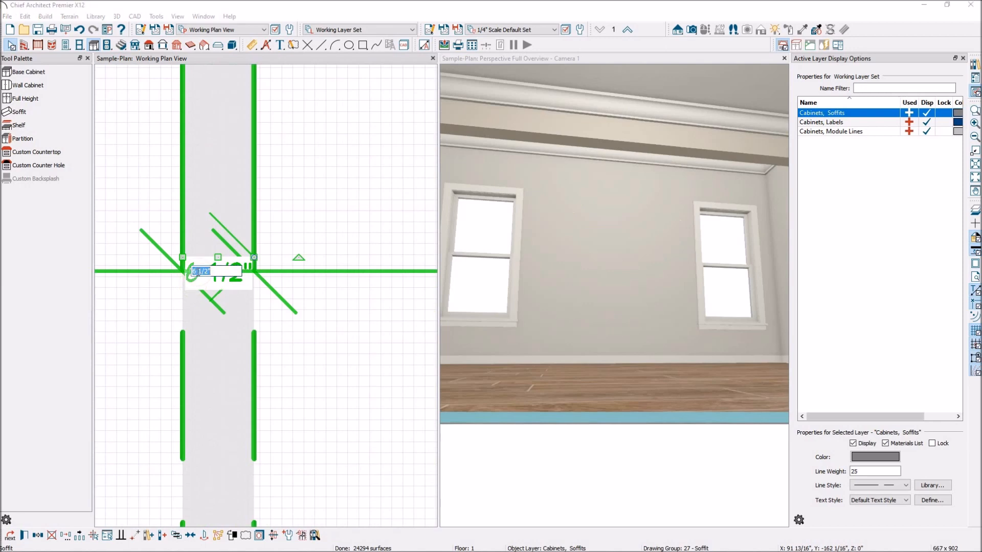
key("Return")
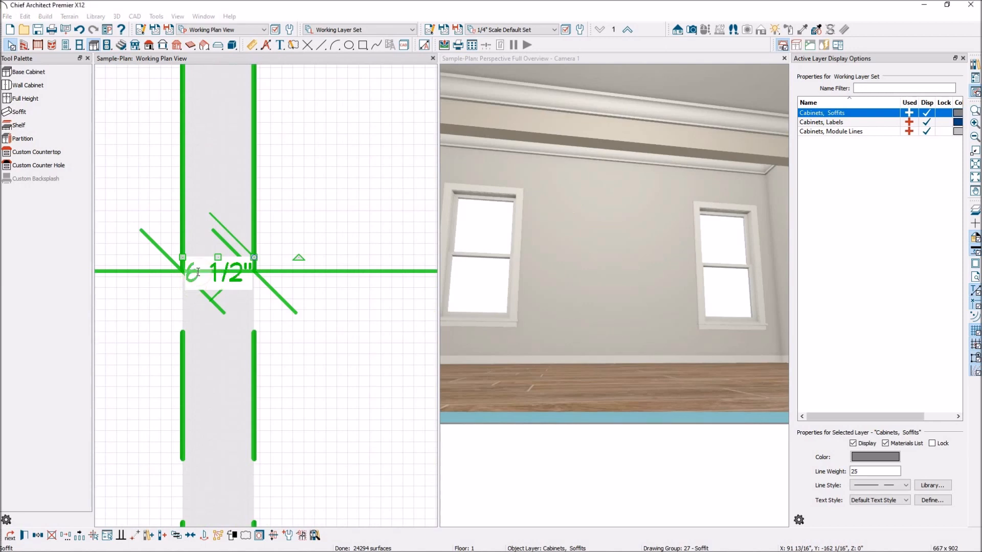
Position the soffit 24" (2') from the left wall.
scroll(336, 264, "down", 1)
scroll(336, 265, "down", 2)
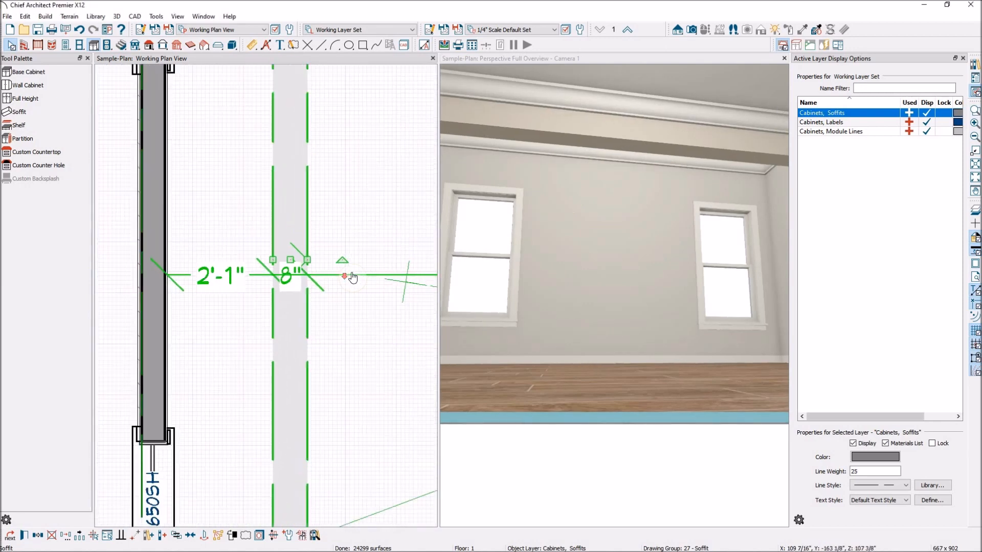
left_click(204, 278)
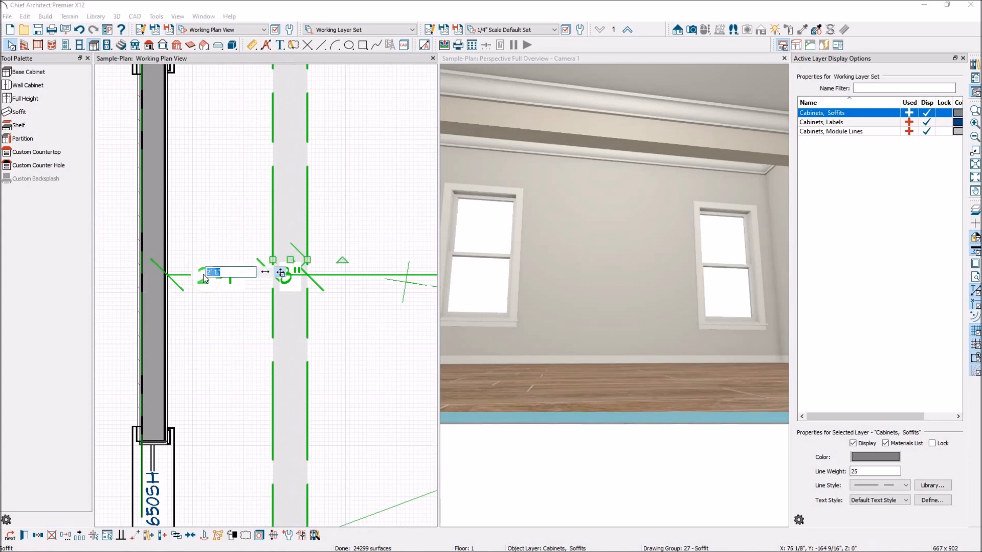
type("24")
key("Return")
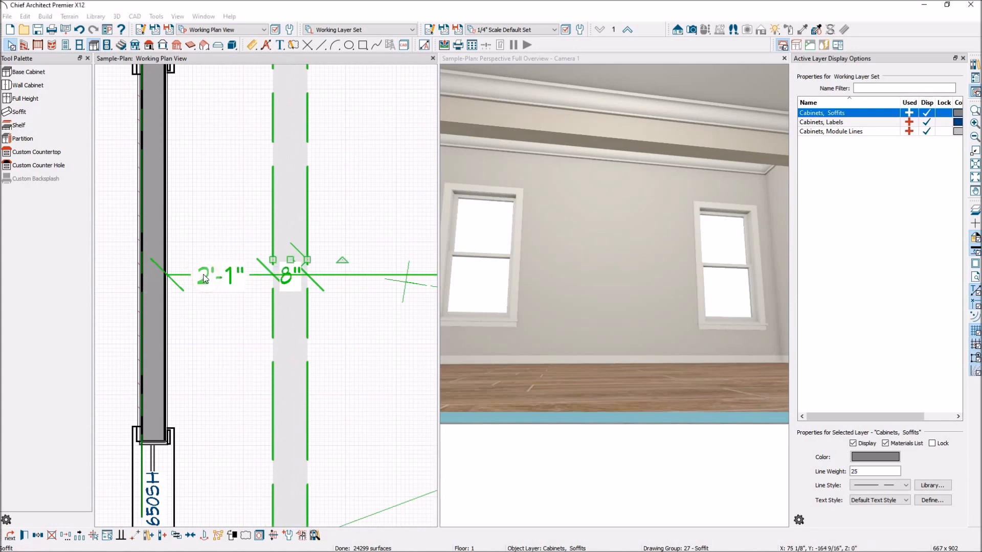
scroll(323, 304, "down", 3)
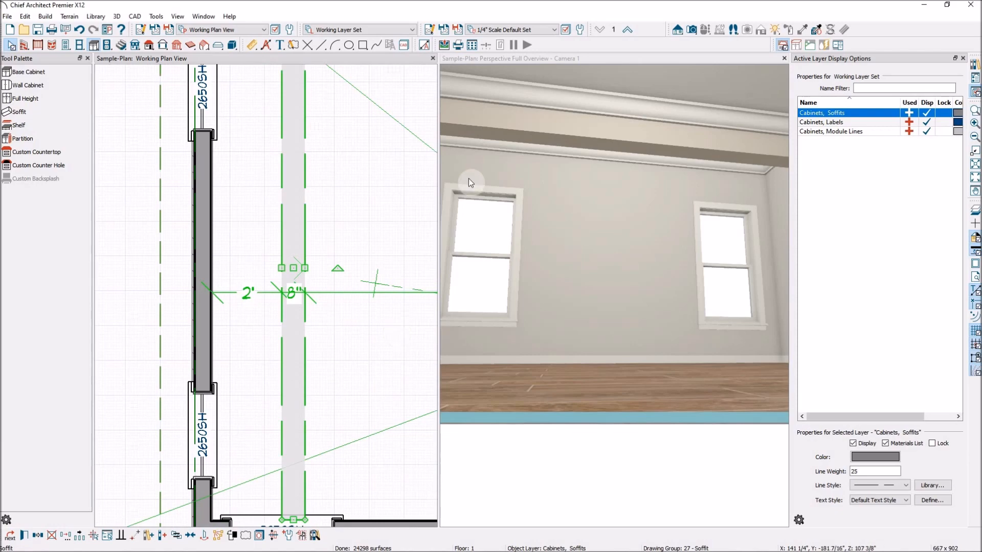
Set the soffit's height to 6".
left_click(26, 535)
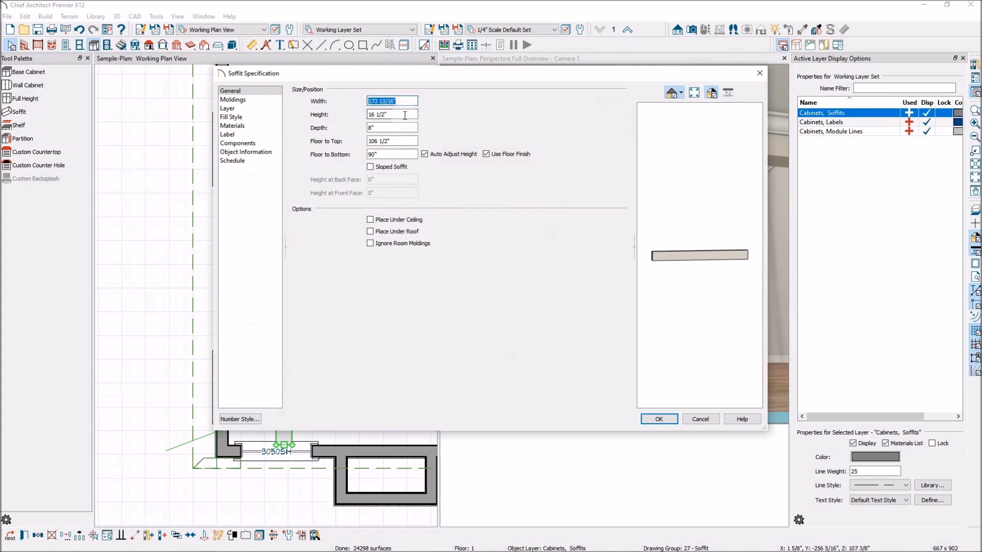
left_click(389, 115)
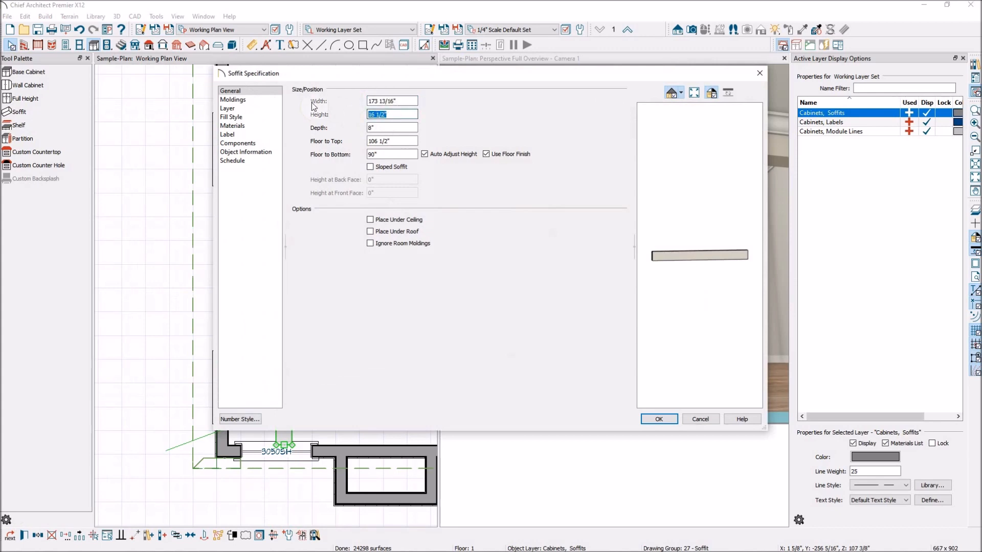
type("6")
key("Return")
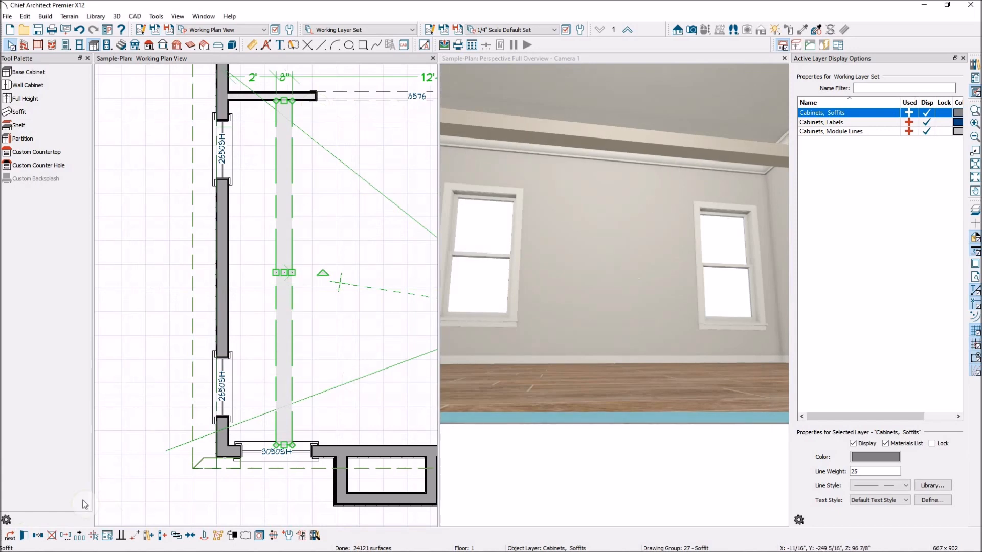
Raise the soffit so its top is at 108" and its bottom at 102".
left_click(25, 535)
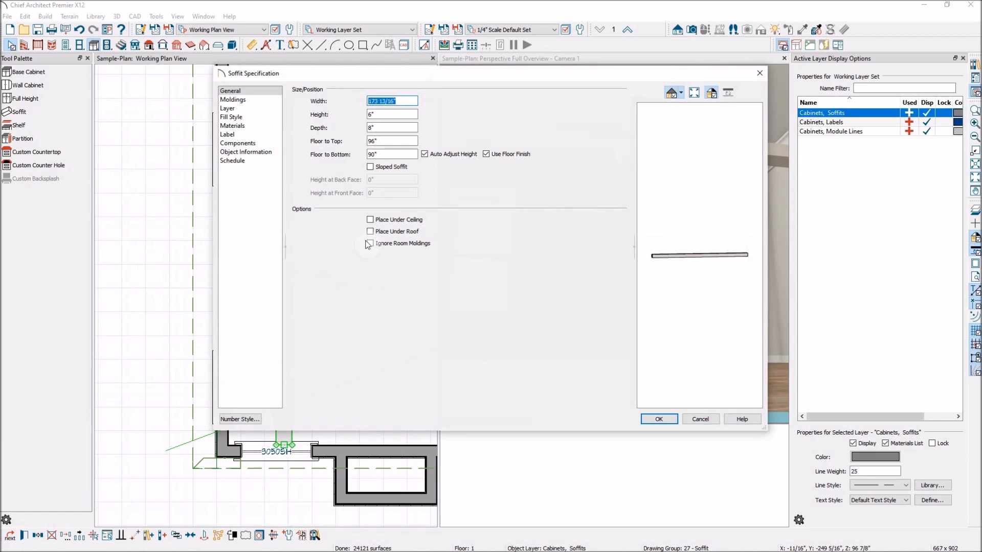
left_click(388, 139)
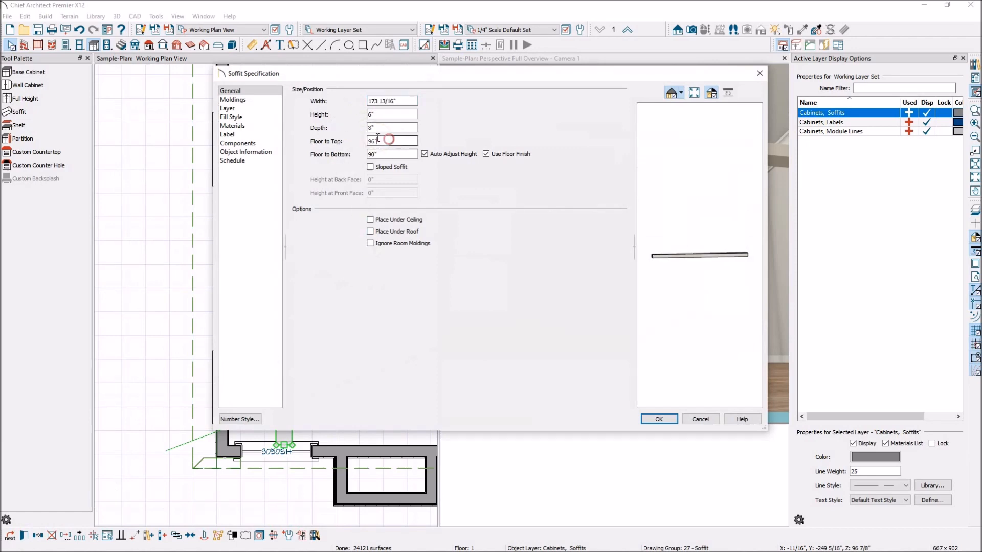
type("108")
left_click(399, 154)
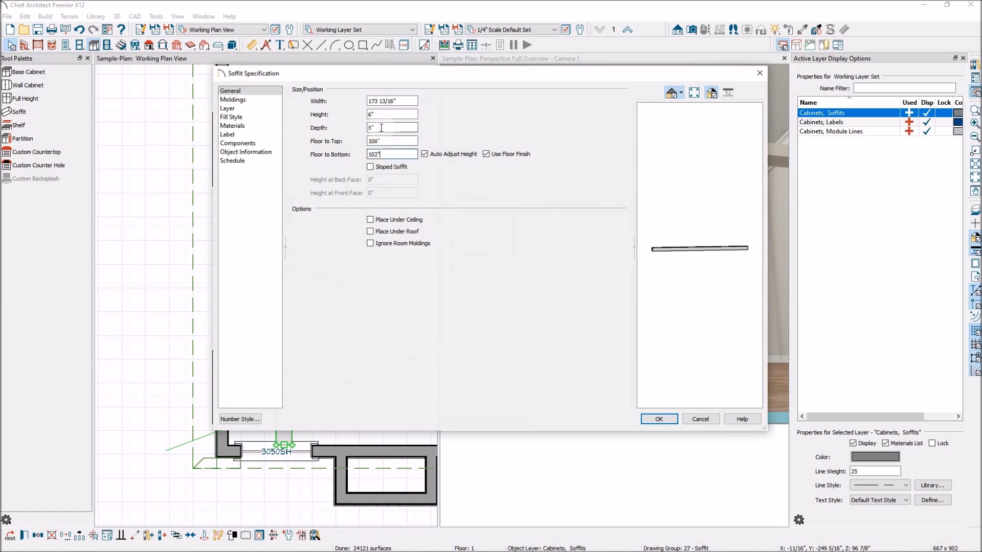
left_click(654, 420)
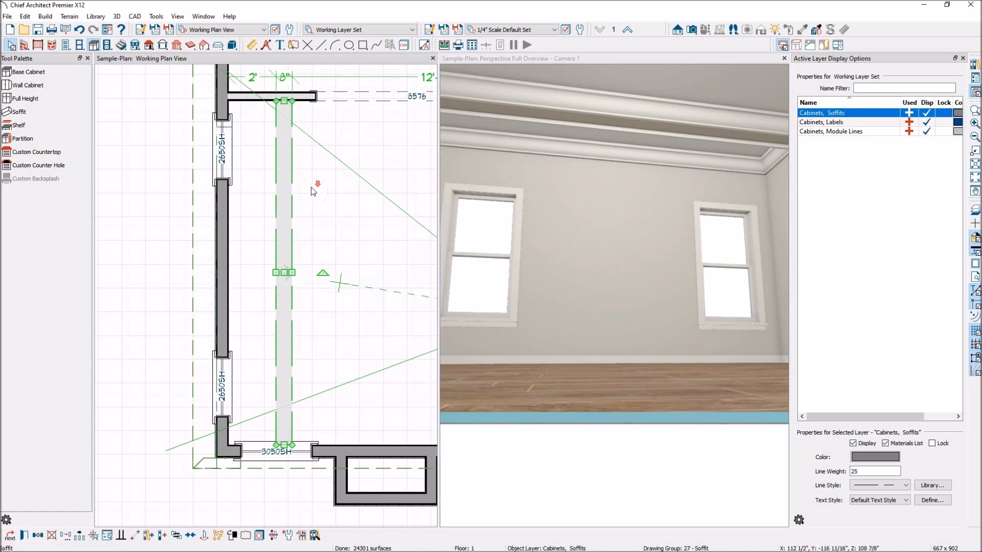
Duplicate the soffit, rotate it across the room, and extend its left end to the wall.
scroll(311, 187, "down", 2)
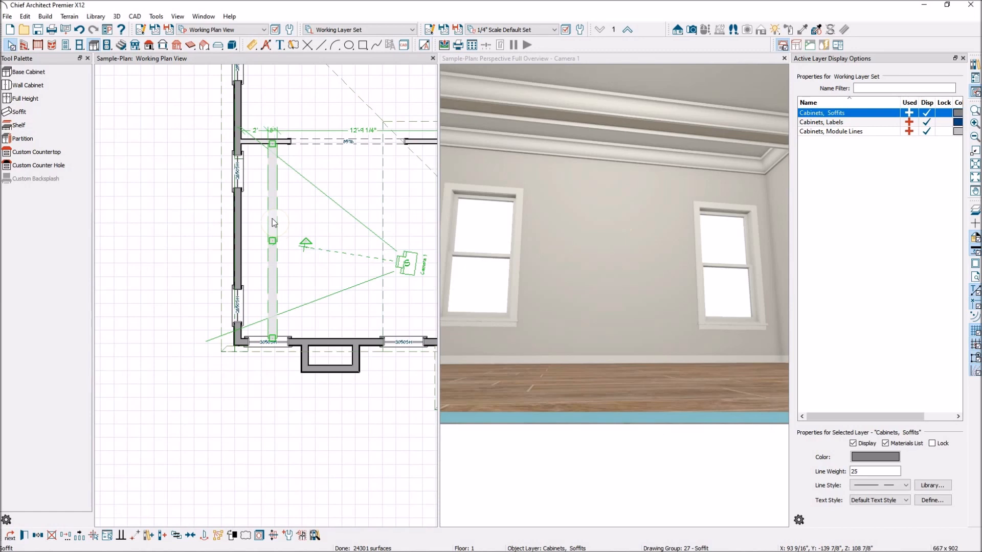
left_click(272, 224)
left_click(273, 225)
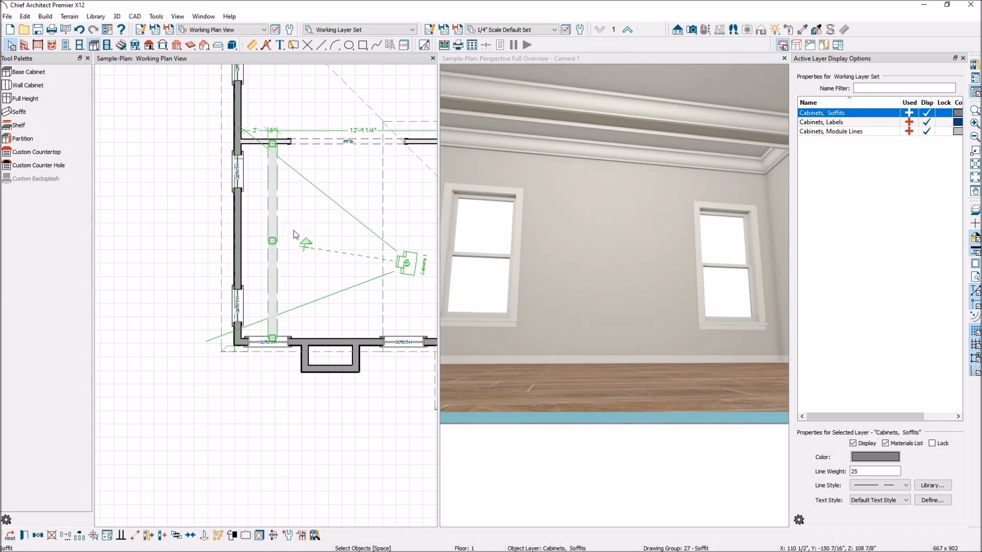
left_click(341, 244)
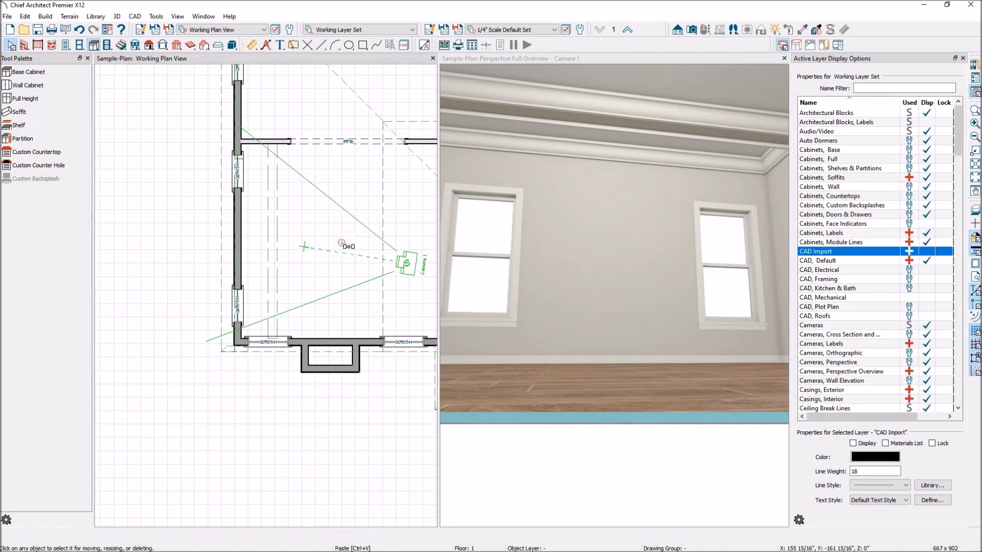
left_click(341, 243)
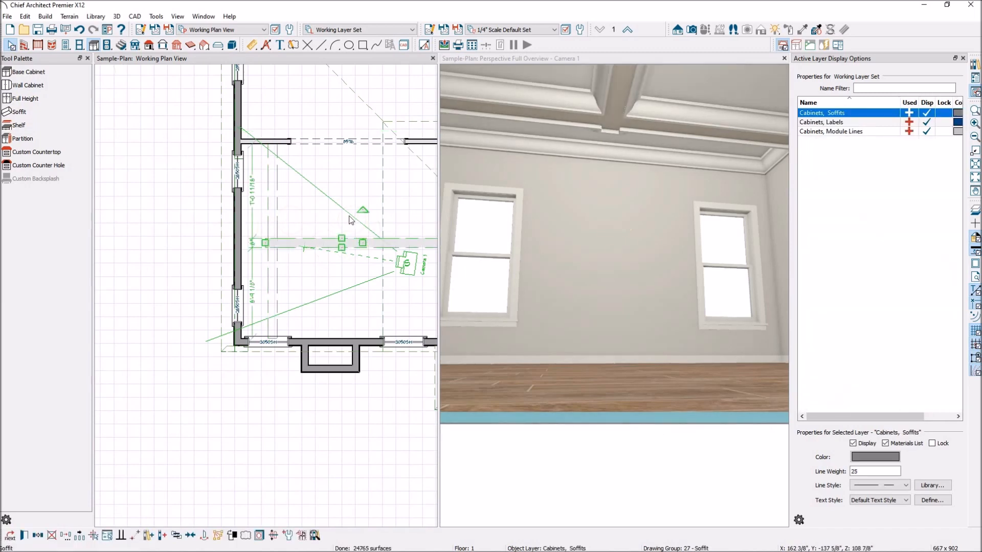
scroll(262, 226, "down", 2)
left_click(548, 211)
left_click_drag(263, 238, 251, 241)
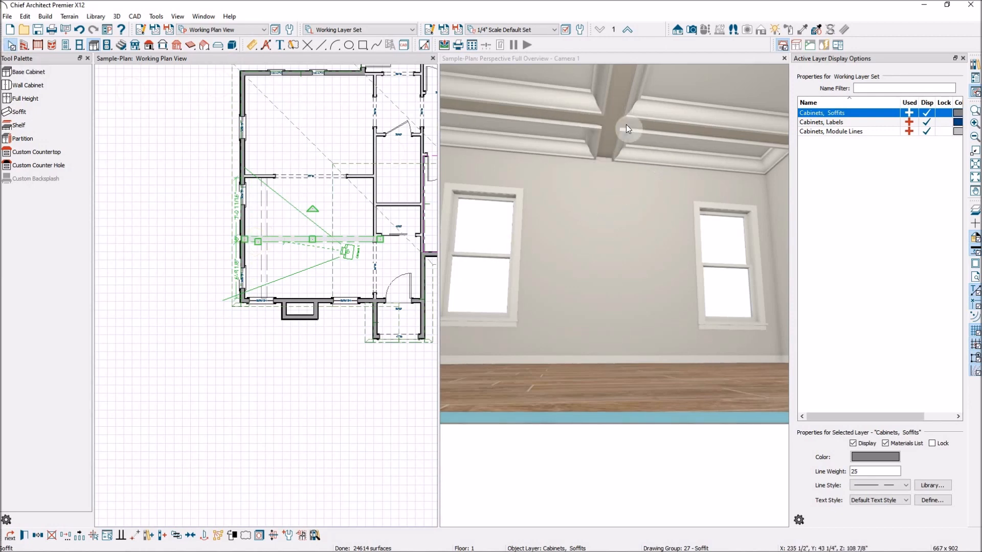
left_click(642, 57)
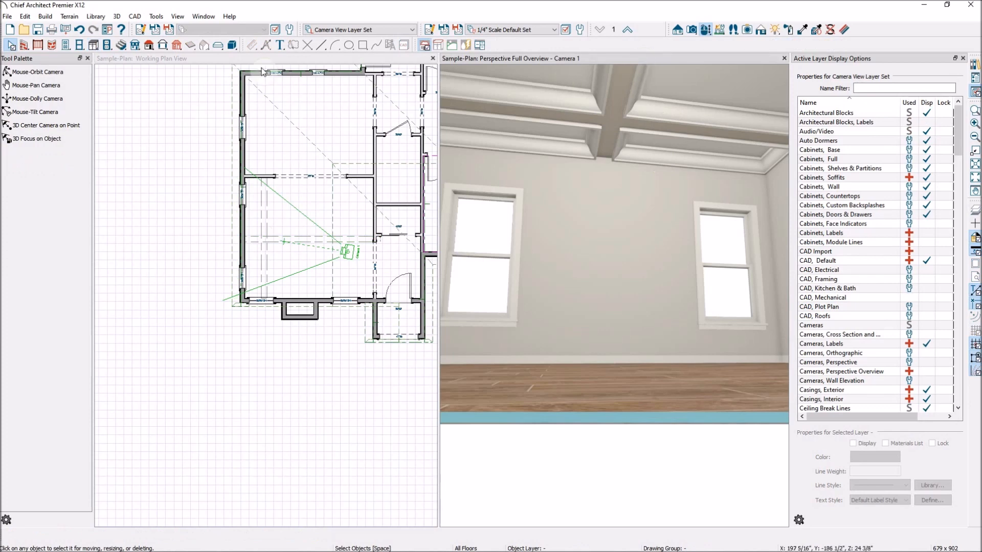
Tilt the 3D camera up to show the two crossed beams and crown moulding.
left_click(24, 111)
left_click_drag(588, 267, 527, 134)
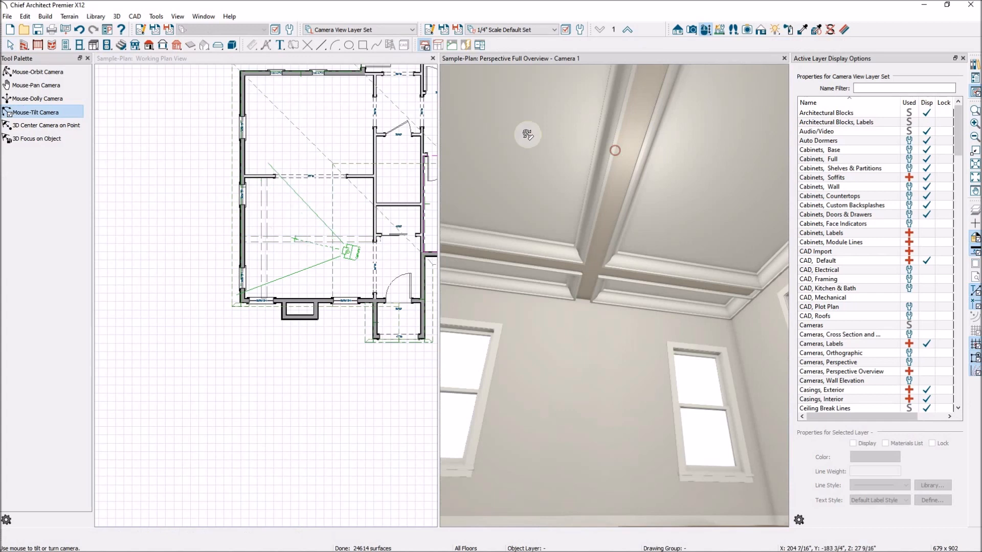
scroll(330, 217, "up", 3)
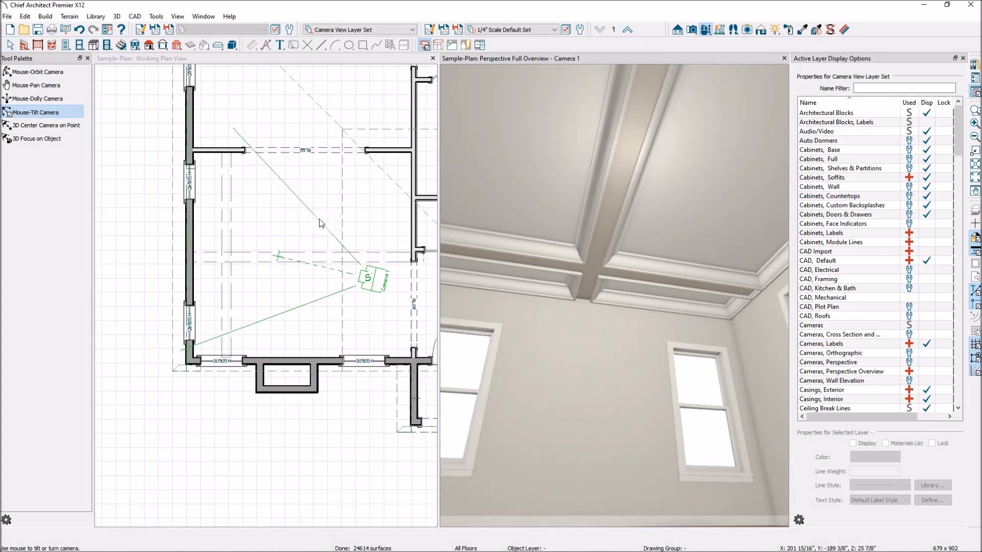
scroll(357, 249, "down", 1)
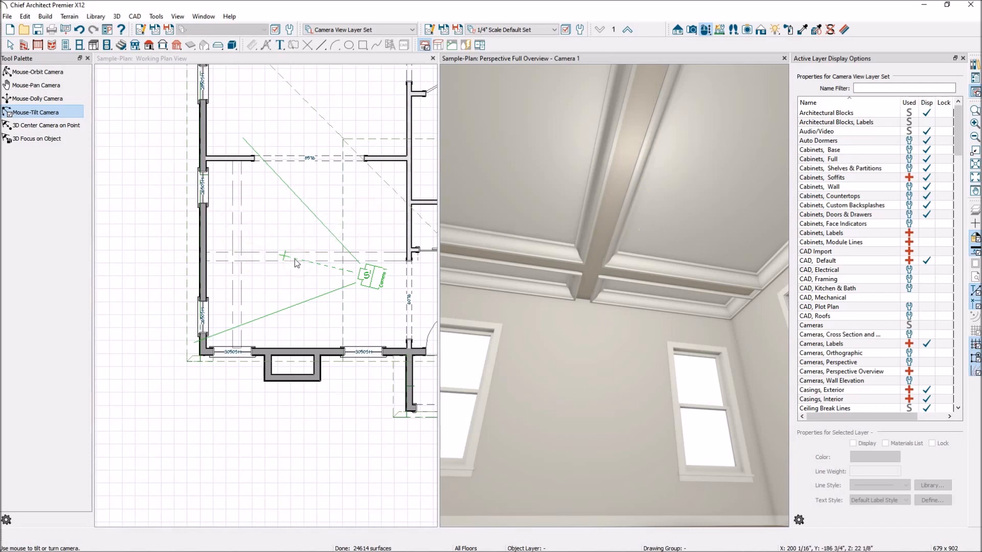
left_click(262, 256)
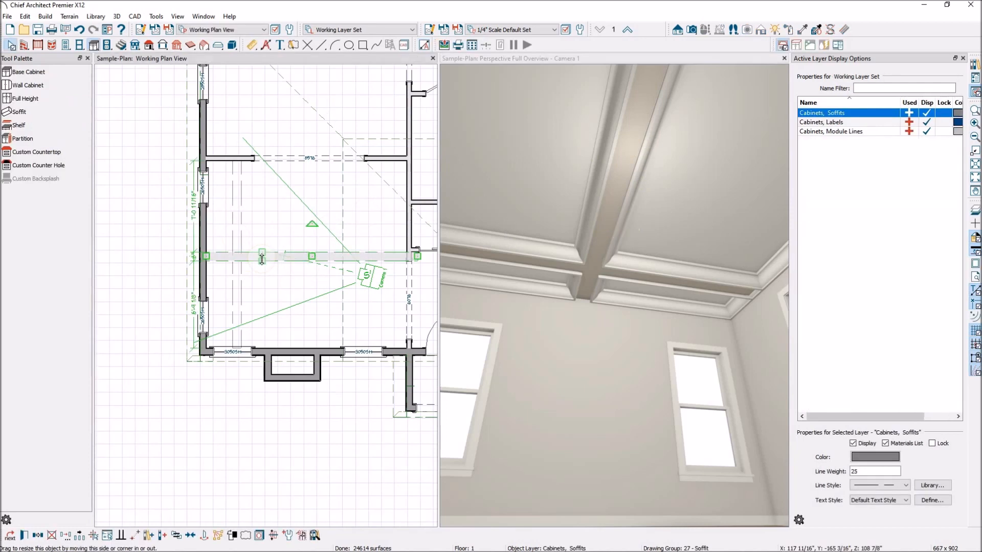
Shorten the cross soffit beam from its right end.
scroll(418, 261, "up", 1)
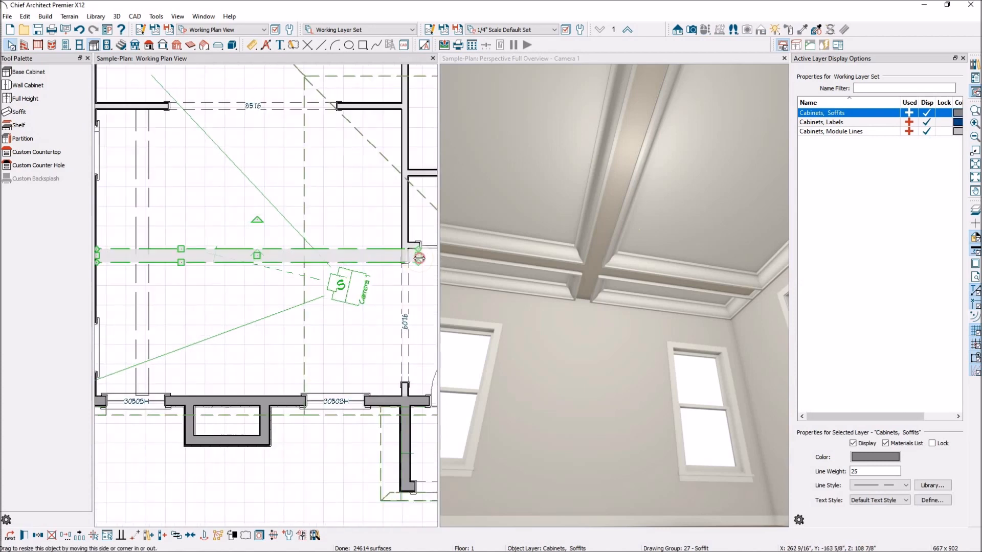
left_click_drag(418, 257, 398, 252)
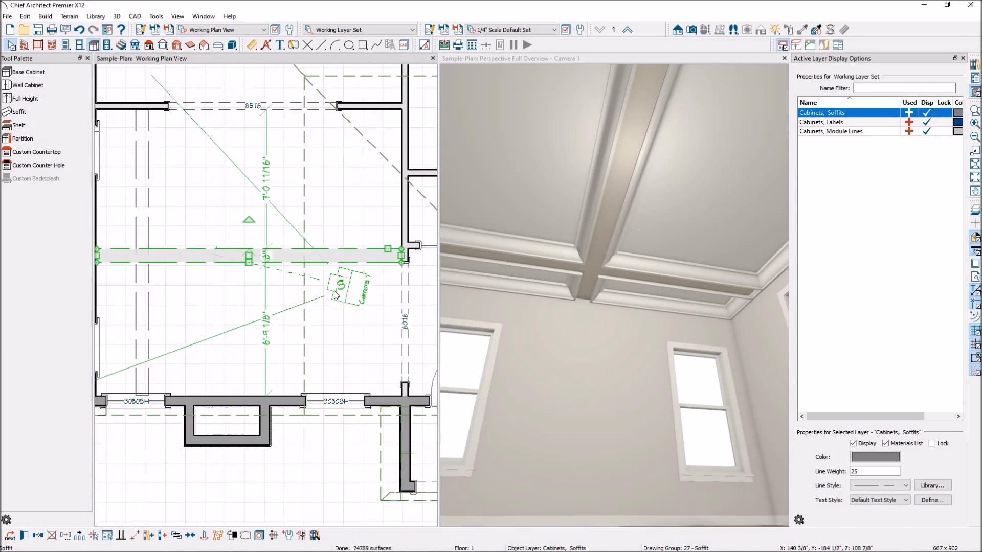
scroll(610, 285, "down", 2)
scroll(203, 308, "down", 3)
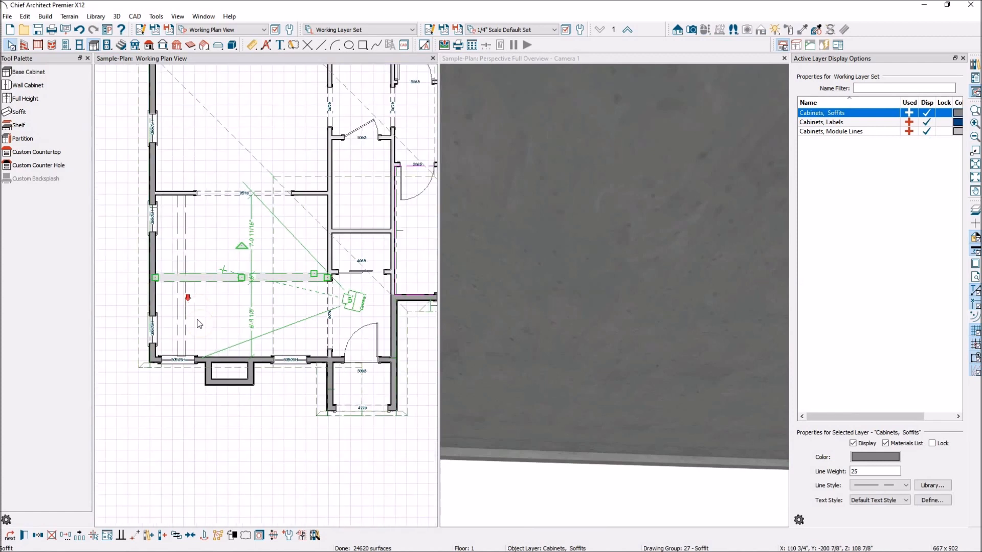
Paste a copy of the soffit in place and move it up 3' parallel to the original.
left_click(38, 536)
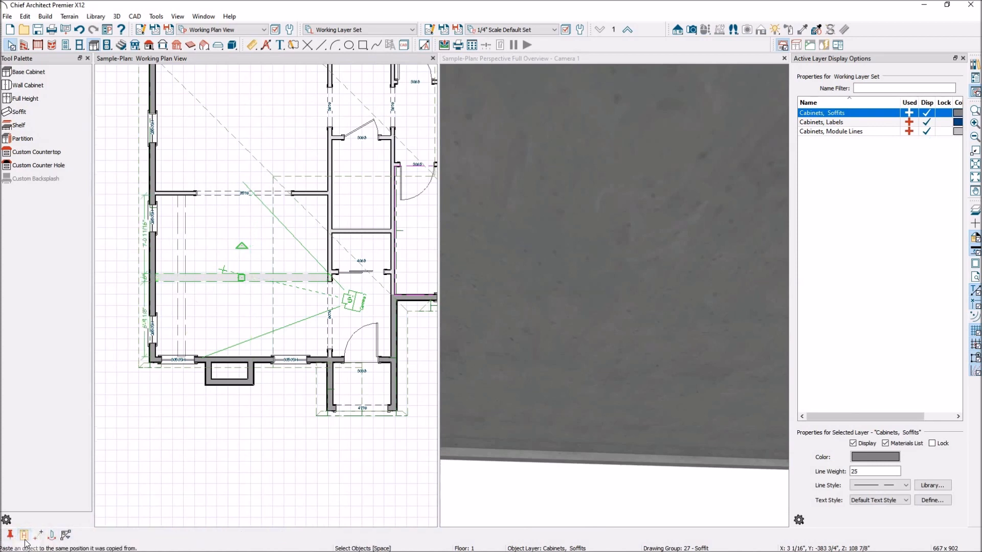
left_click(25, 537)
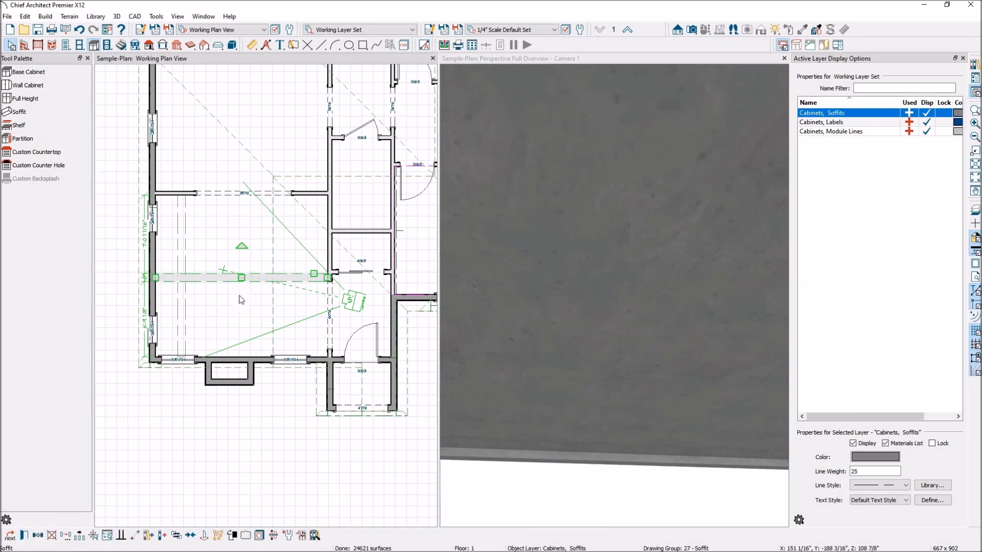
left_click_drag(239, 278, 236, 244)
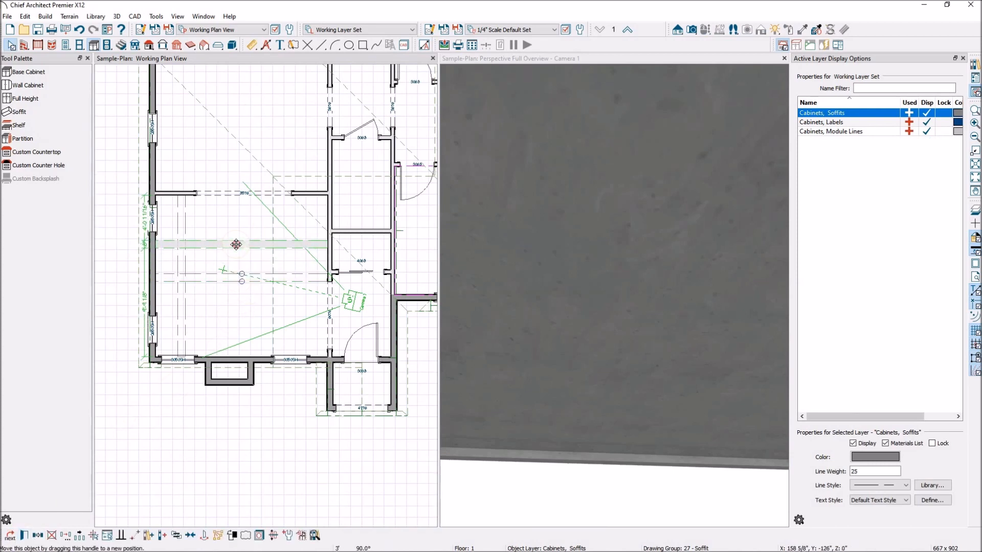
scroll(576, 383, "up", 5)
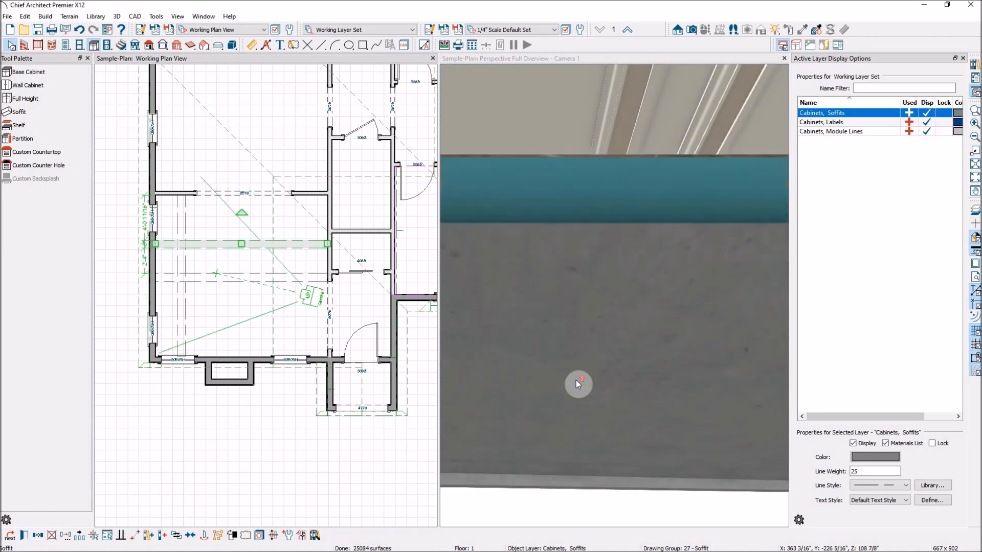
scroll(575, 379, "up", 5)
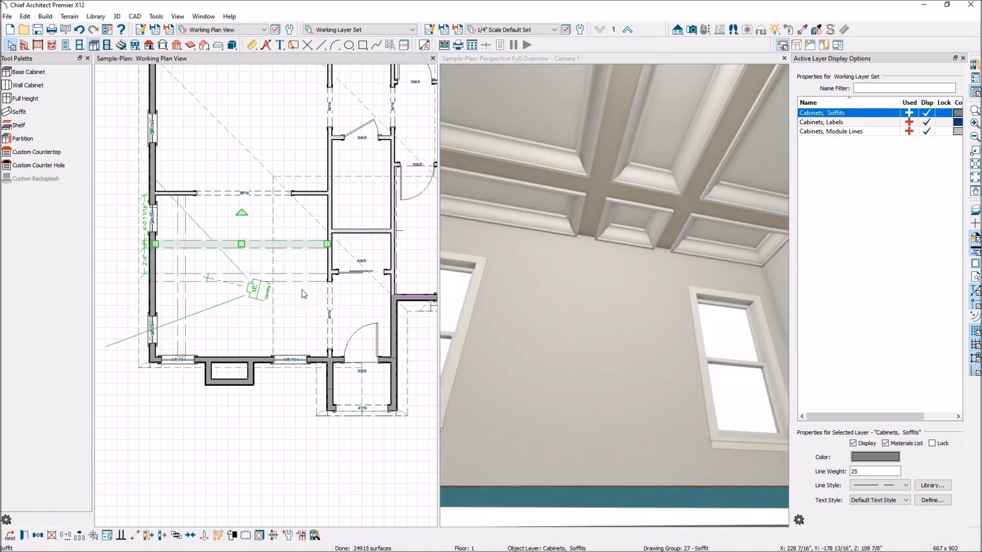
left_click(300, 276)
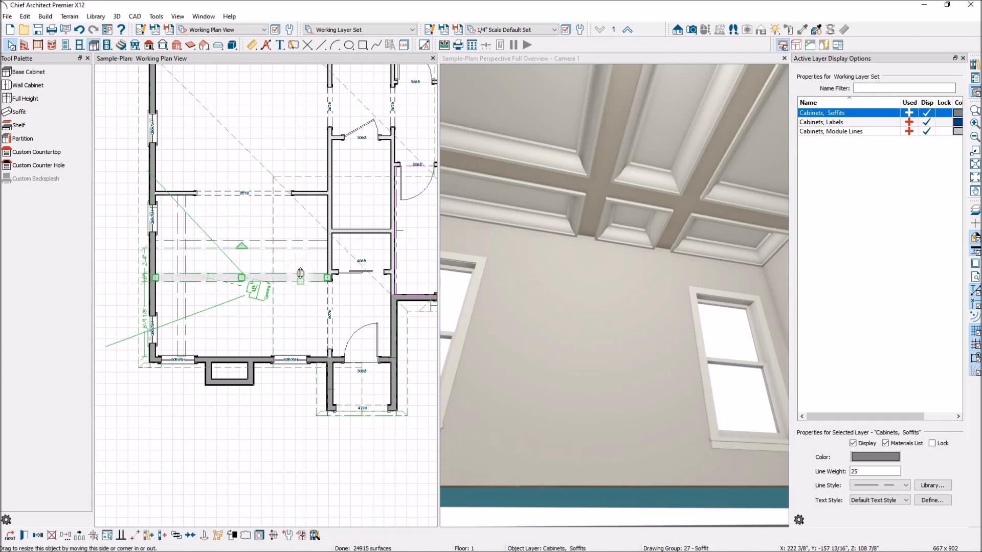
left_click(79, 535)
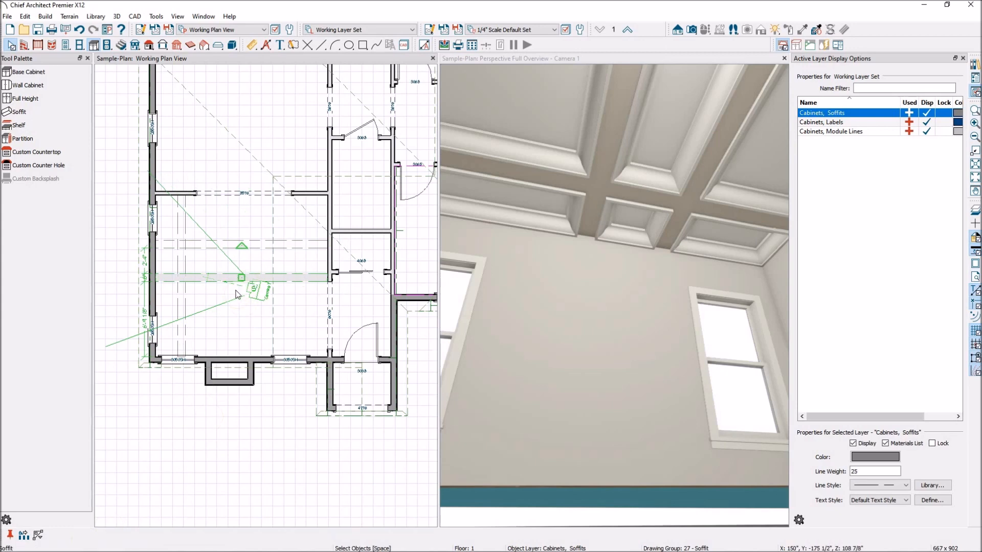
Set the Multiple Copy offset and repeat the soffit at intervals up to the top wall.
double_click(24, 535)
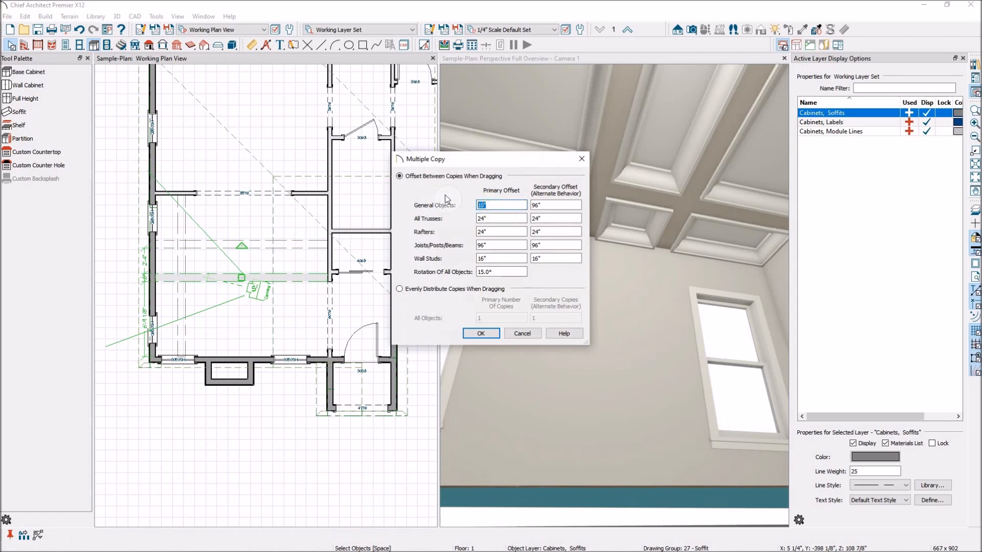
key("Return")
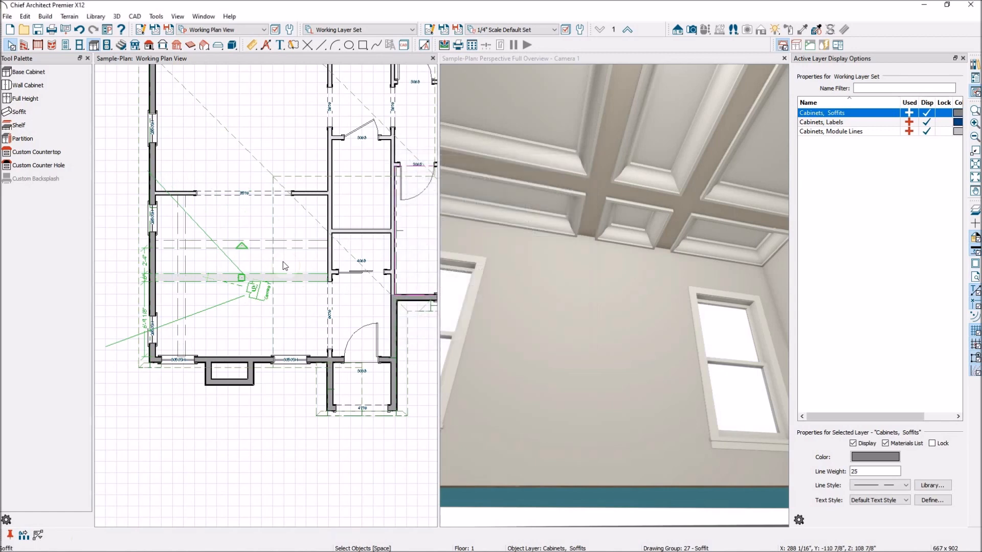
left_click_drag(241, 277, 246, 291)
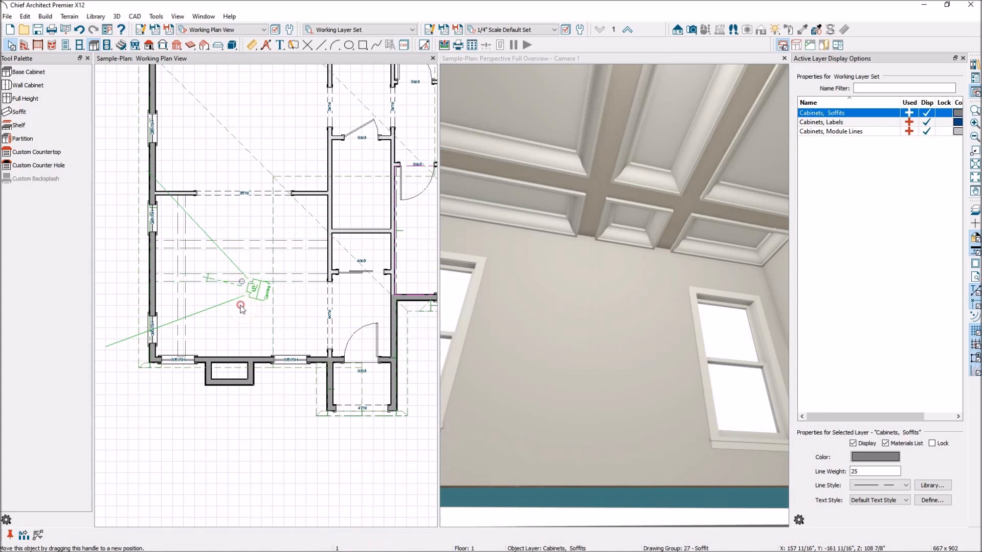
left_click(240, 307)
left_click(240, 281)
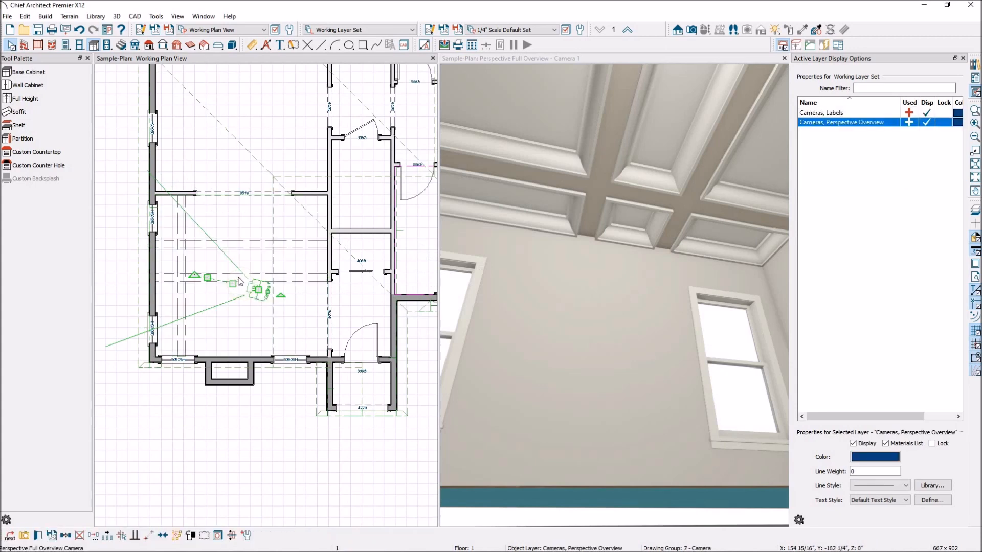
left_click(239, 281)
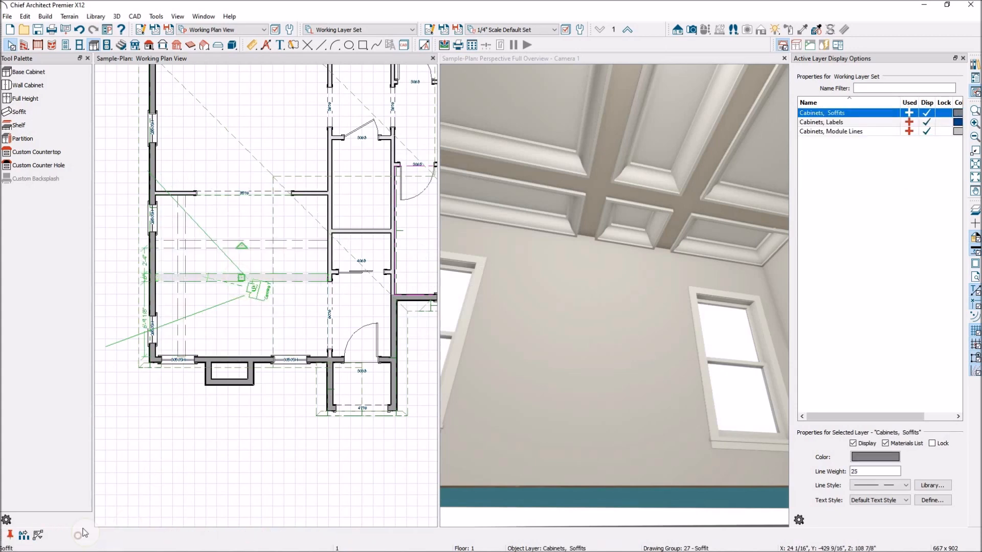
left_click_drag(243, 279, 243, 125)
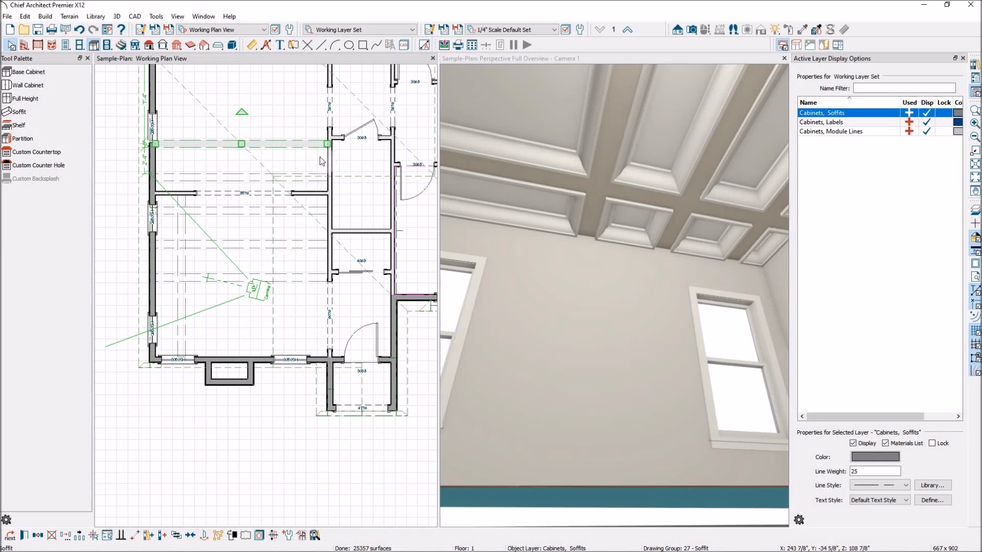
left_click_drag(543, 227, 641, 274)
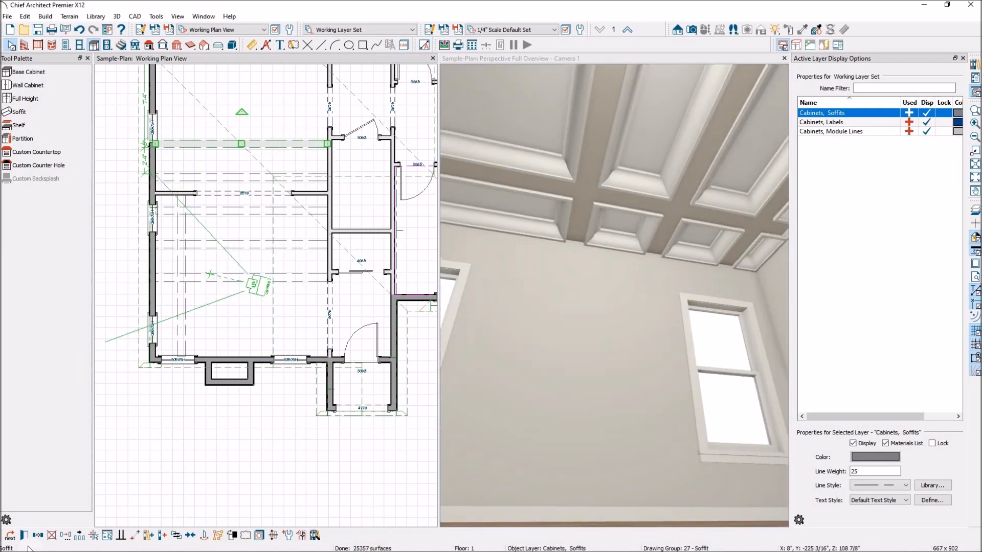
Turn on Ignore Room Moldings in the soffit's specification.
left_click(24, 535)
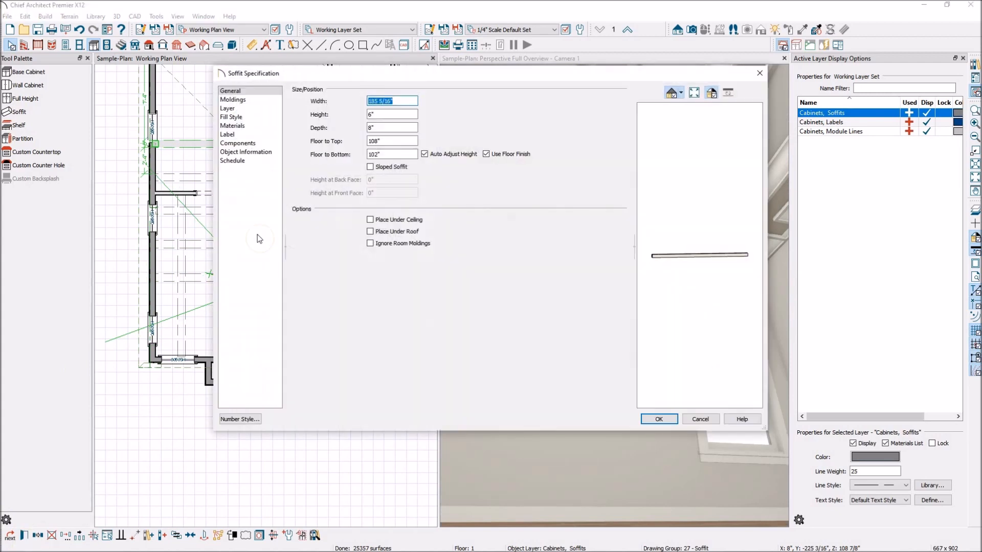
left_click(259, 100)
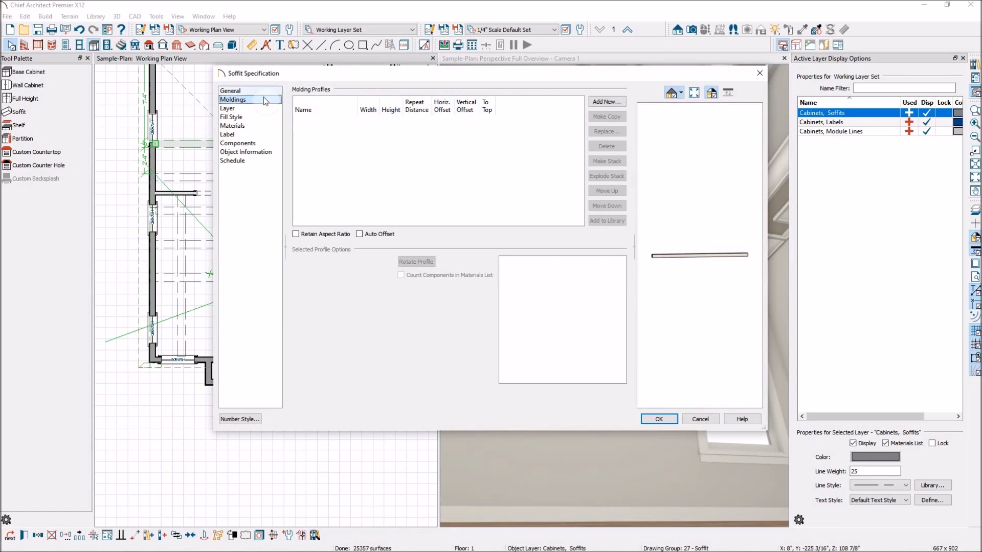
left_click(237, 92)
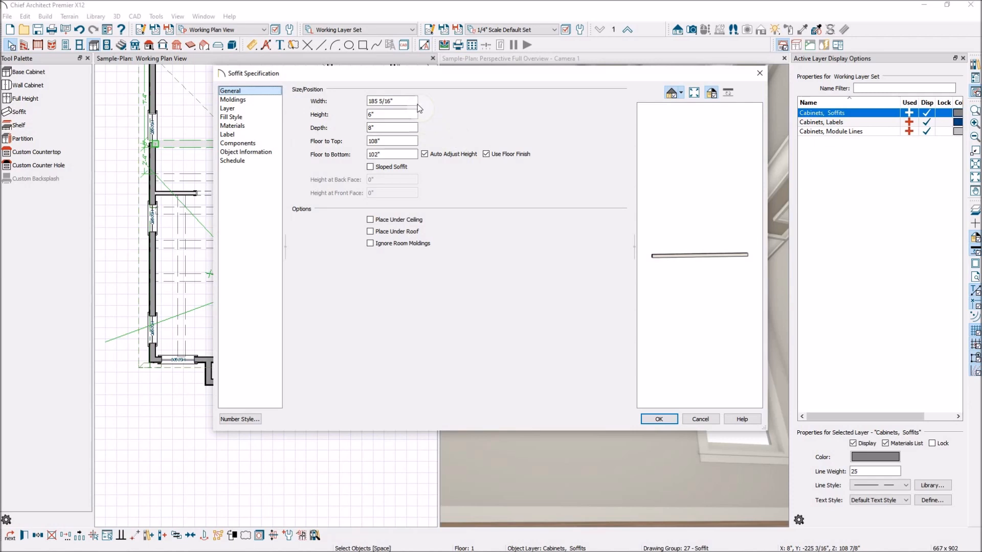
left_click(255, 101)
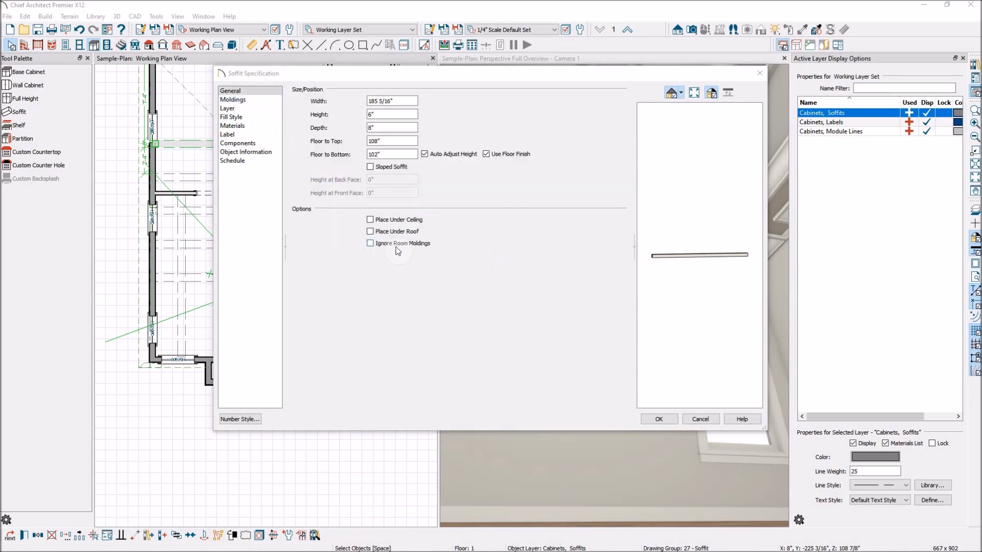
left_click(371, 244)
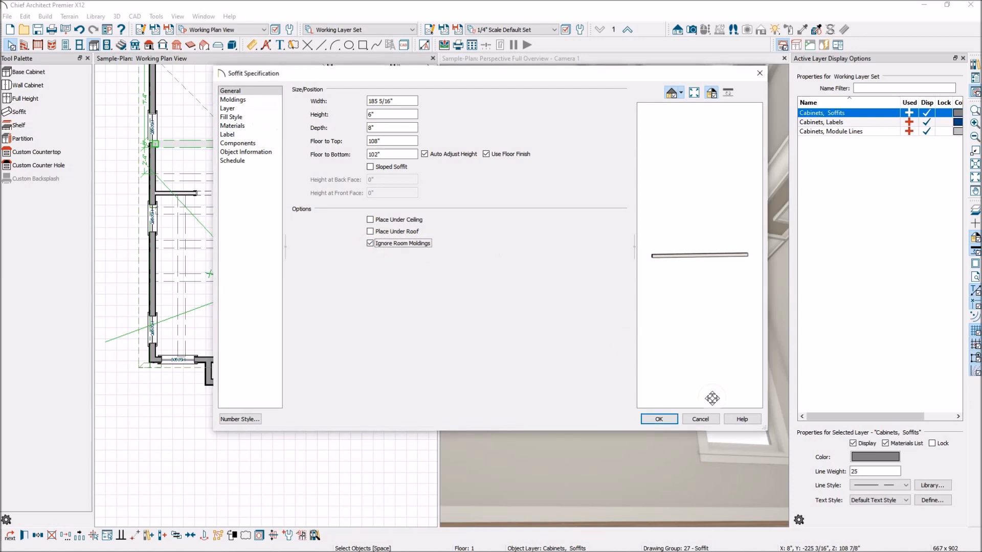
left_click(658, 419)
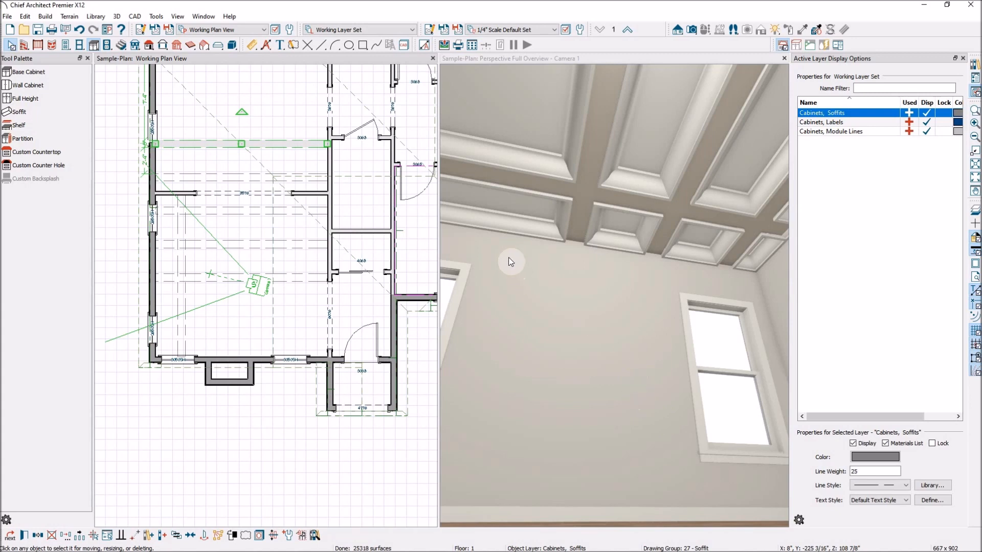
Tilt the 3D camera up to the coffered ceiling and select the soffit beam there.
mouse_move(556, 277)
left_mouse_down()
mouse_move(609, 288)
mouse_move(550, 256)
left_mouse_up()
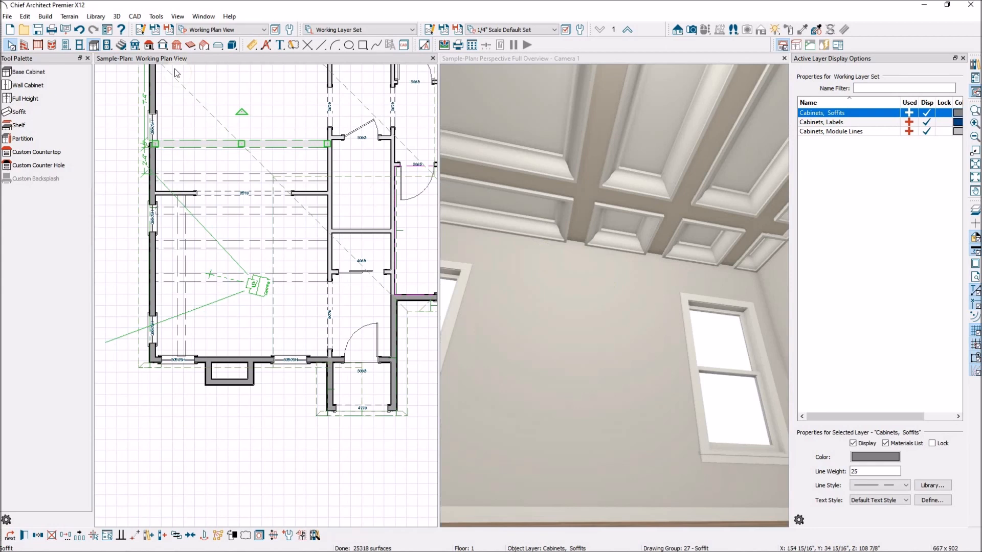
left_click(580, 60)
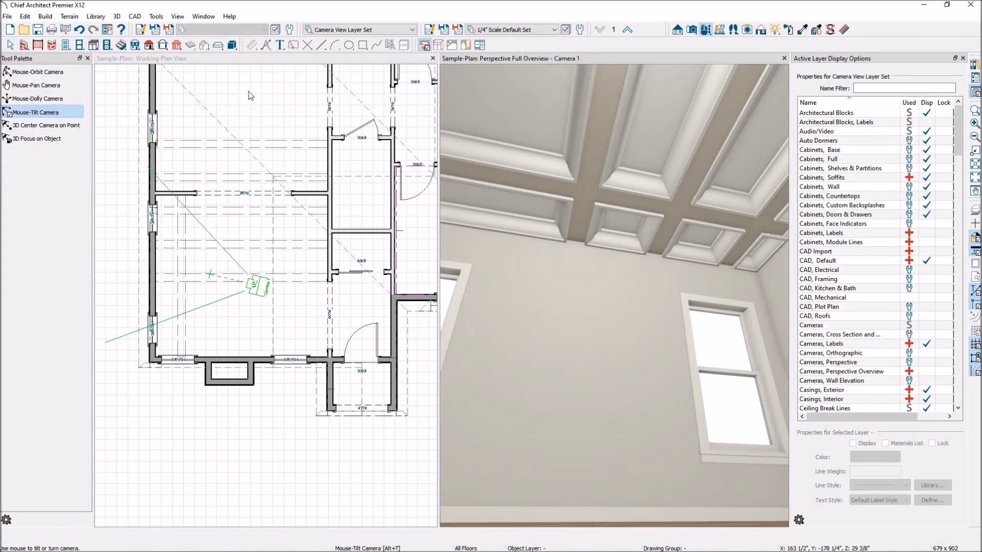
mouse_move(619, 269)
left_mouse_down()
mouse_move(673, 254)
mouse_move(741, 263)
mouse_move(613, 230)
mouse_move(687, 258)
mouse_move(633, 275)
left_mouse_up()
left_click_drag(677, 243, 596, 180)
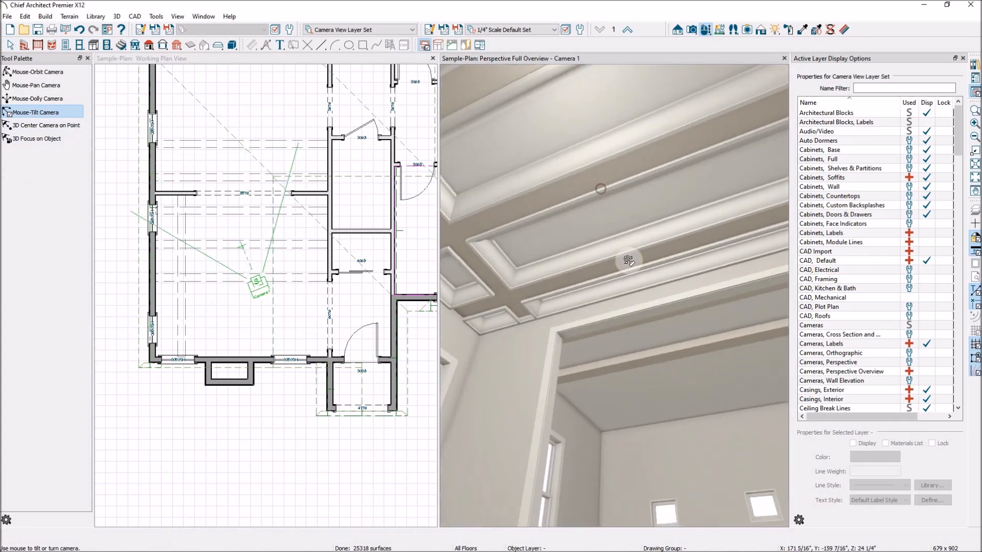
key("space")
left_click(683, 351)
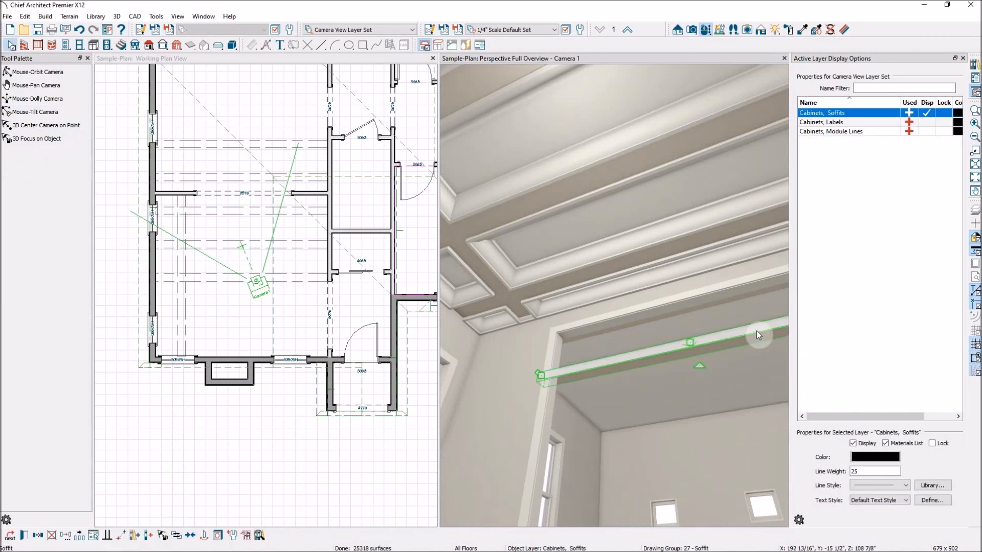
left_click_drag(742, 331, 742, 335)
Add a new molding profile to the soffit, previewing the CRT 1 bonus molding first.
double_click(742, 335)
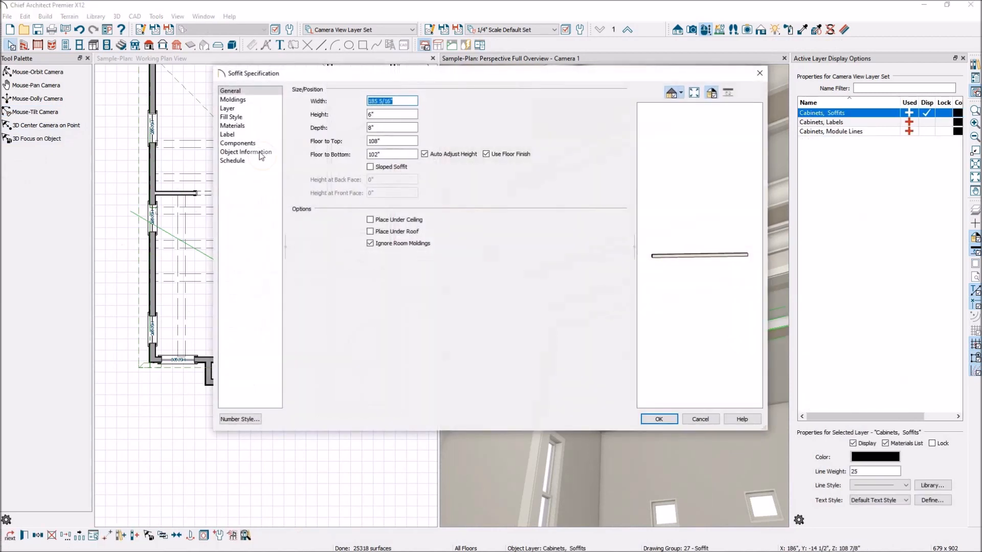
left_click(252, 102)
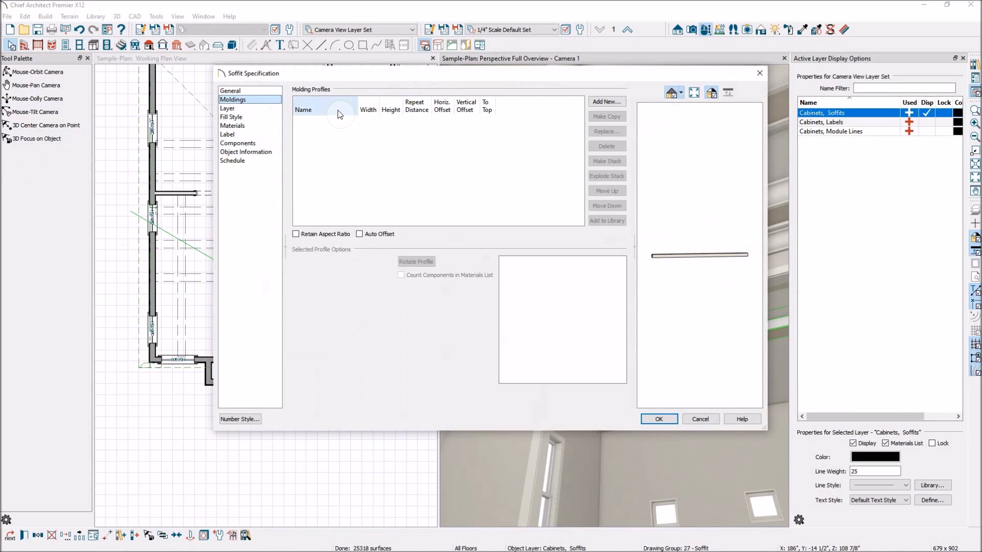
left_click(599, 102)
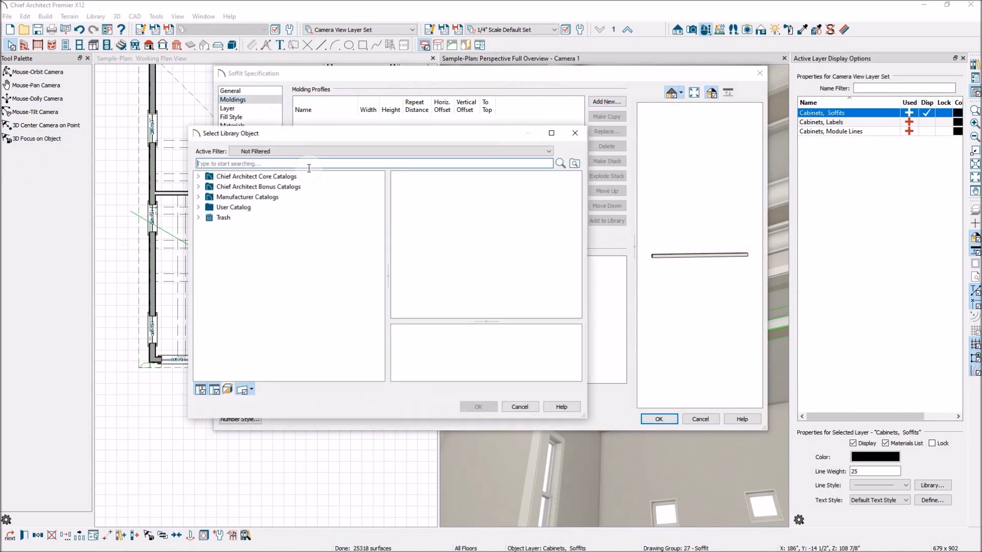
left_click(199, 187)
left_click(209, 197)
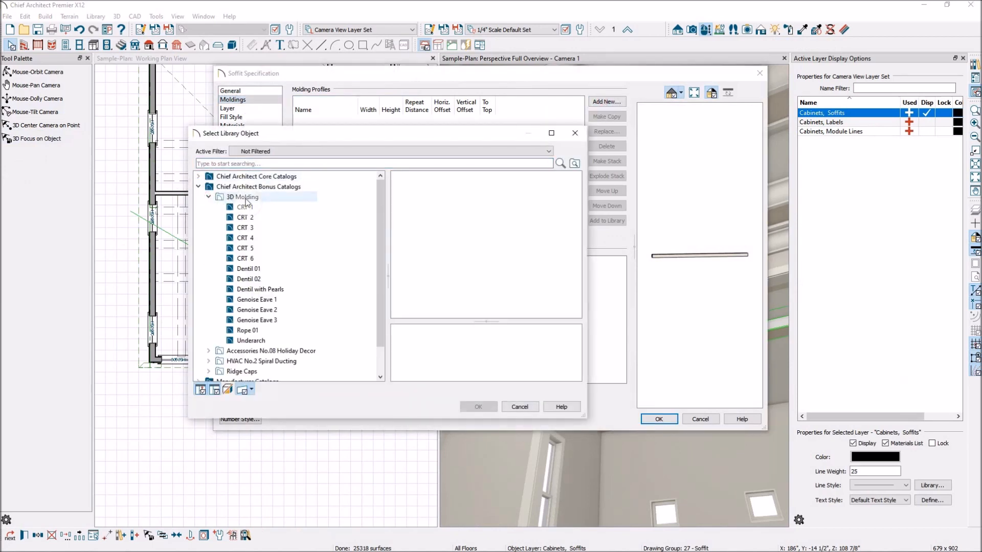
left_click(252, 208)
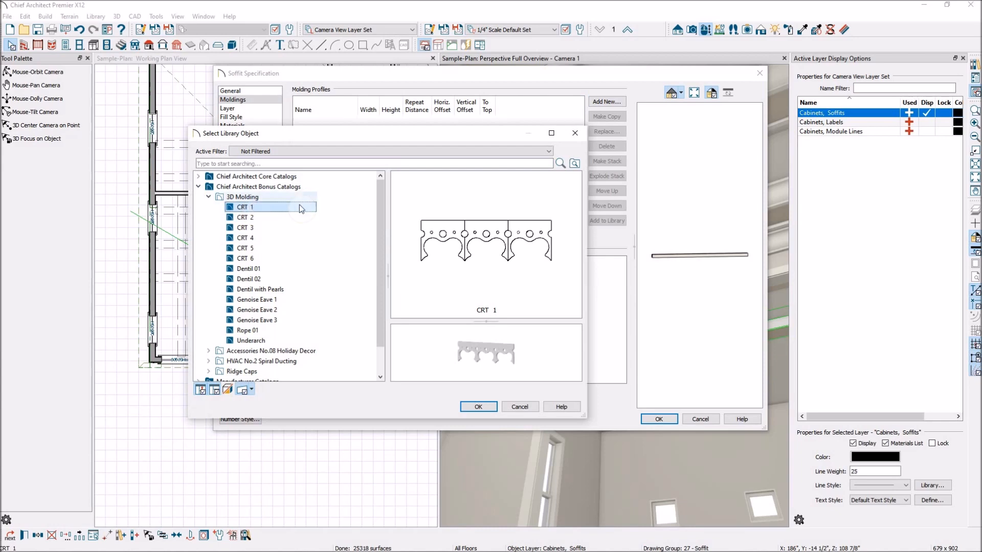
left_click(198, 187)
Choose CA-67 from Core Catalogs > Architectural > Moldings > Crown Molding.
left_click(199, 176)
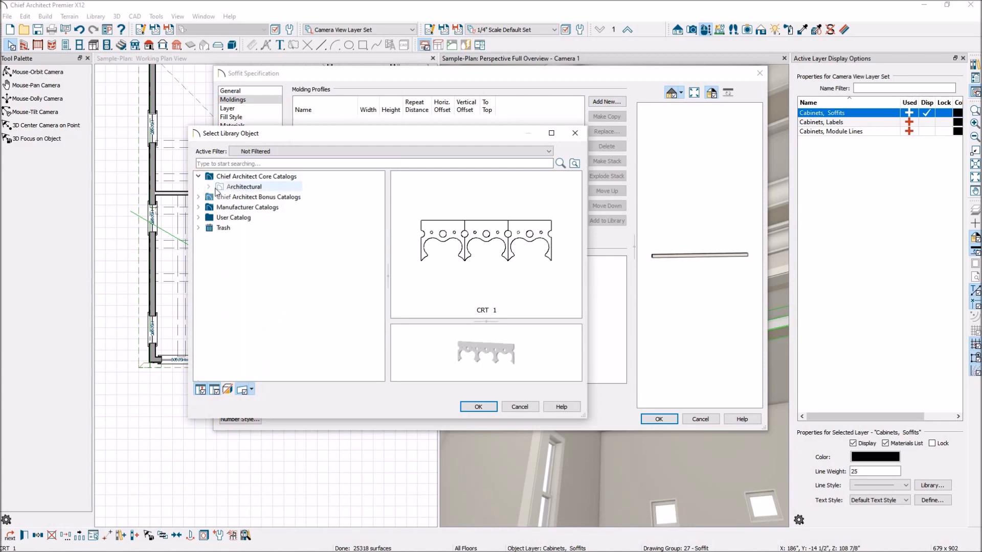
left_click(209, 186)
left_click(227, 197)
left_click(219, 197)
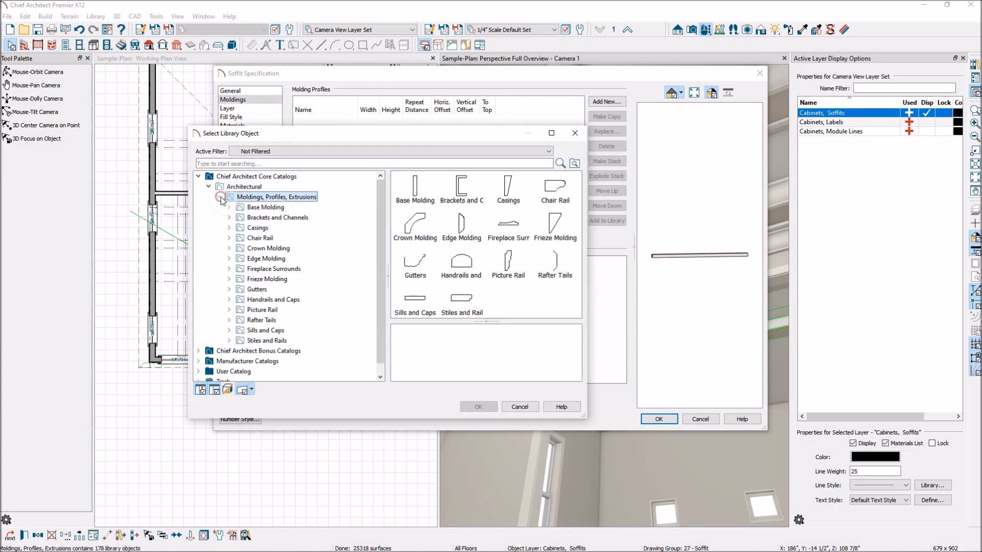
left_click(286, 249)
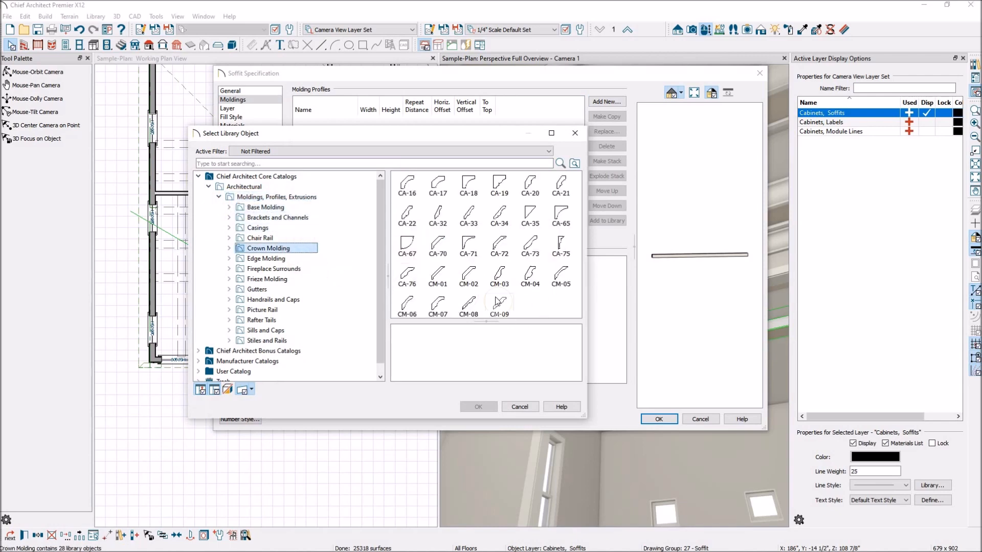
left_click(405, 246)
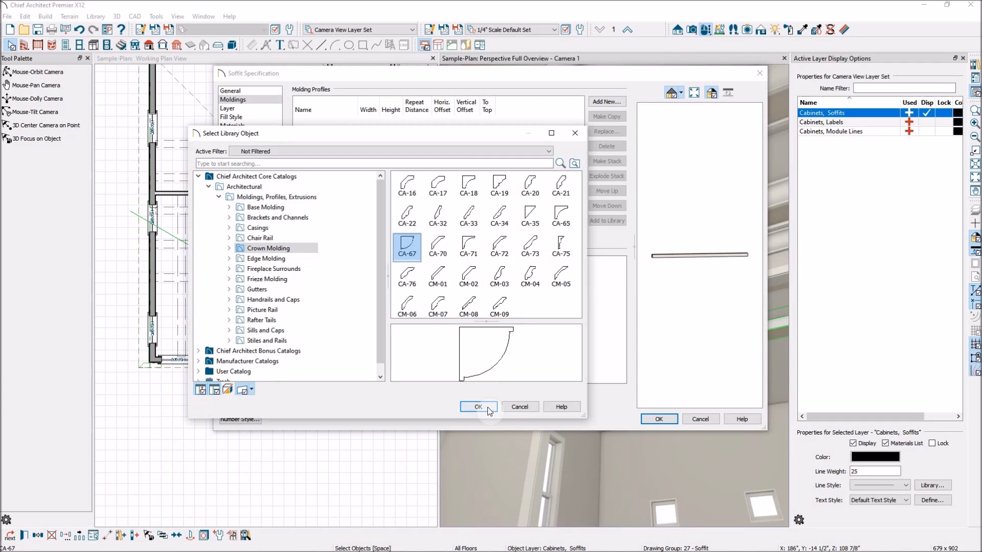
left_click(487, 407)
Confirm the CA-67 molding, then select the soffit in the 3D and plan views.
left_click(663, 420)
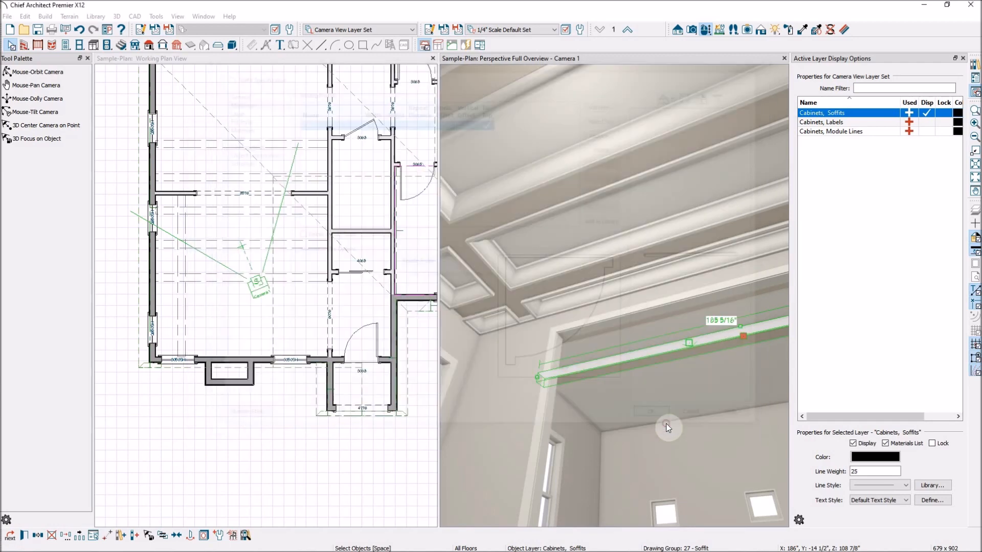
left_click(668, 377)
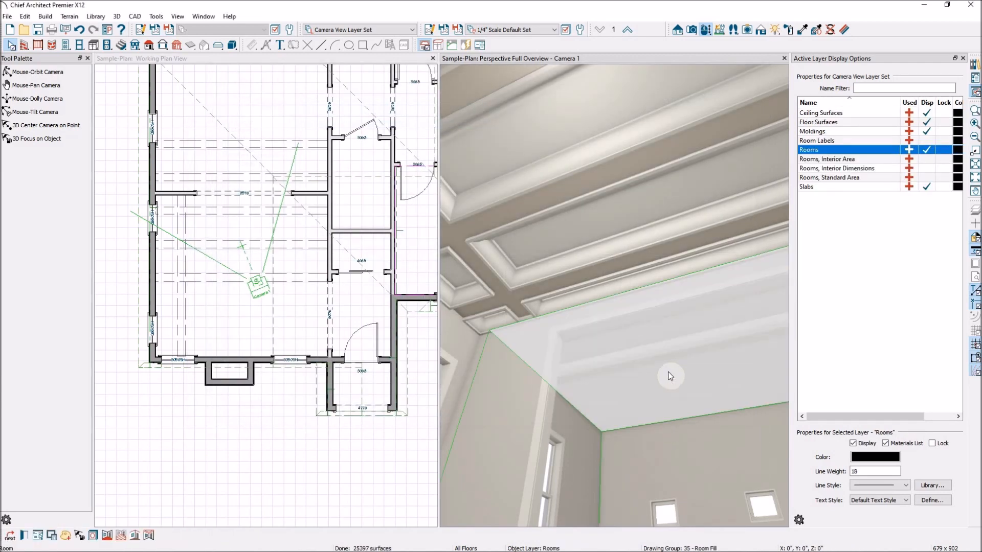
scroll(675, 341, "up", 2)
left_click(652, 349)
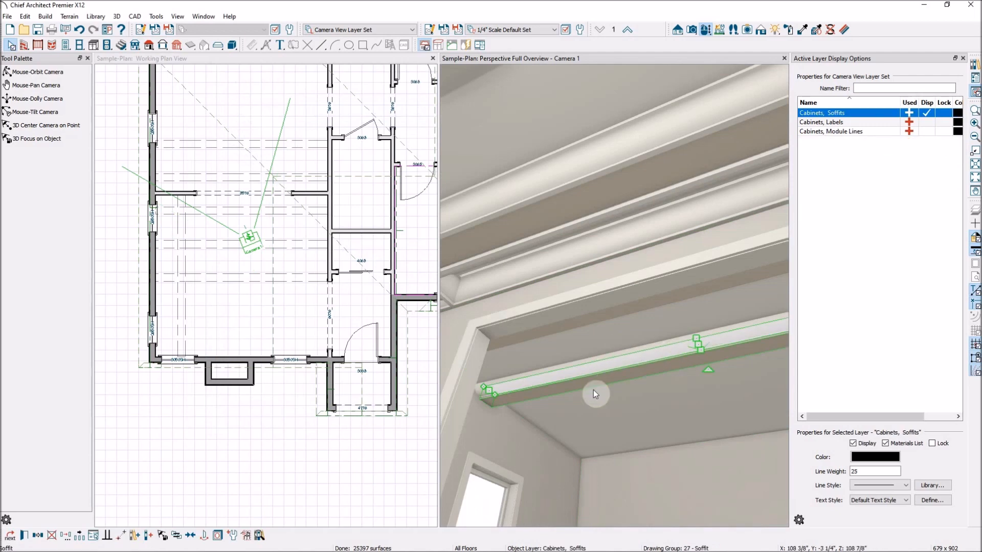
scroll(639, 335, "down", 5)
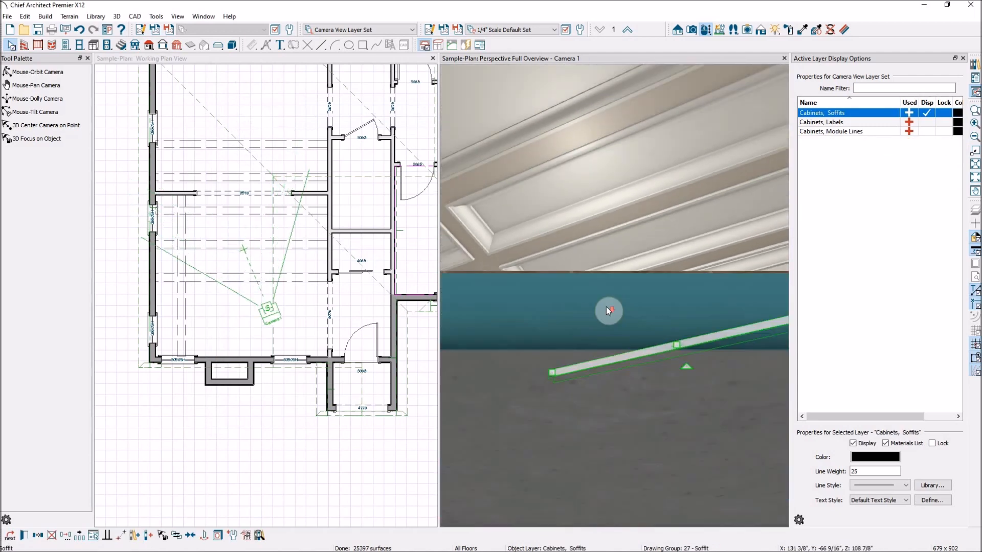
scroll(526, 228, "up", 1)
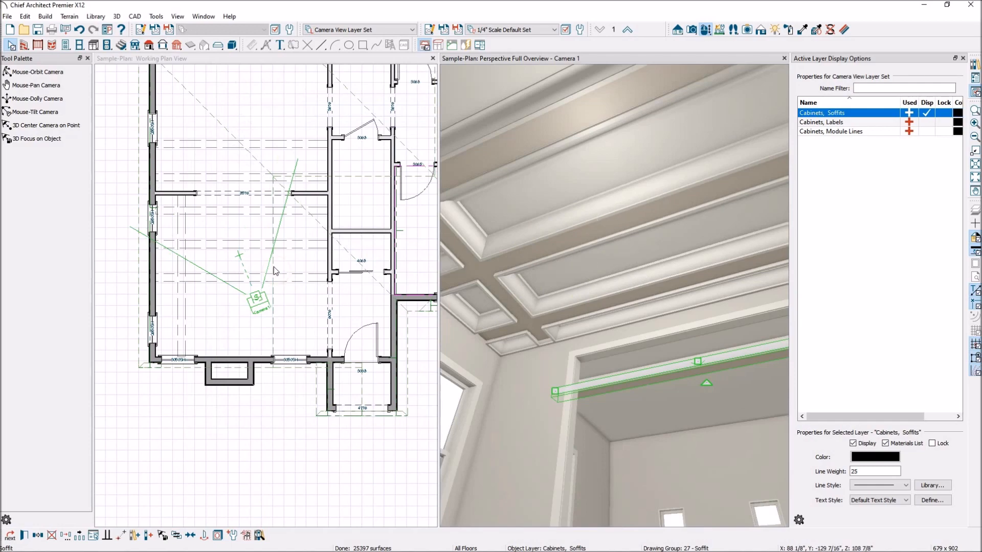
scroll(301, 290, "up", 3)
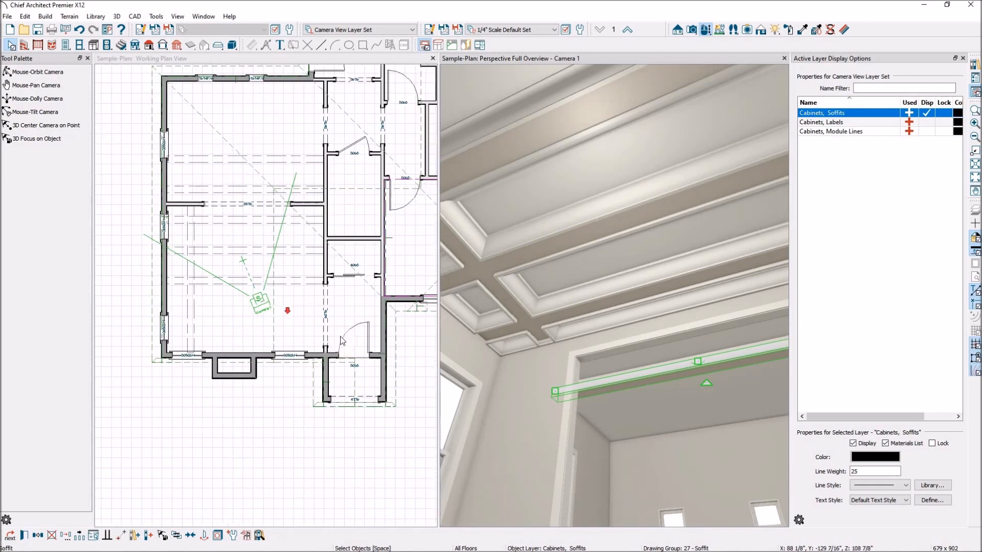
left_click(207, 321)
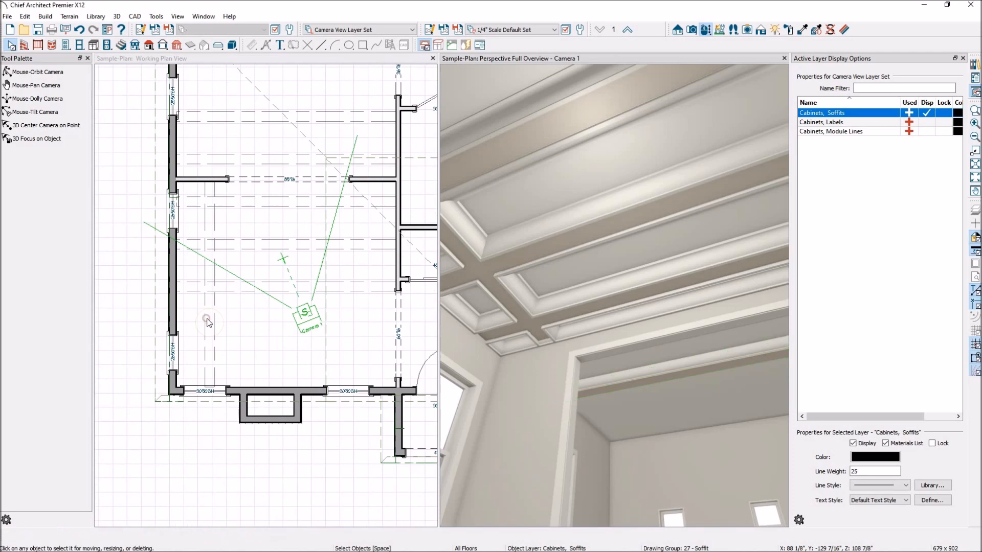
Delete the extra soffit along the top wall.
left_click(381, 290)
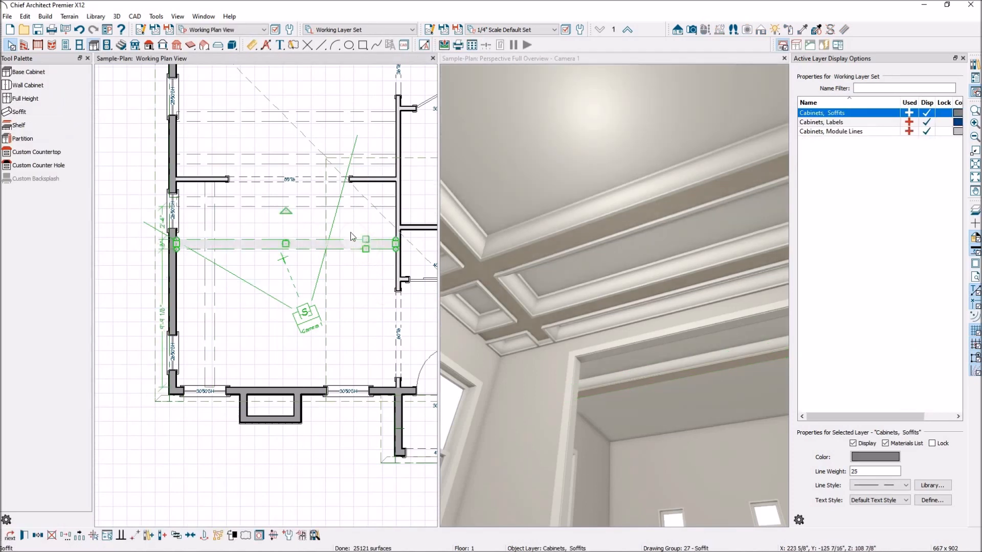
left_click(253, 118)
left_click_drag(253, 118, 247, 242)
key("Delete")
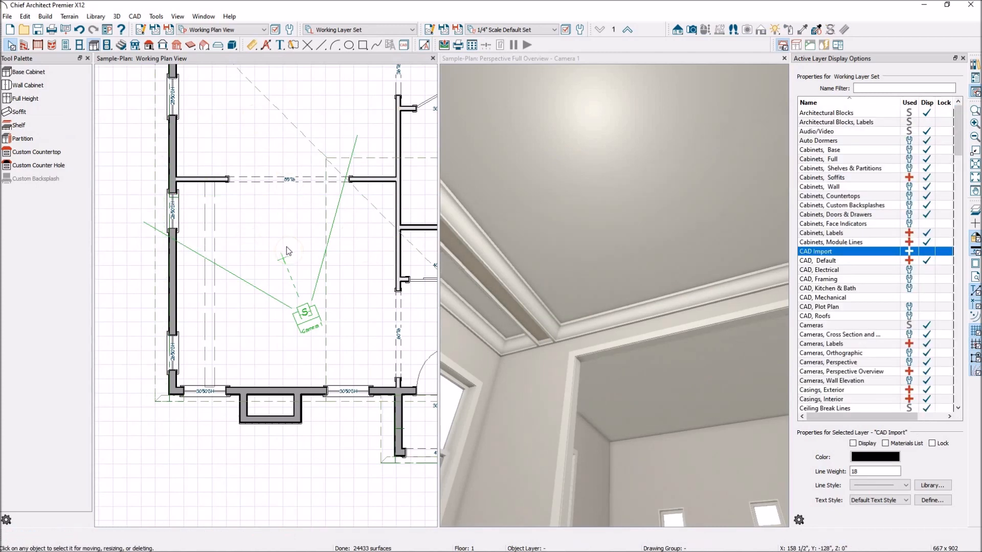
Set the remaining room-spanning soffit to Ignore Room Moldings.
left_click(215, 303)
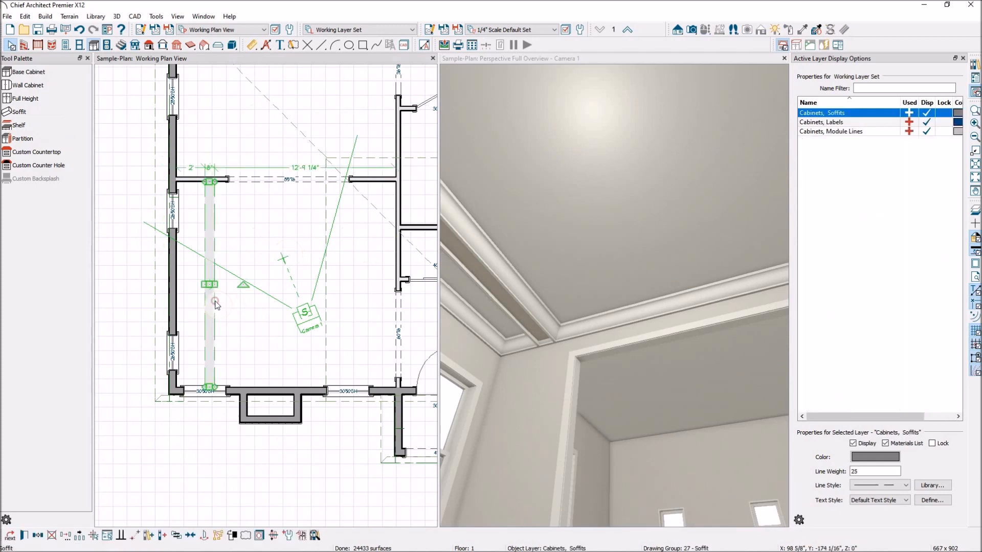
double_click(215, 303)
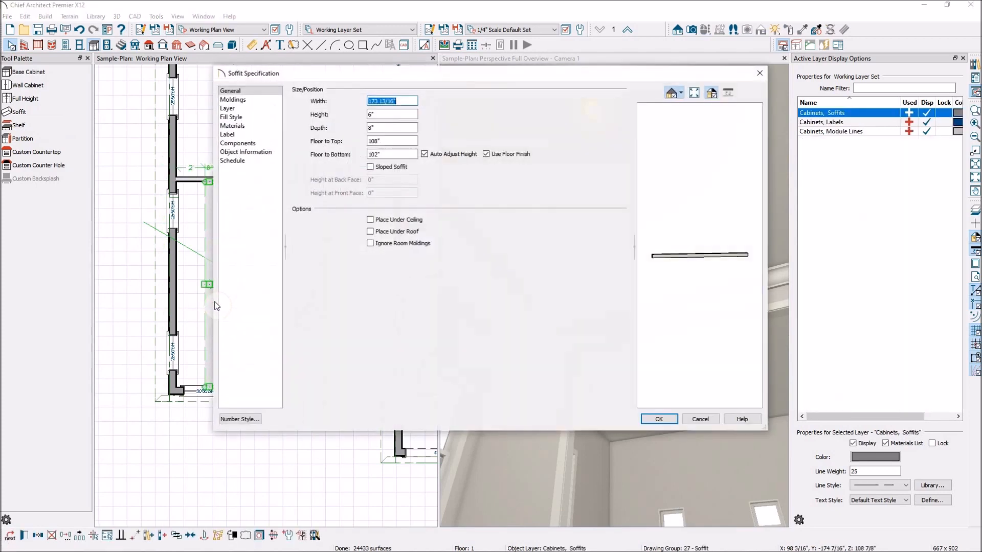
left_click(371, 245)
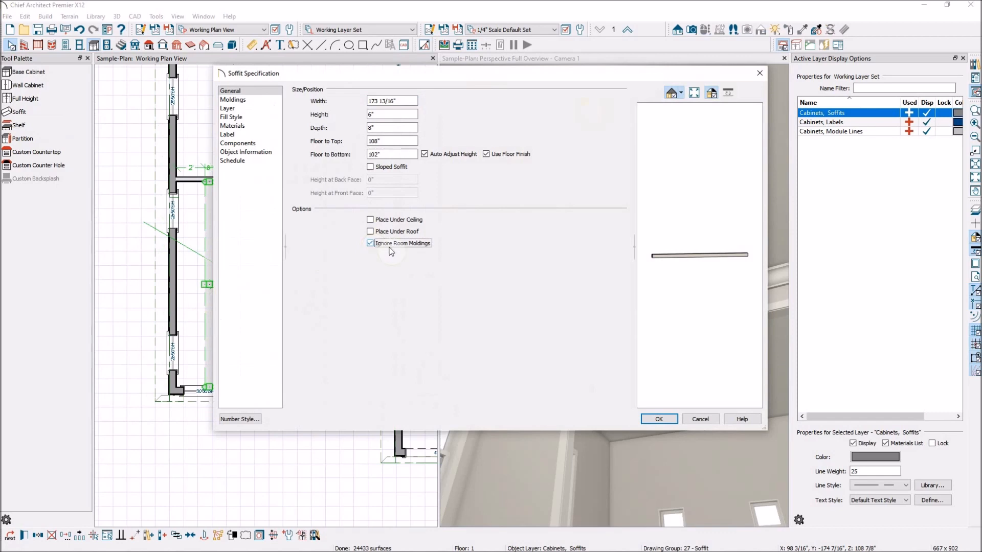
left_click(660, 419)
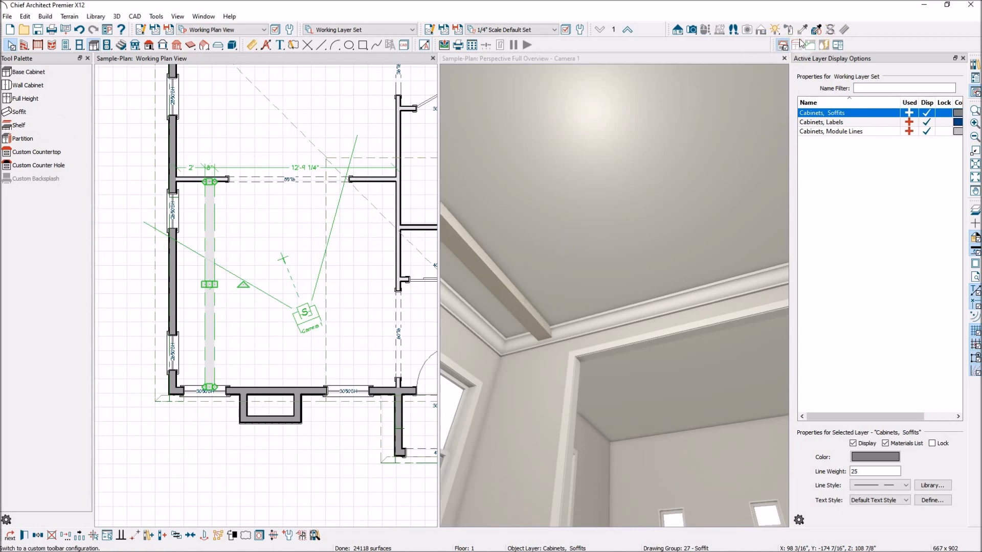
In the Material Painter, choose Oak - Weathered from Materials > Wood > White Oak.
left_click(598, 58)
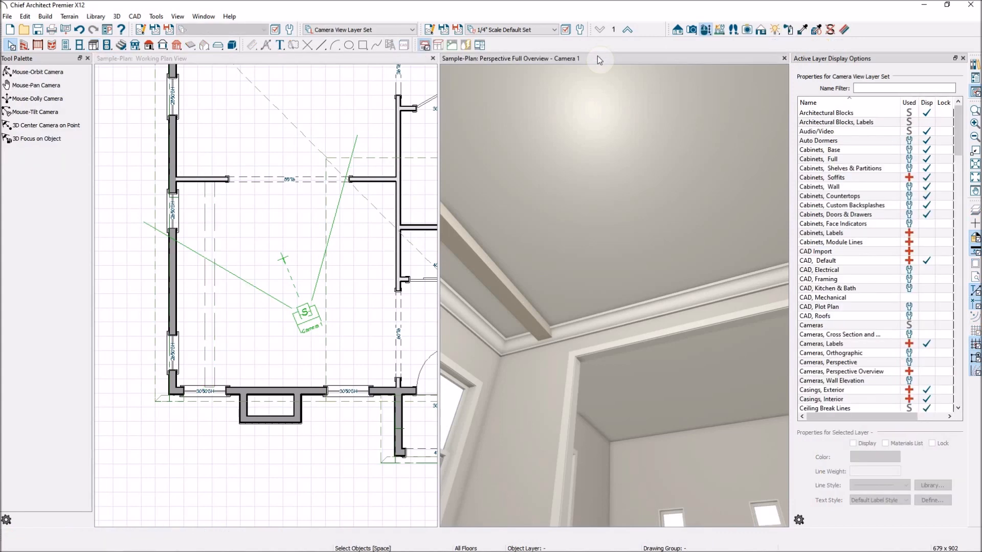
left_click(790, 29)
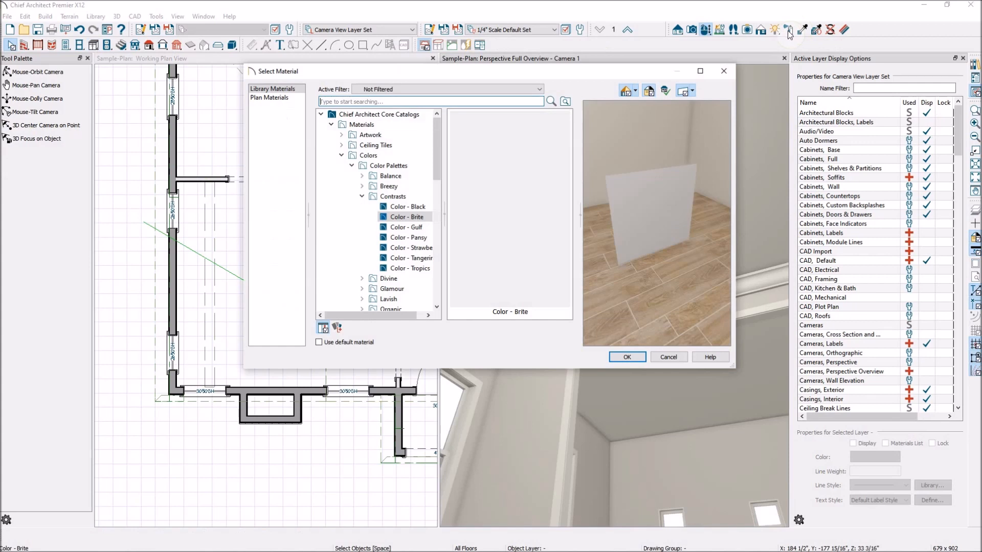
left_click(362, 101)
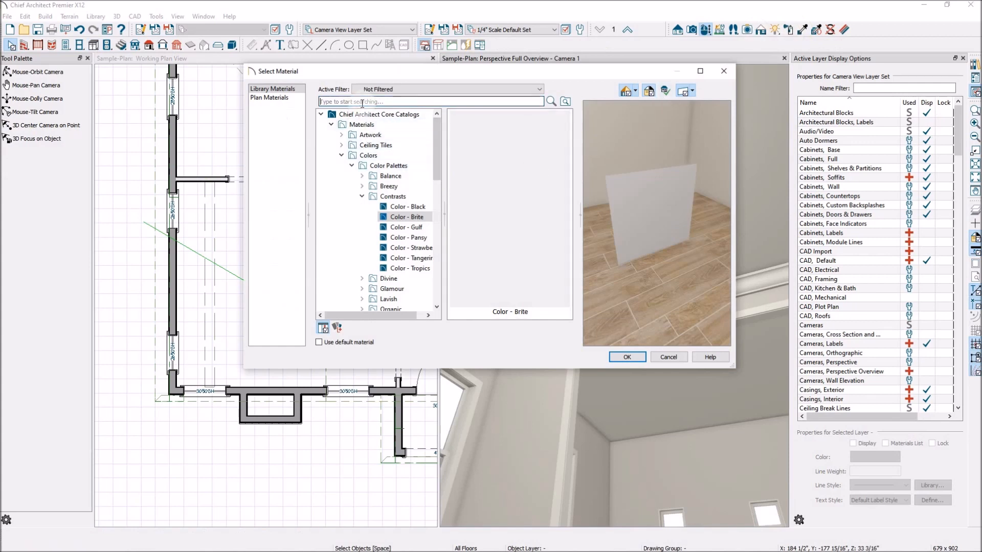
left_click(332, 124)
left_click(331, 124)
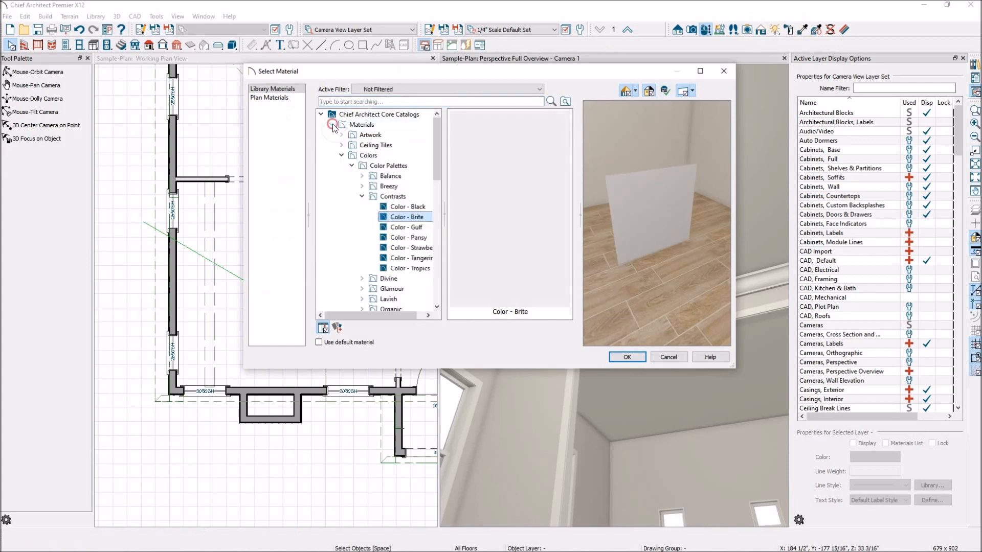
left_click(341, 156)
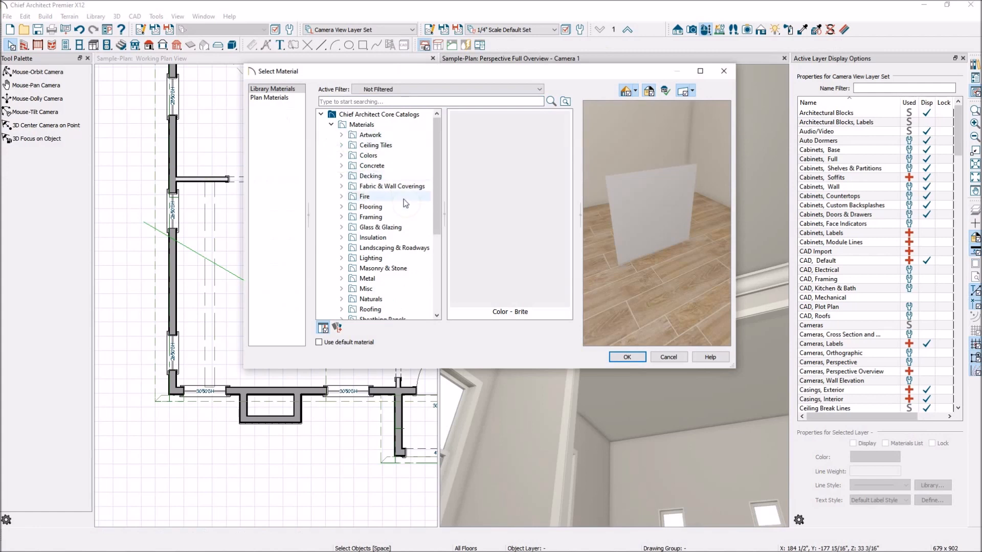
scroll(407, 247, "down", 1)
scroll(408, 247, "down", 3)
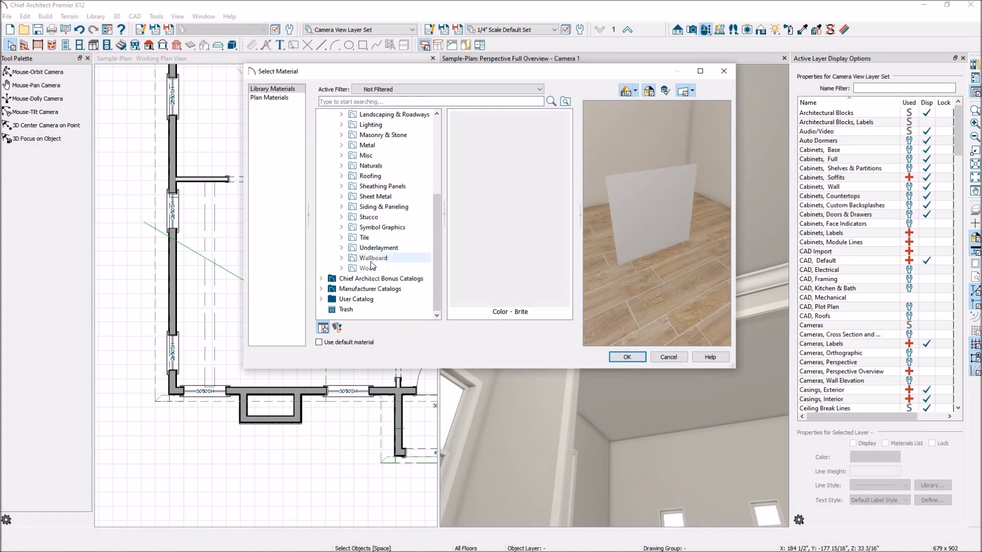
left_click(341, 268)
scroll(434, 234, "down", 5)
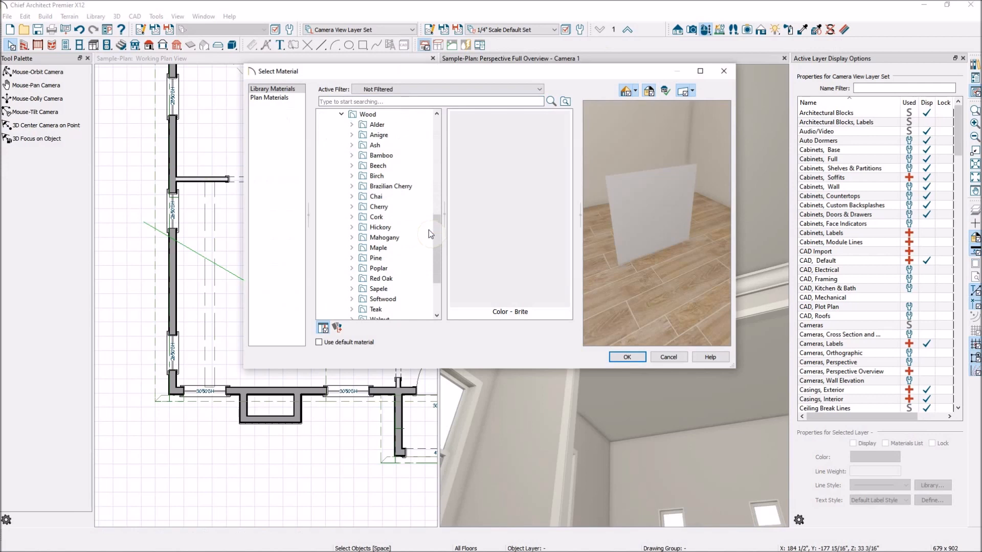
scroll(409, 232, "down", 2)
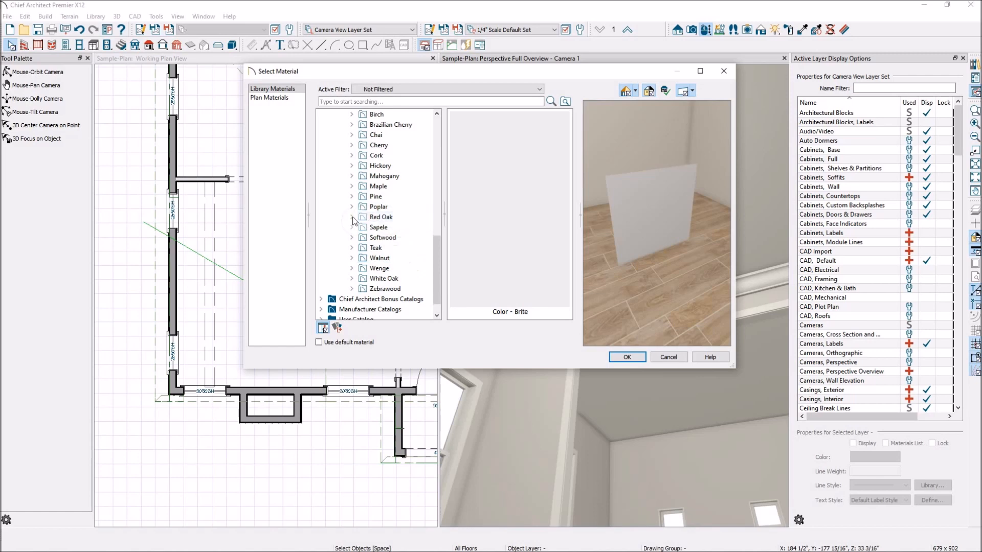
left_click(384, 279)
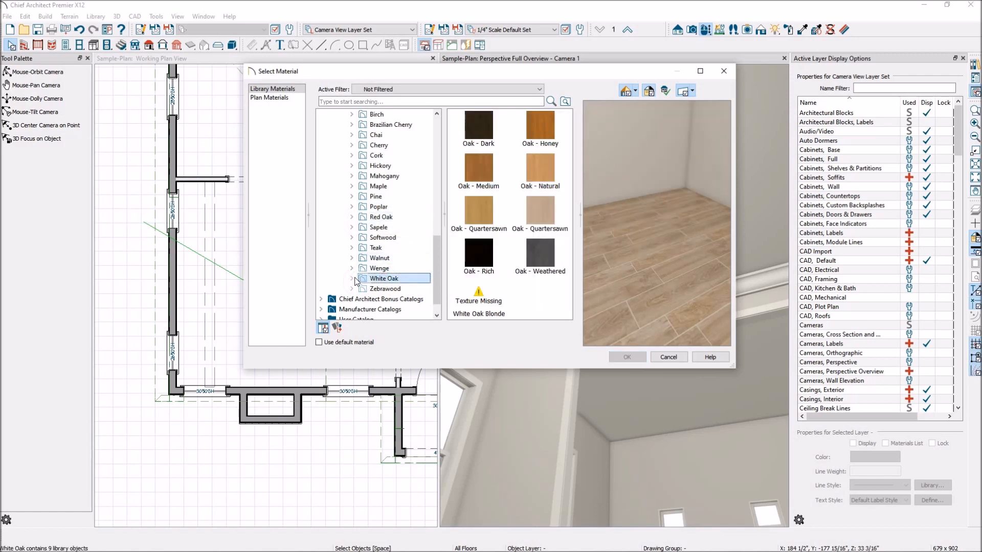
left_click(559, 263)
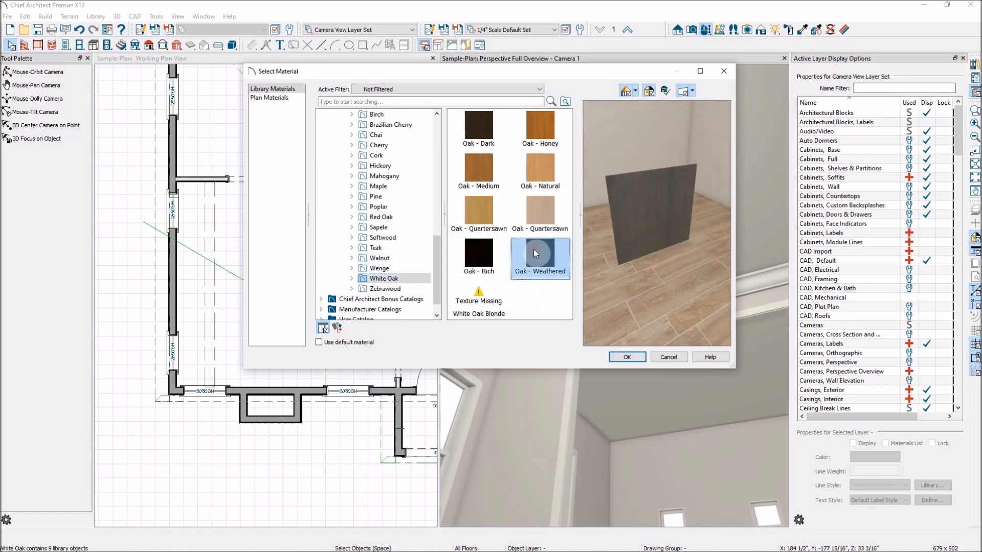
left_click(632, 357)
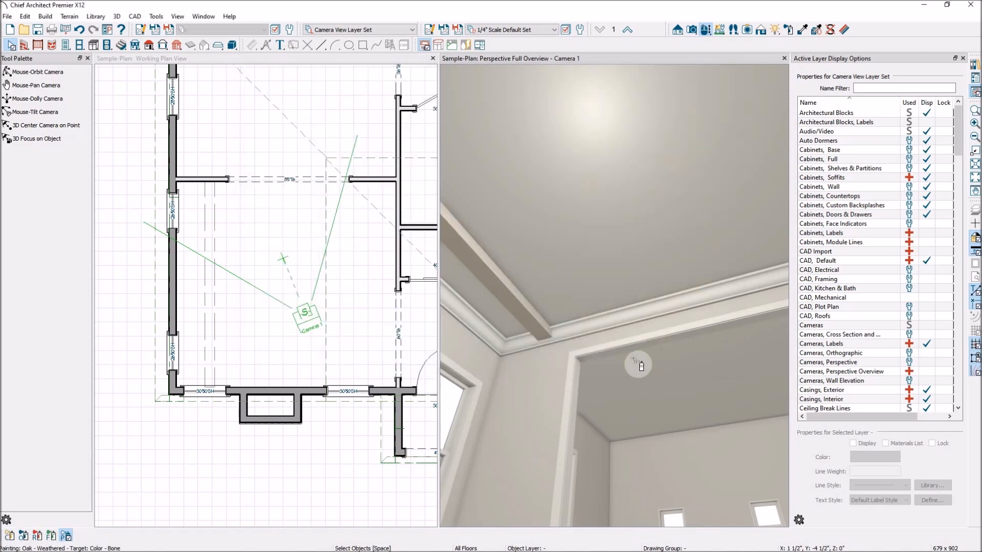
Paint the ceiling beam in the 3D view with Oak - Weathered.
left_click(507, 296)
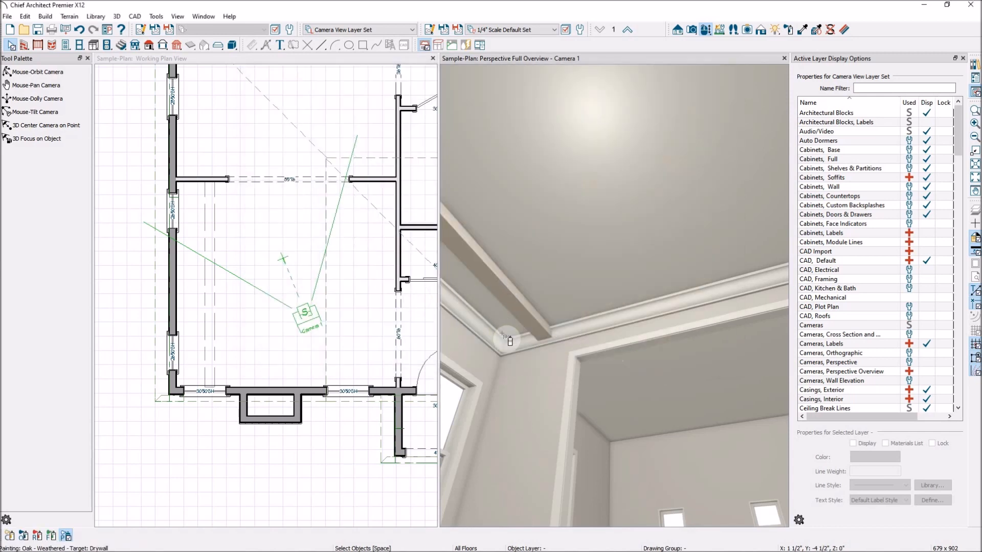
scroll(532, 322, "up", 5)
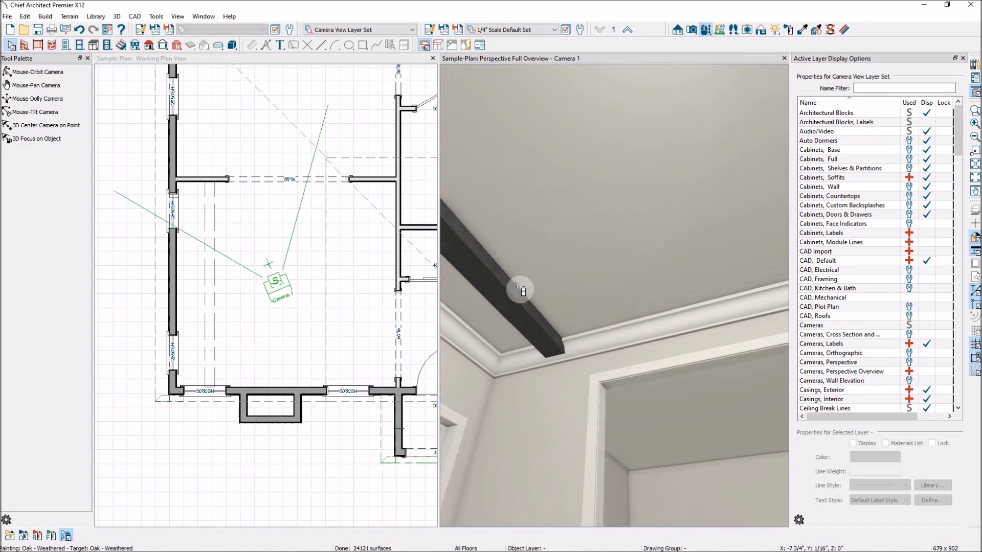
scroll(580, 355, "down", 8)
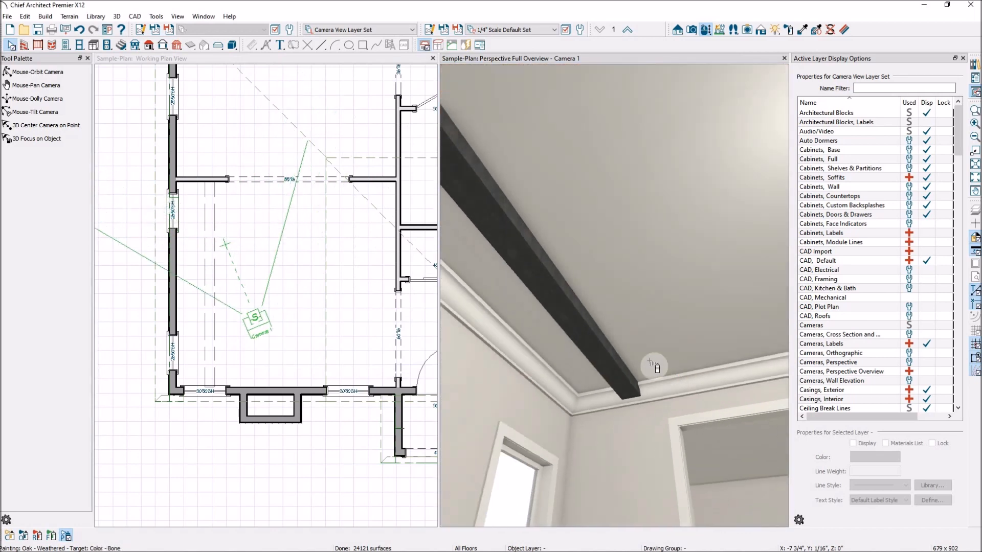
scroll(649, 361, "down", 2)
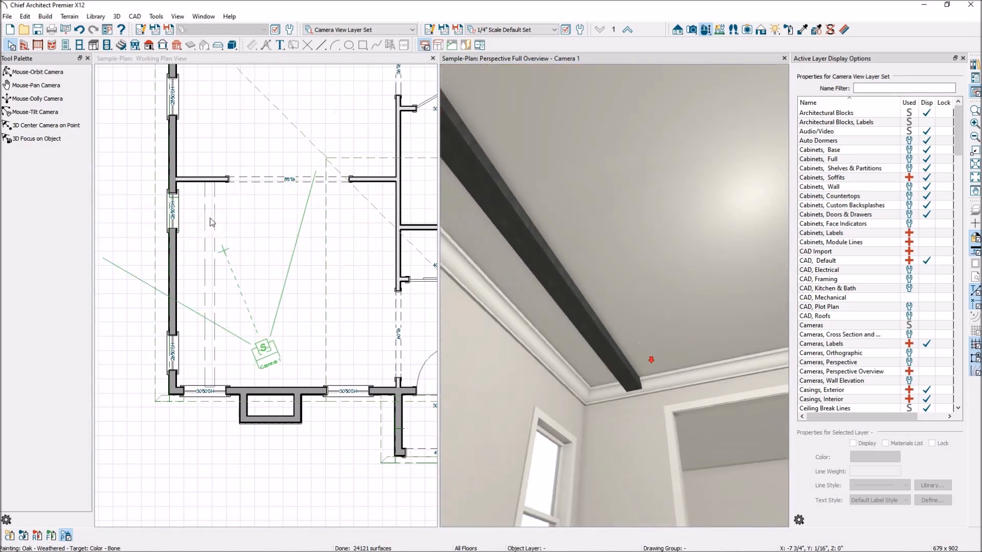
scroll(206, 238, "up", 2)
Place a copy of the soffit beam near the right wall, trim both ends to the walls, and check it in 3D.
left_click(206, 238)
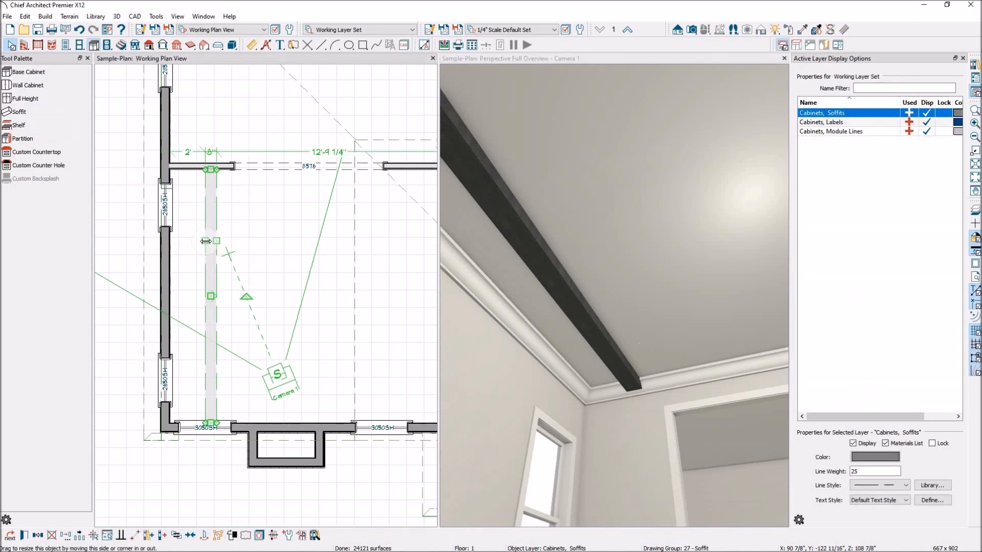
left_click(66, 536)
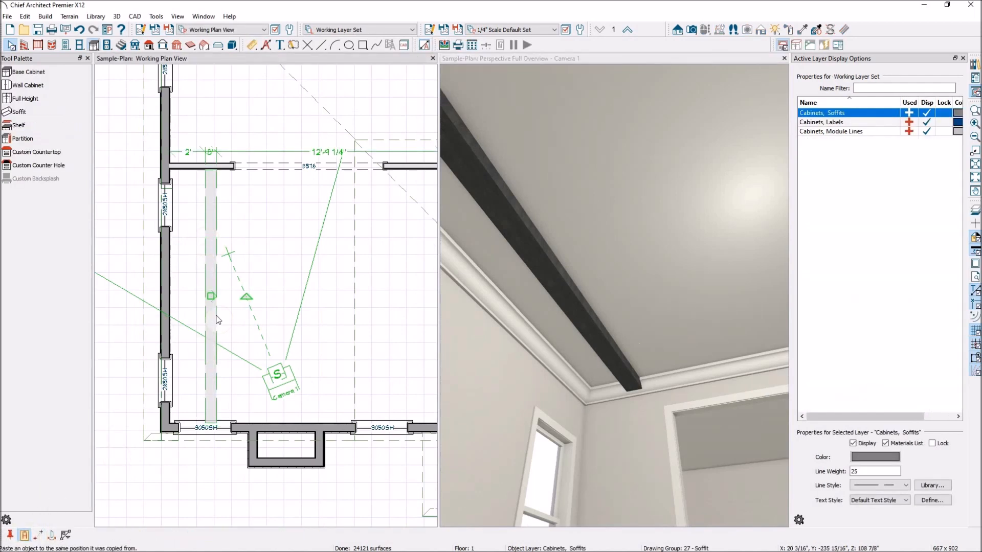
left_click_drag(209, 295, 417, 312)
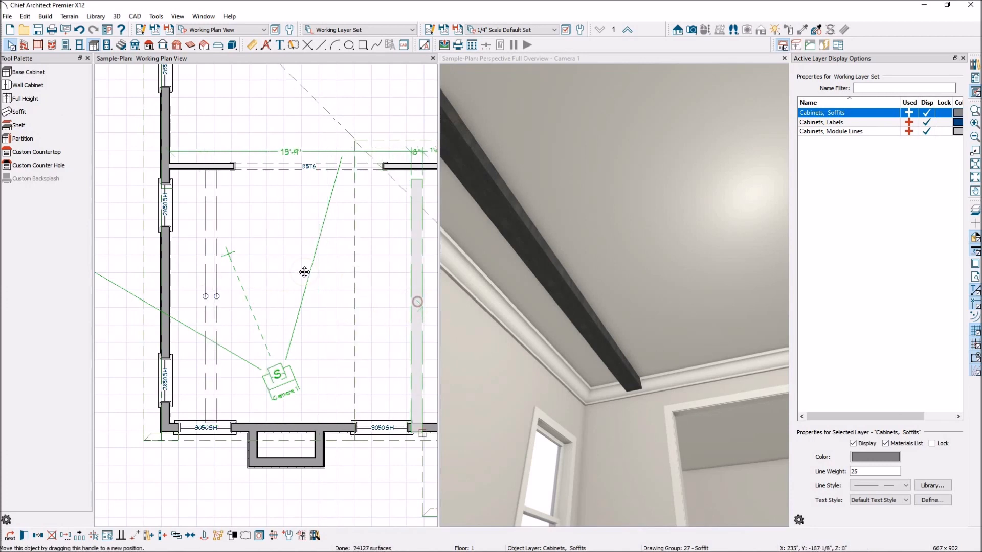
scroll(397, 291, "up", 5)
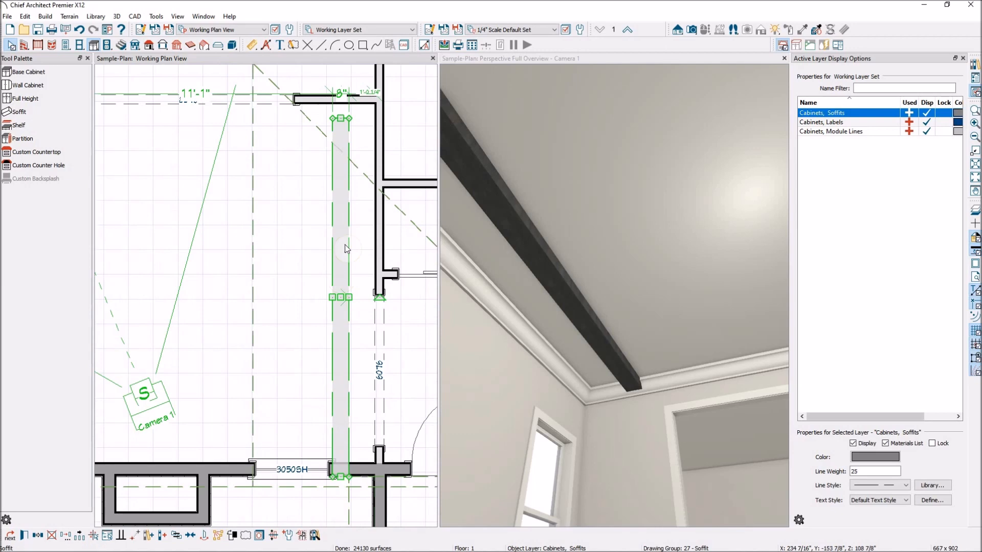
left_click_drag(341, 118, 340, 103)
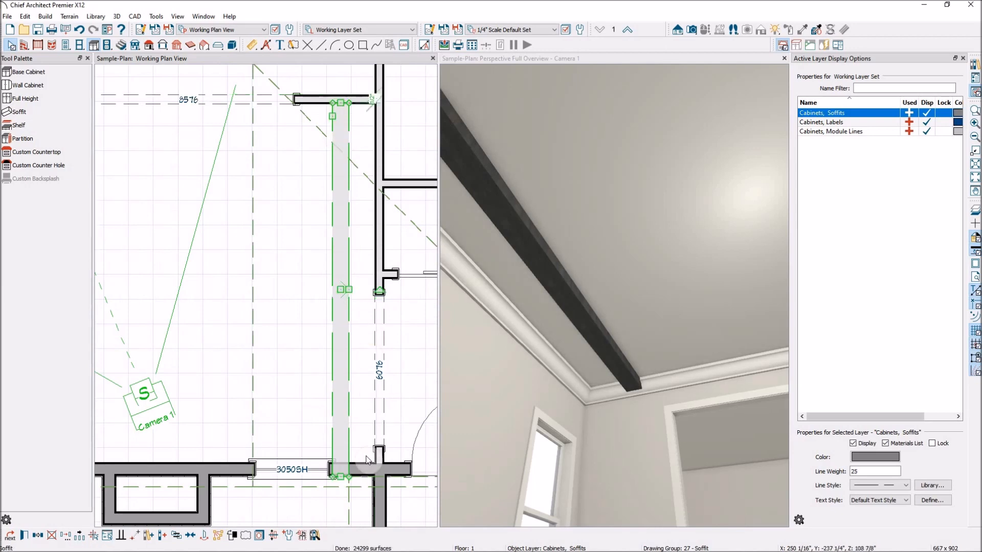
left_click_drag(341, 476, 340, 462)
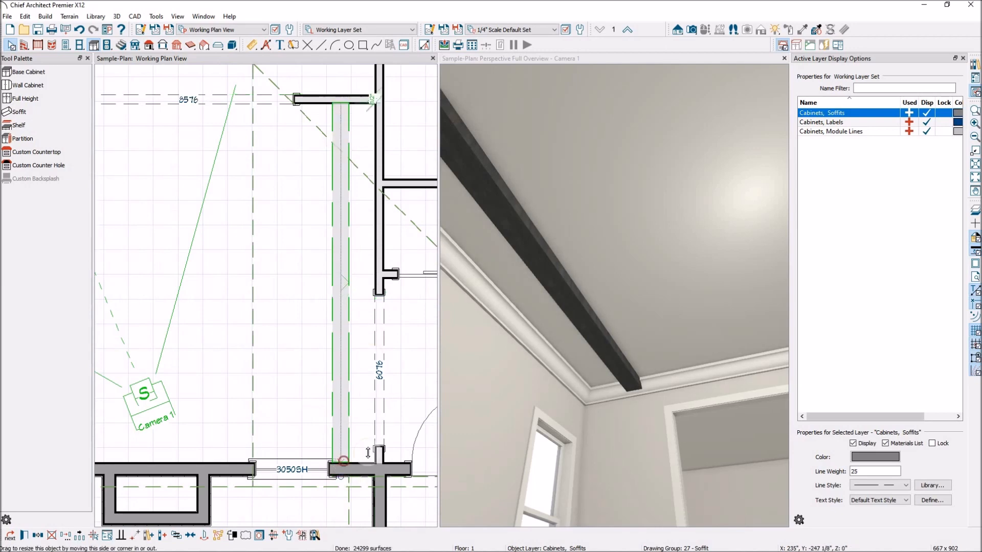
left_click(583, 314)
left_click(34, 112)
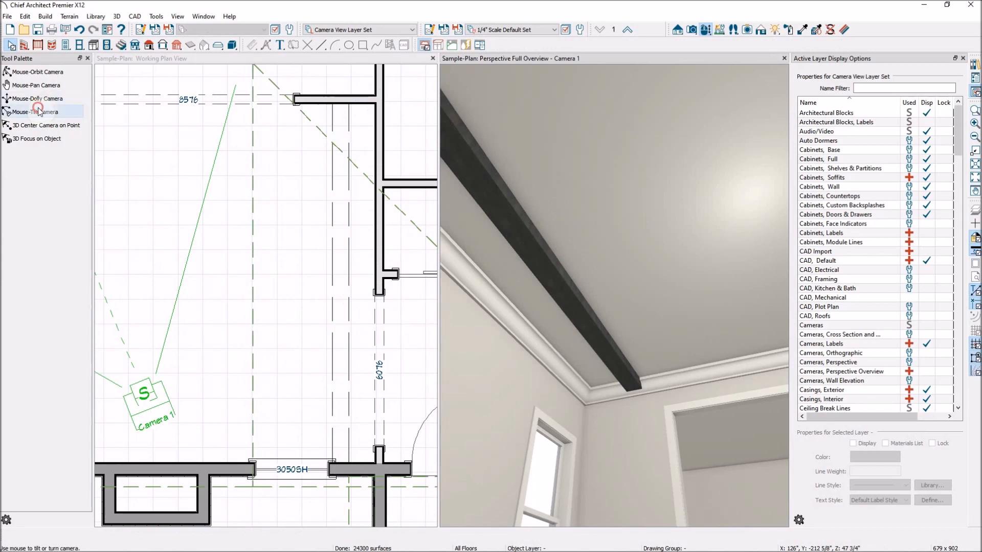
left_click_drag(549, 310, 624, 302)
scroll(363, 381, "down", 3)
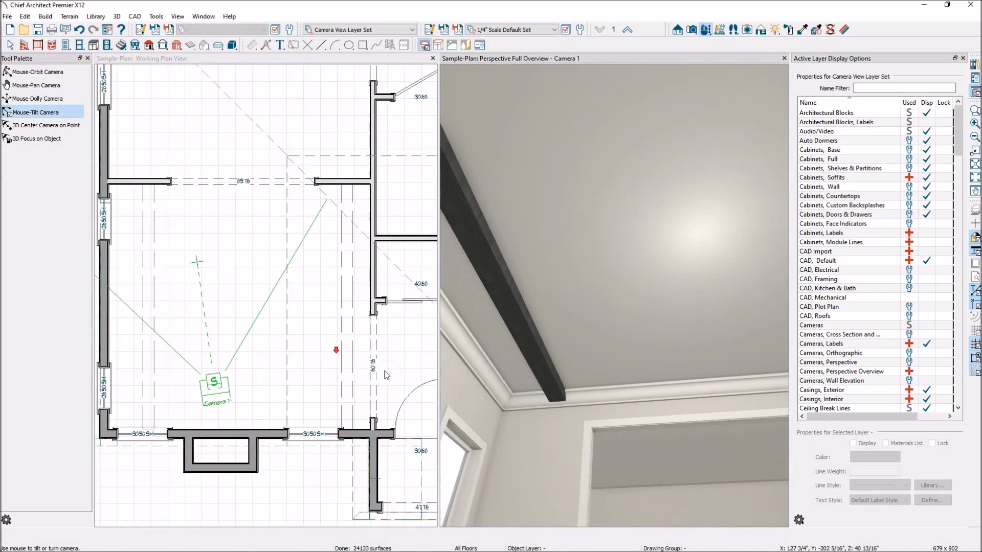
Move the beam copy left across the room.
left_click(352, 385)
scroll(358, 317, "up", 3)
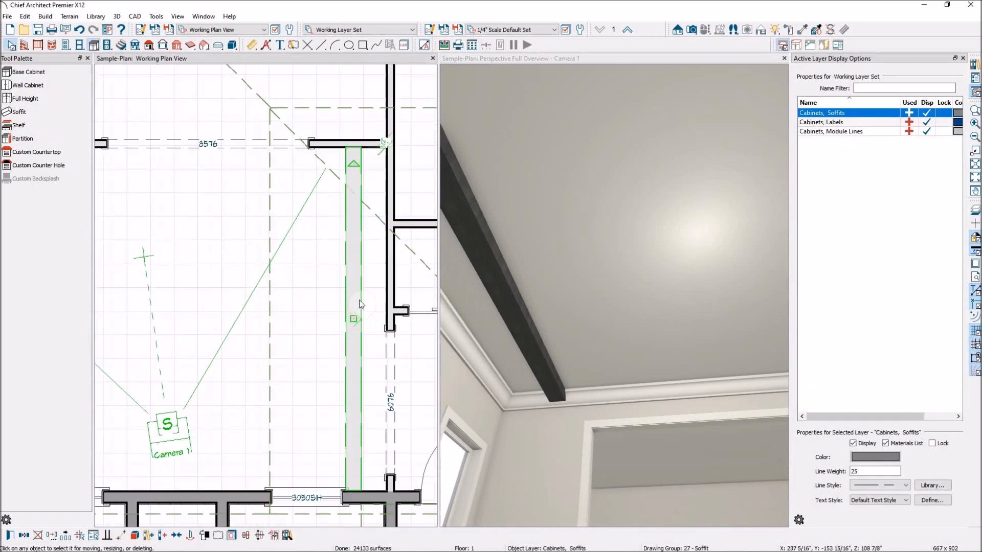
scroll(360, 307, "up", 3)
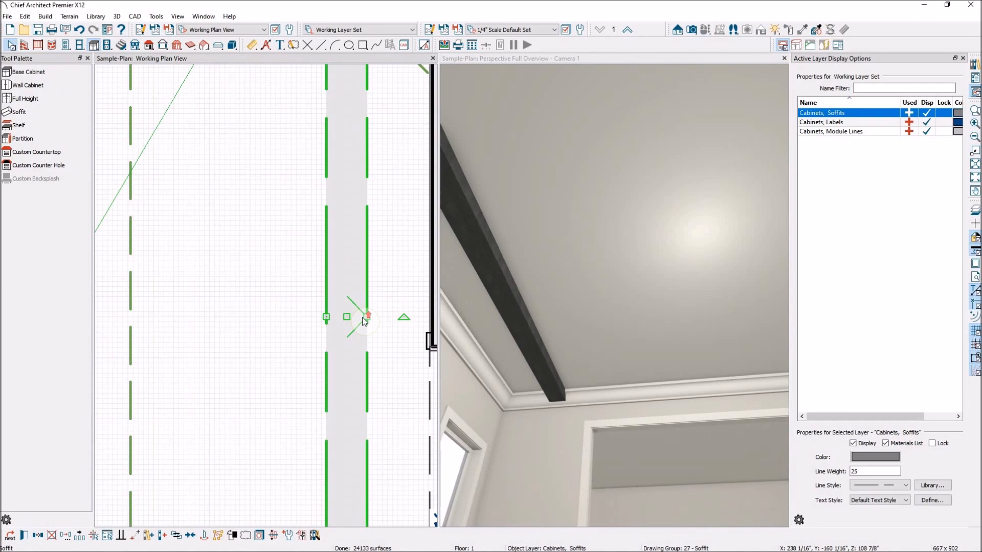
scroll(379, 329, "down", 2)
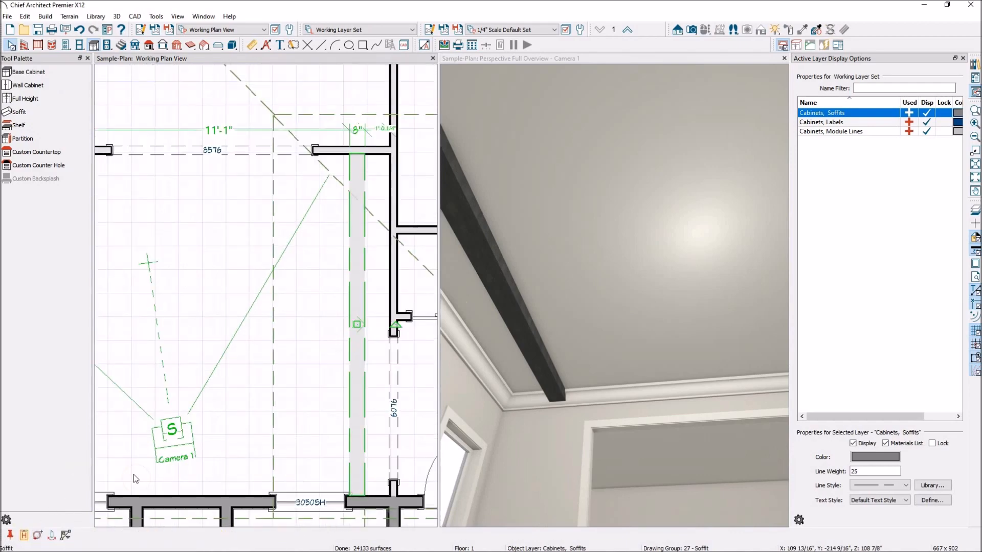
scroll(364, 377, "down", 2)
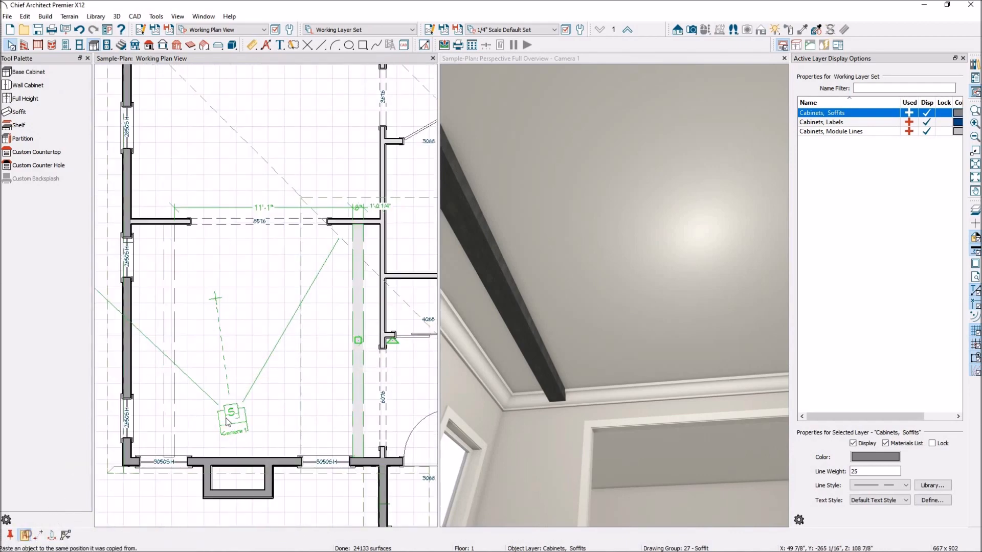
left_click_drag(359, 344, 242, 350)
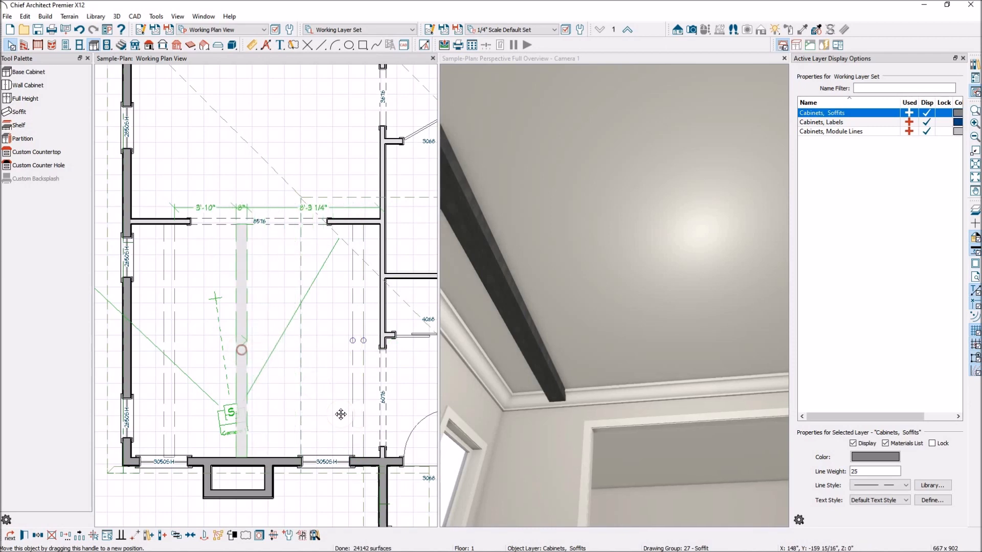
scroll(542, 400, "down", 3)
scroll(642, 375, "up", 3)
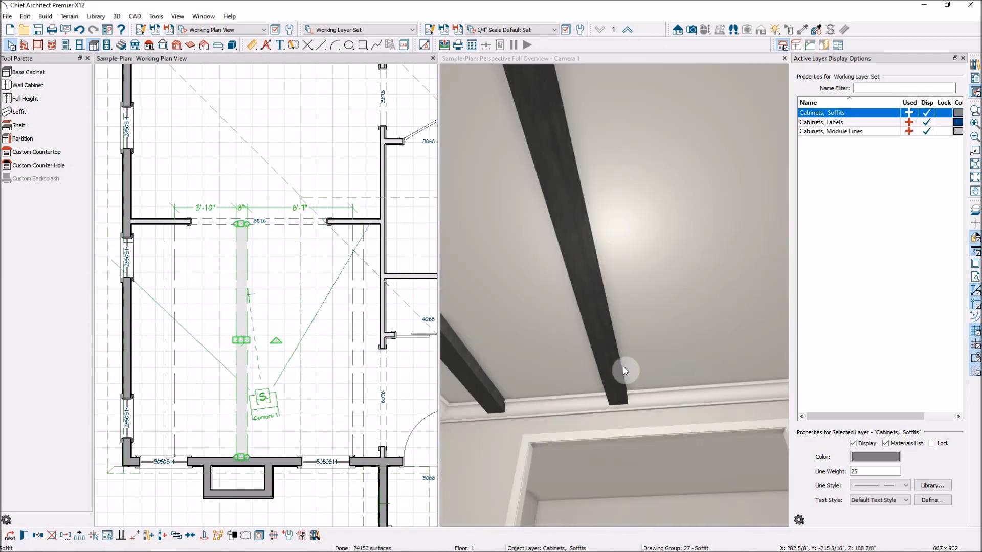
Center the beam between the room's side walls.
left_click(193, 538)
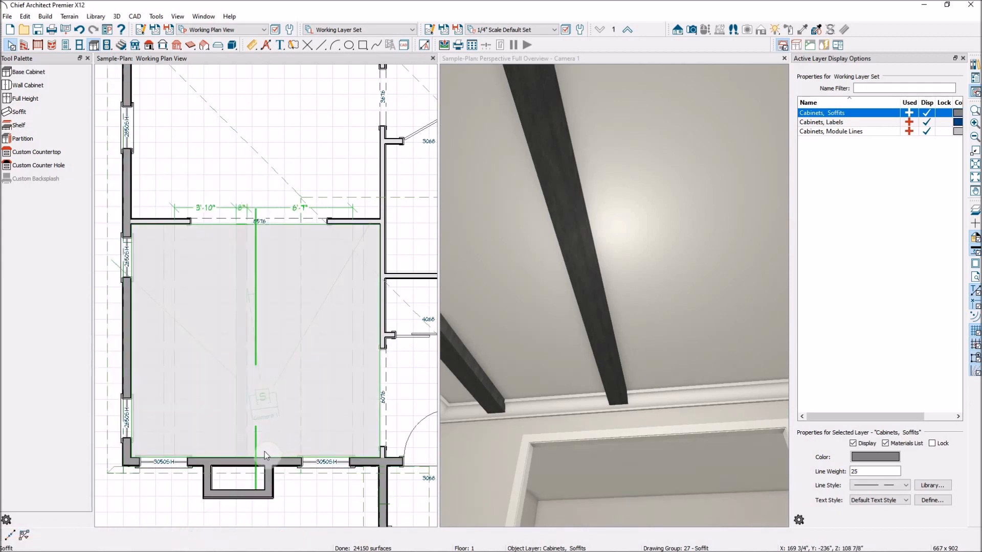
left_click(268, 447)
scroll(560, 364, "down", 3)
scroll(693, 372, "up", 3)
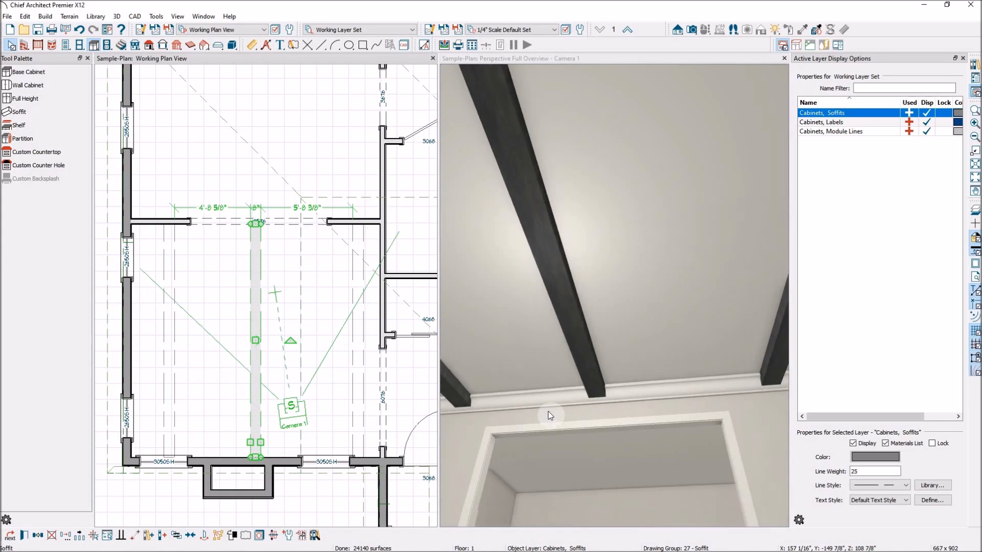
Deselect the beam and pick the Trey Ceiling Polyline tool from the roof tools.
scroll(324, 298, "down", 3)
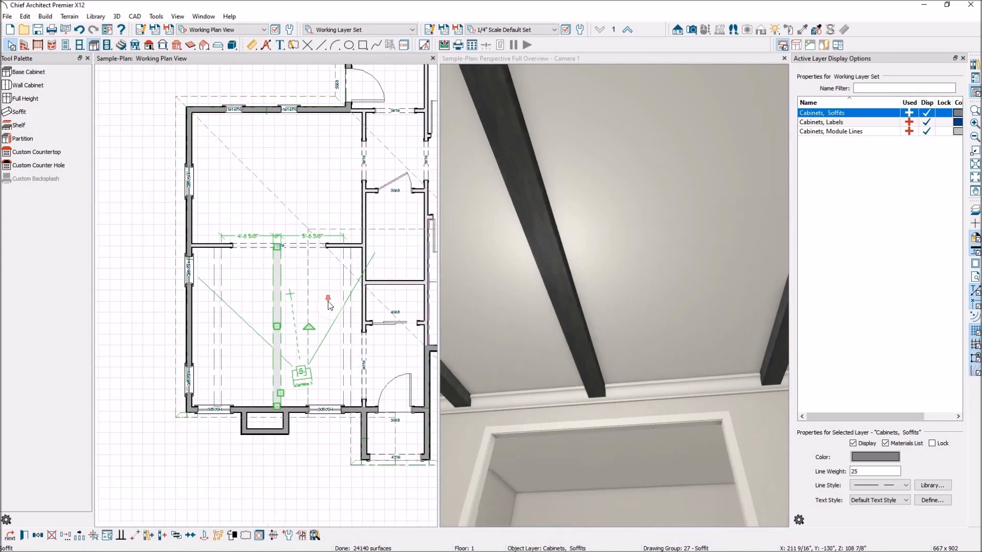
scroll(276, 161, "up", 1)
left_click(277, 130)
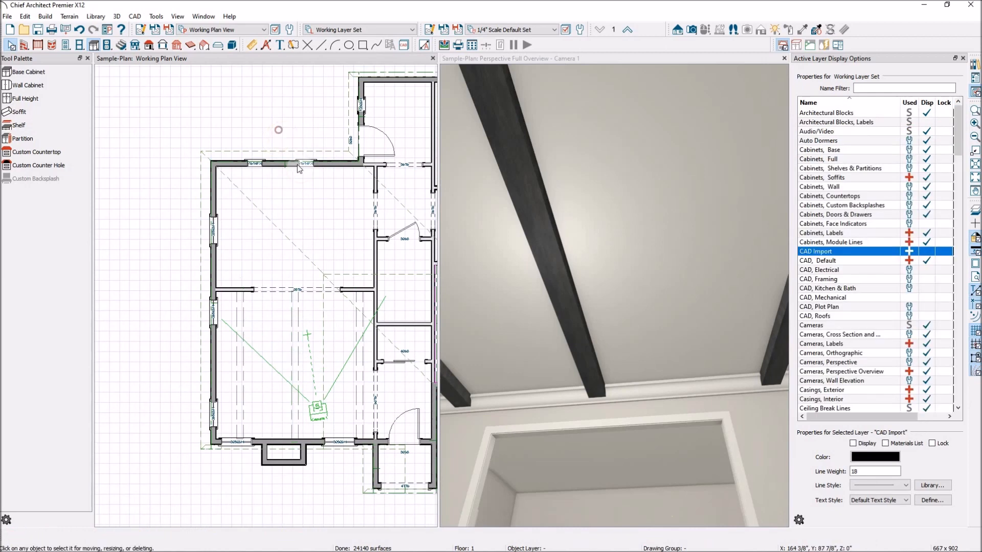
scroll(263, 171, "up", 2)
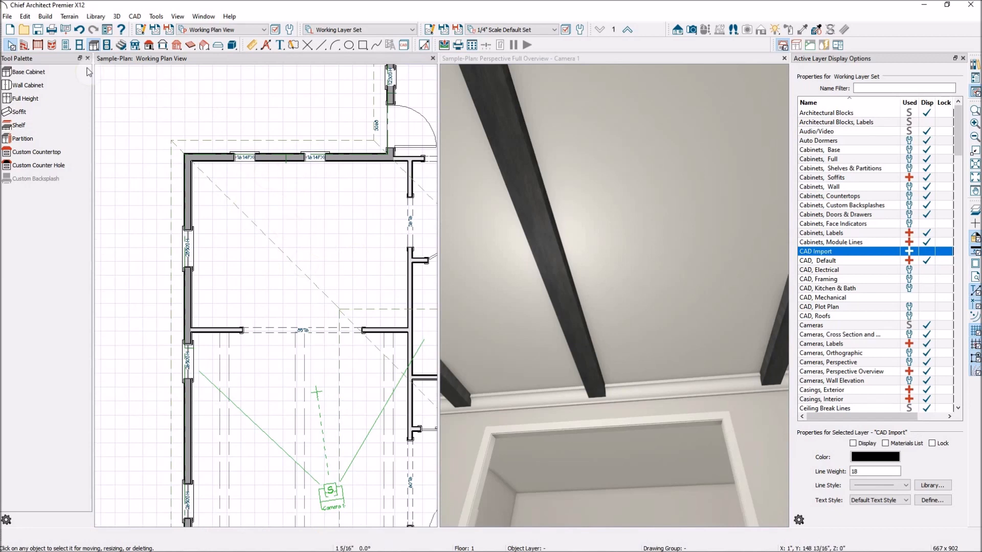
left_click(149, 46)
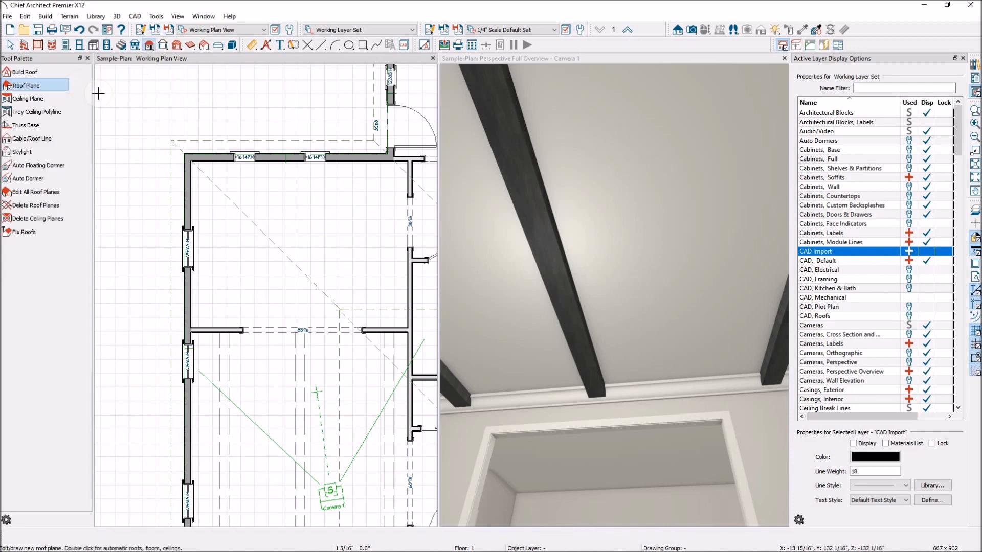
left_click(53, 115)
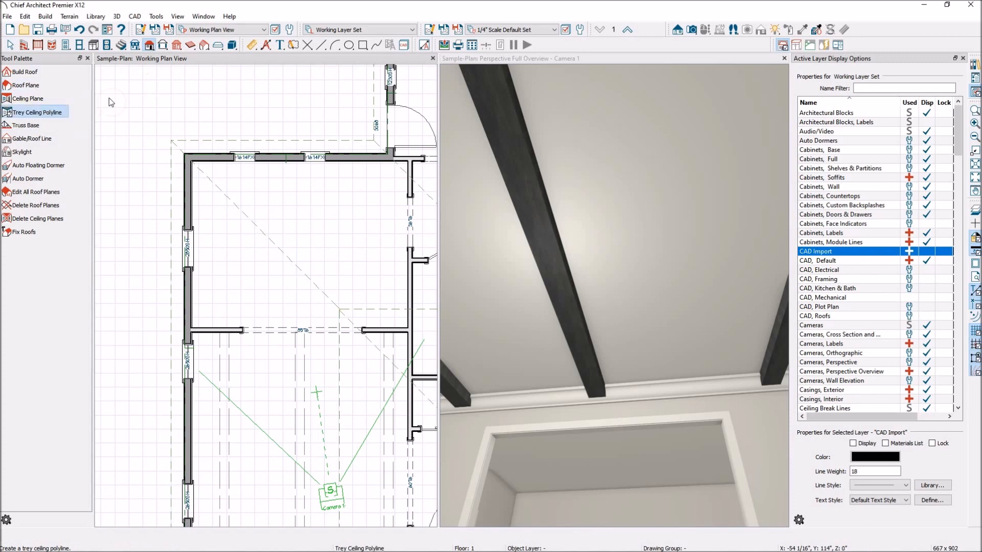
Draw a rectangular trey ceiling in the upper room and tilt the 3D camera to view it.
scroll(174, 115, "down", 1)
left_click_drag(223, 199, 282, 258)
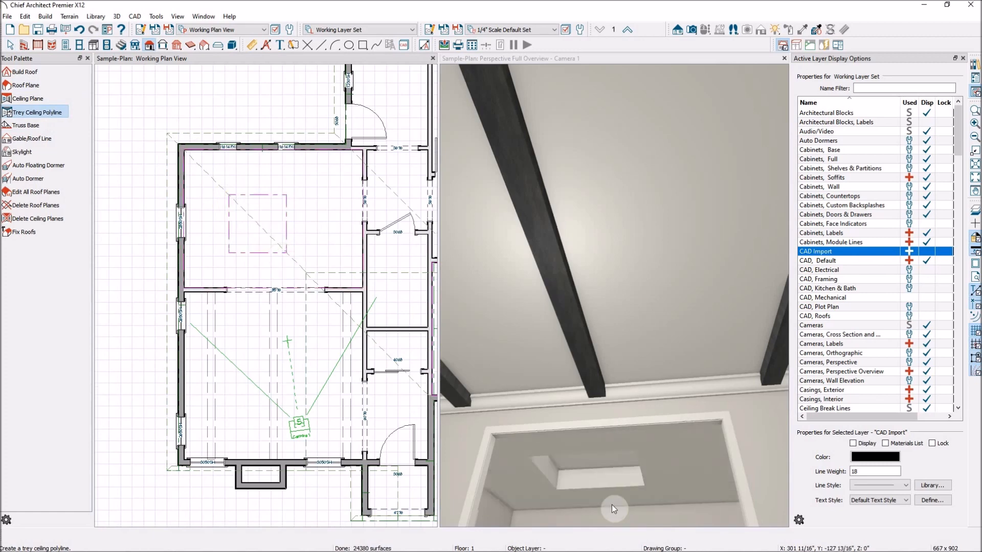
scroll(490, 373, "down", 1)
scroll(576, 496, "up", 4)
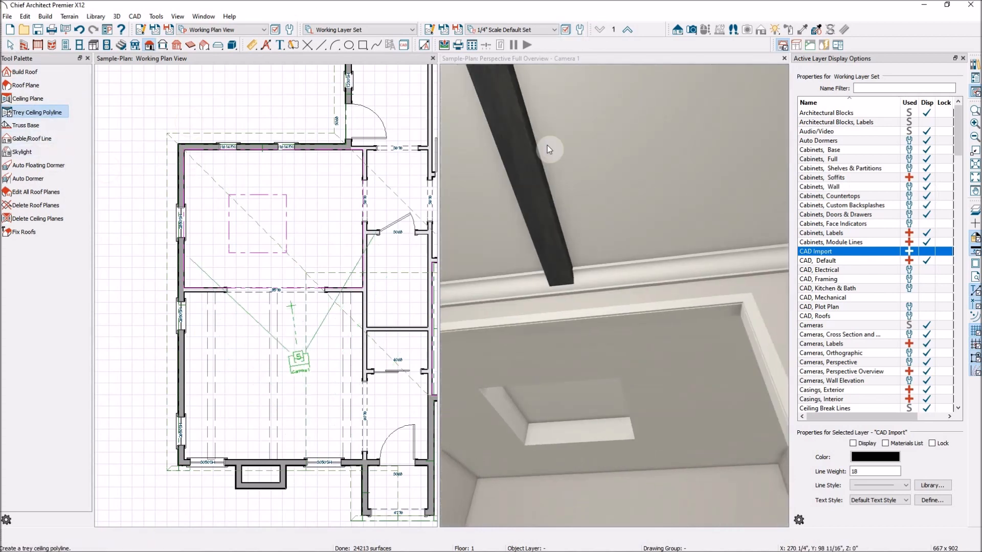
left_click(555, 63)
left_click(35, 112)
left_click_drag(632, 423, 545, 224)
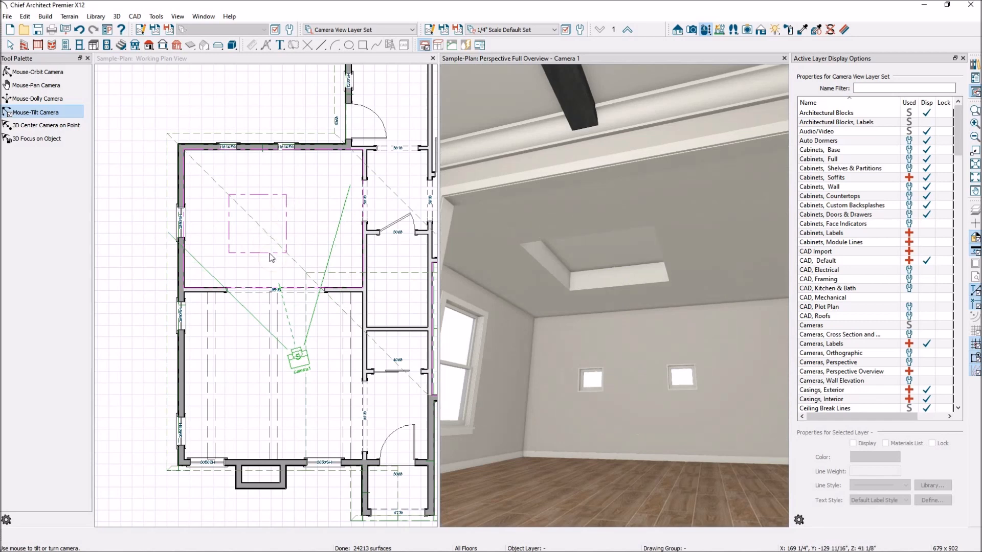
Shrink the trey ceiling by pulling its right and top edges inward.
scroll(270, 207, "up", 3)
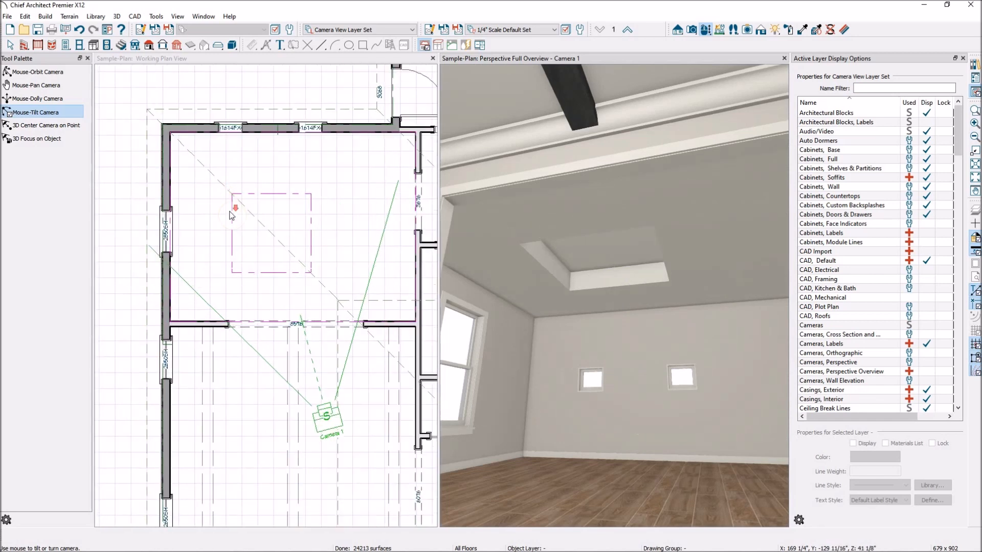
left_click(305, 234)
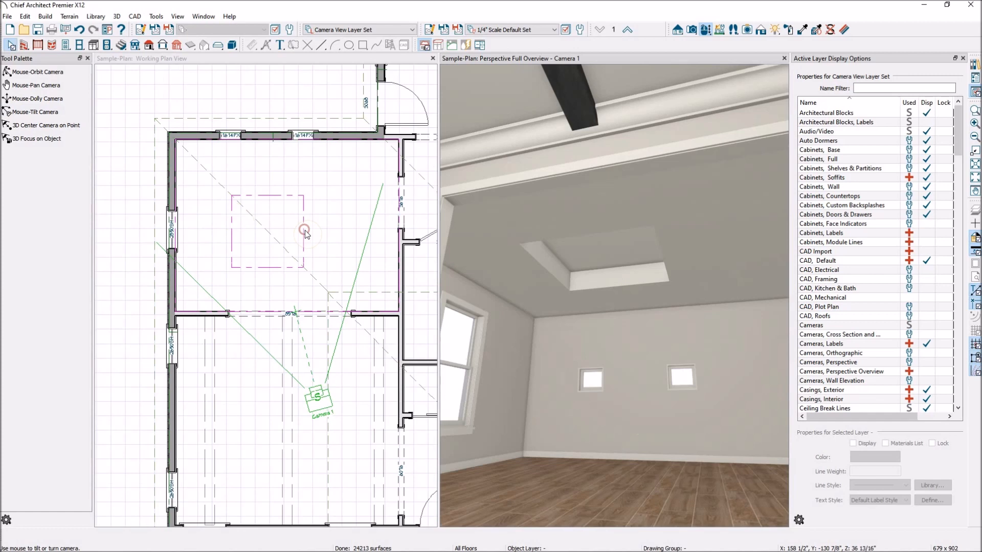
key("space")
left_click(303, 241)
left_click_drag(303, 242, 286, 242)
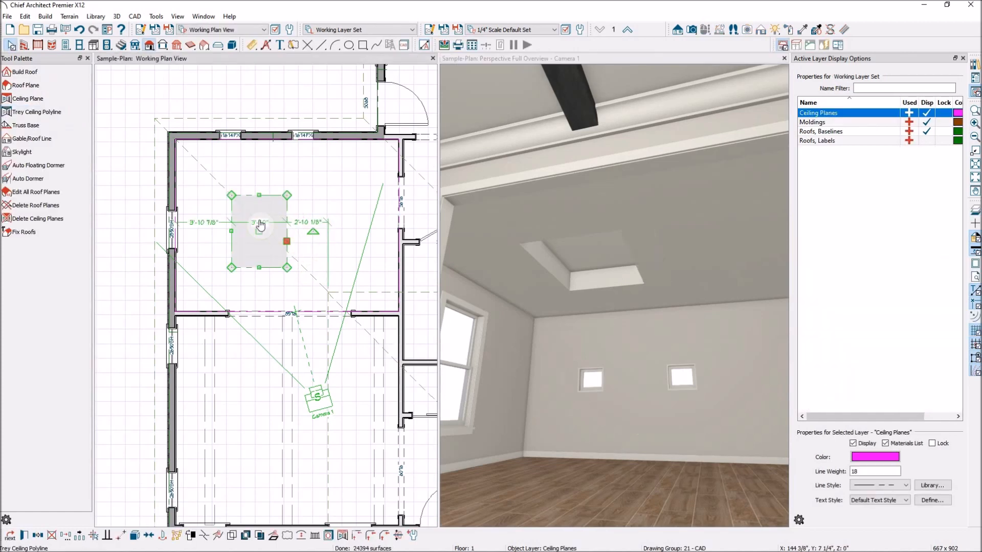
scroll(260, 224, "up", 1)
left_click_drag(260, 196, 261, 208)
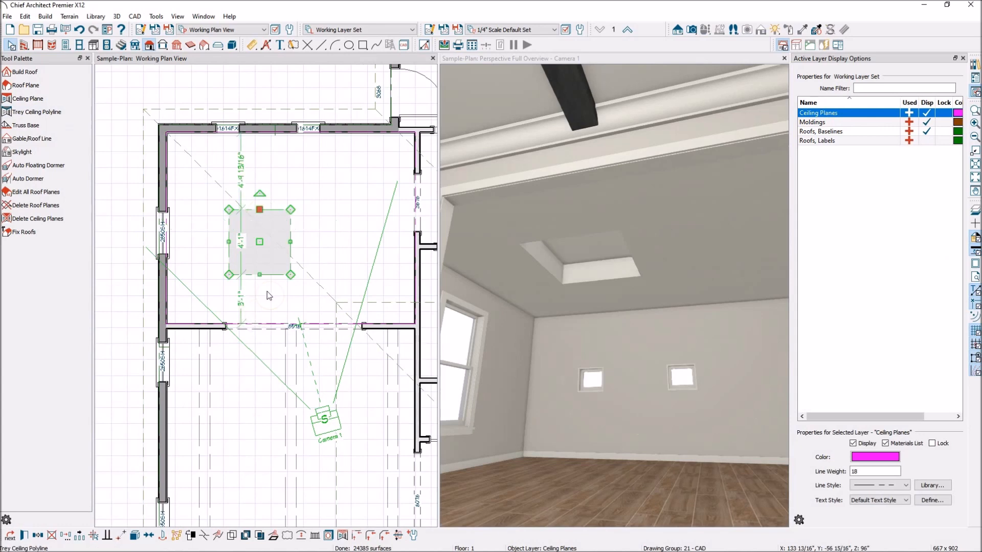
Select the Skylight tool from the roof tools.
scroll(248, 237, "up", 2)
scroll(341, 307, "down", 1)
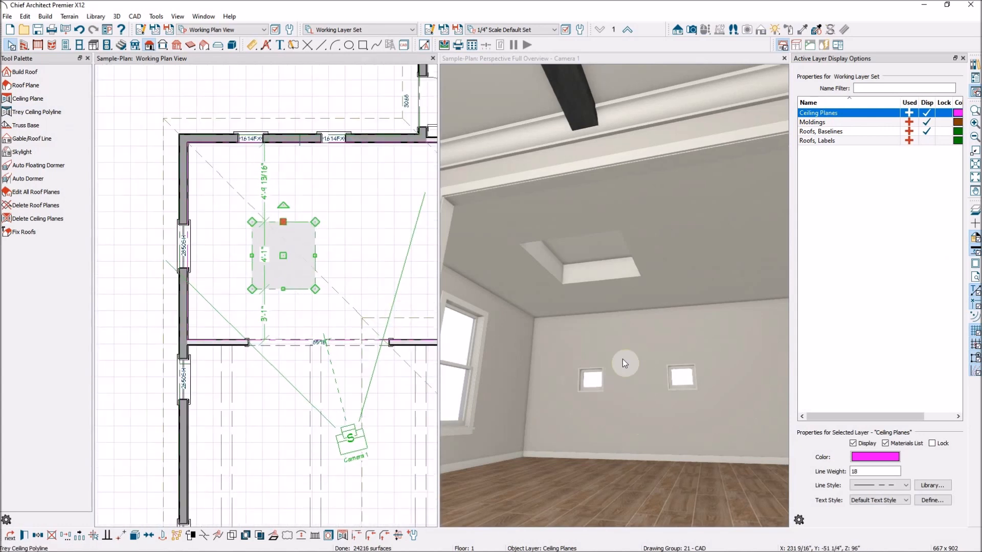
scroll(273, 190, "up", 1)
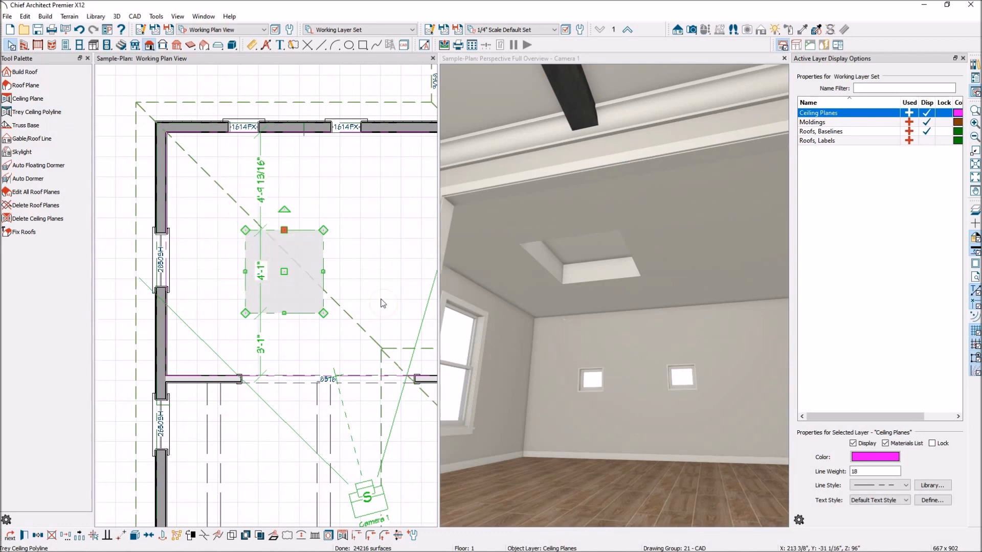
scroll(215, 248, "down", 1)
scroll(215, 247, "down", 1)
scroll(548, 316, "down", 3)
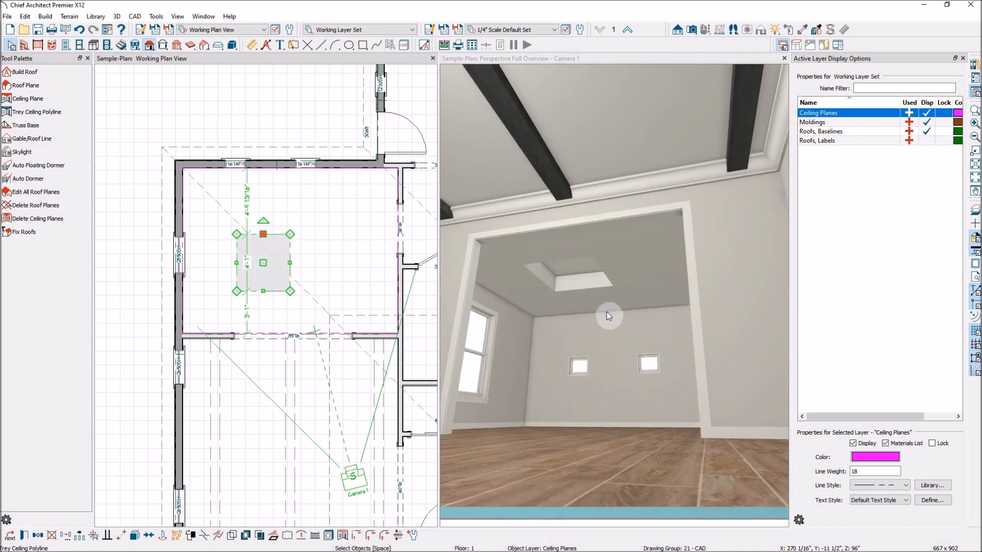
scroll(314, 231, "down", 1)
scroll(231, 247, "down", 2)
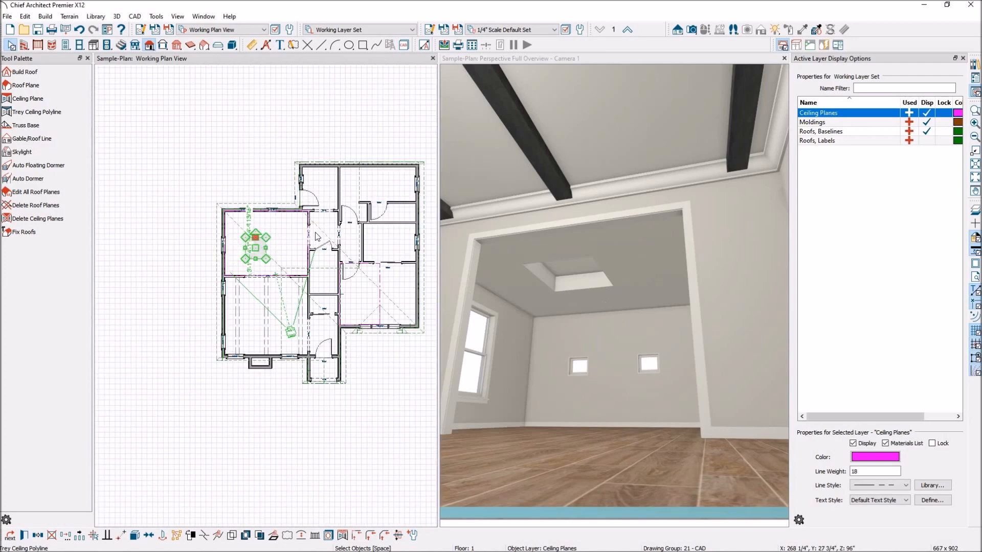
scroll(417, 167, "up", 3)
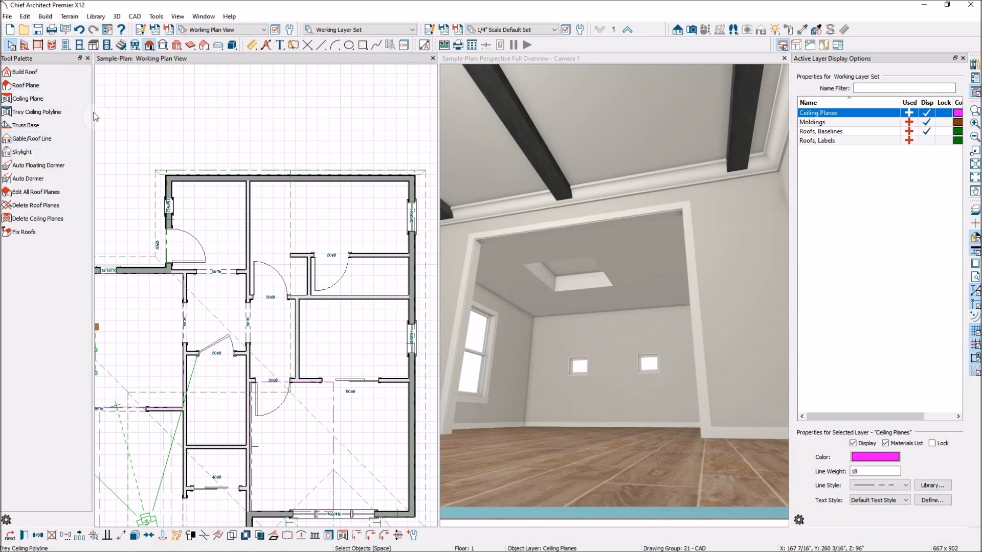
left_click(27, 156)
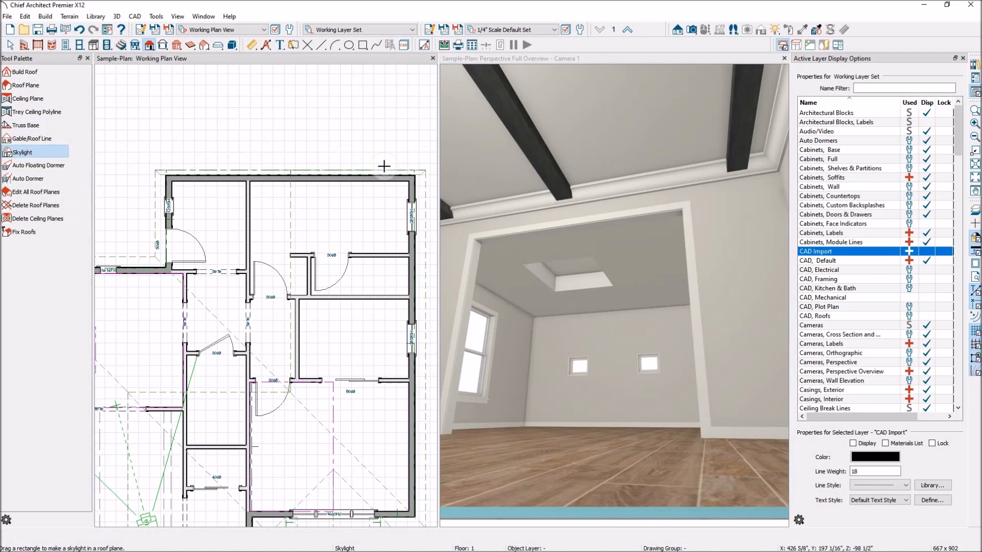
Place a skylight in the upper-right room and view it from inside the room in 3D.
left_click(377, 213)
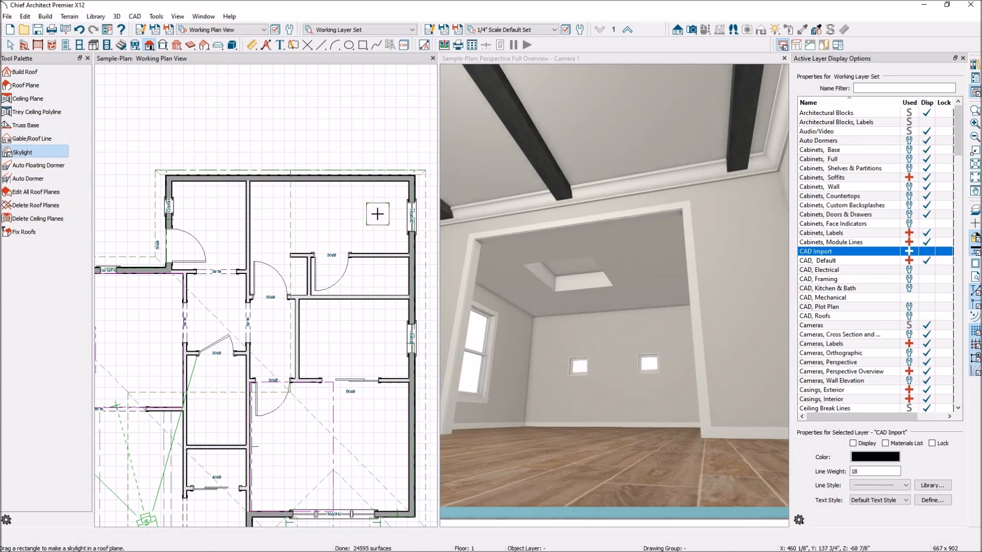
scroll(430, 313, "down", 2)
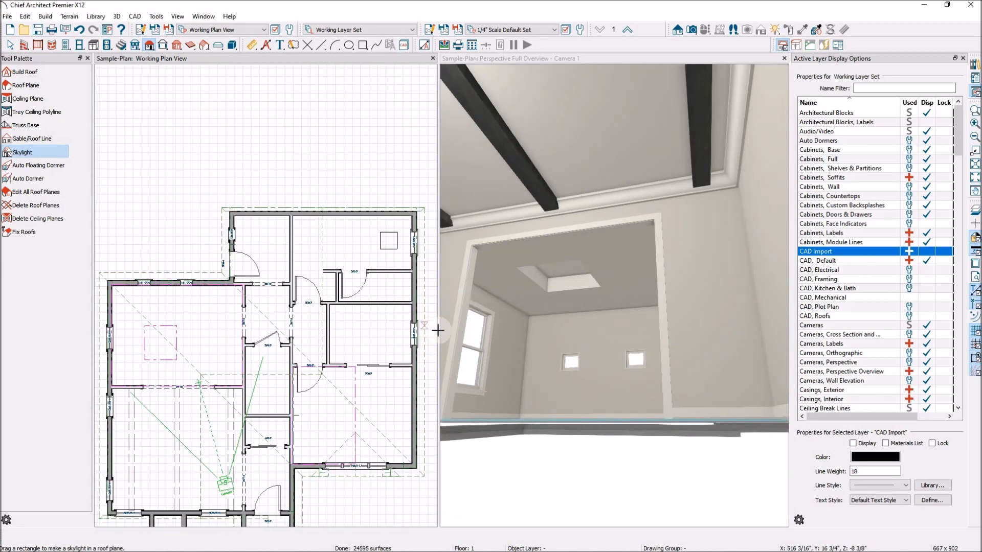
scroll(540, 324, "down", 4)
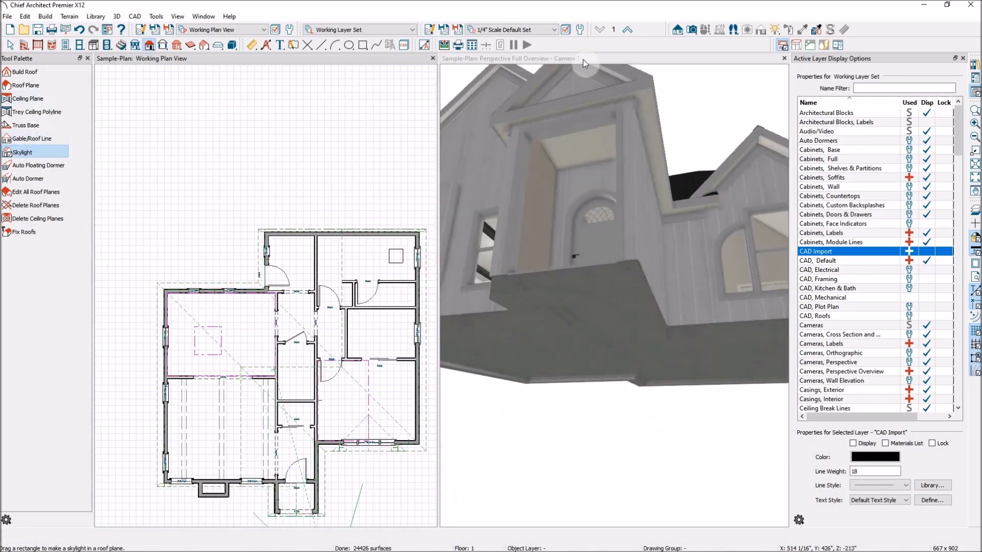
left_click(583, 59)
left_click(41, 72)
left_click_drag(653, 243, 723, 400)
scroll(618, 329, "up", 4)
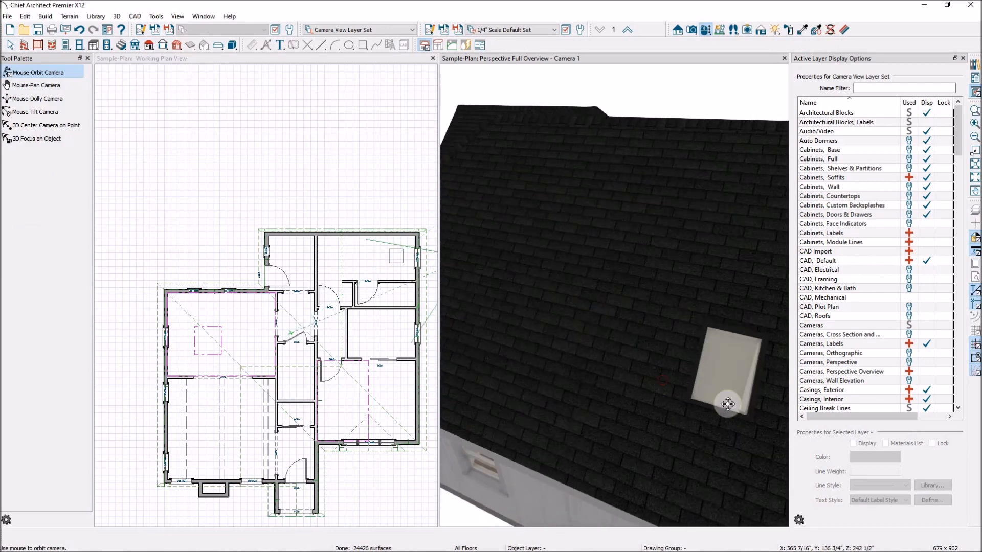
scroll(726, 403, "up", 3)
scroll(727, 404, "up", 5)
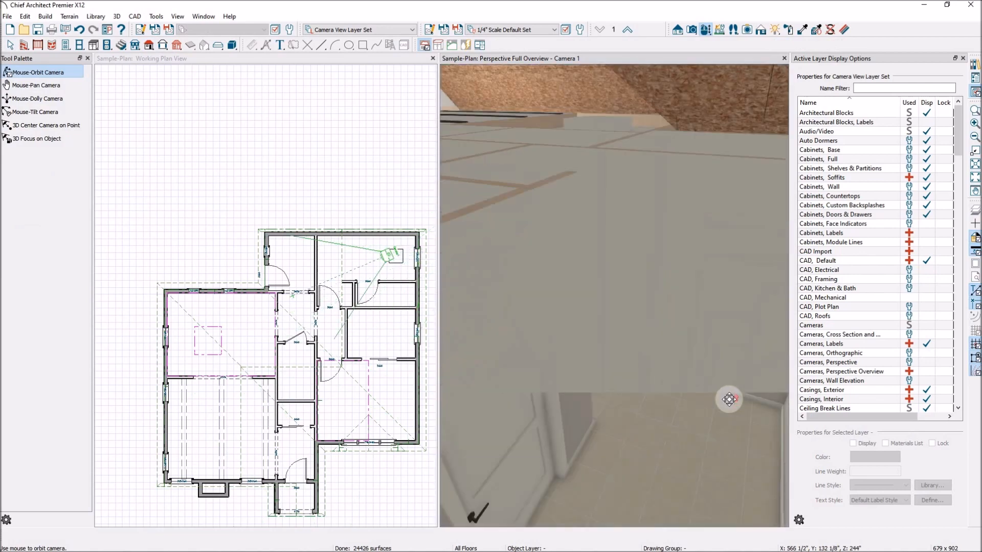
left_click(36, 112)
left_click_drag(563, 260, 691, 238)
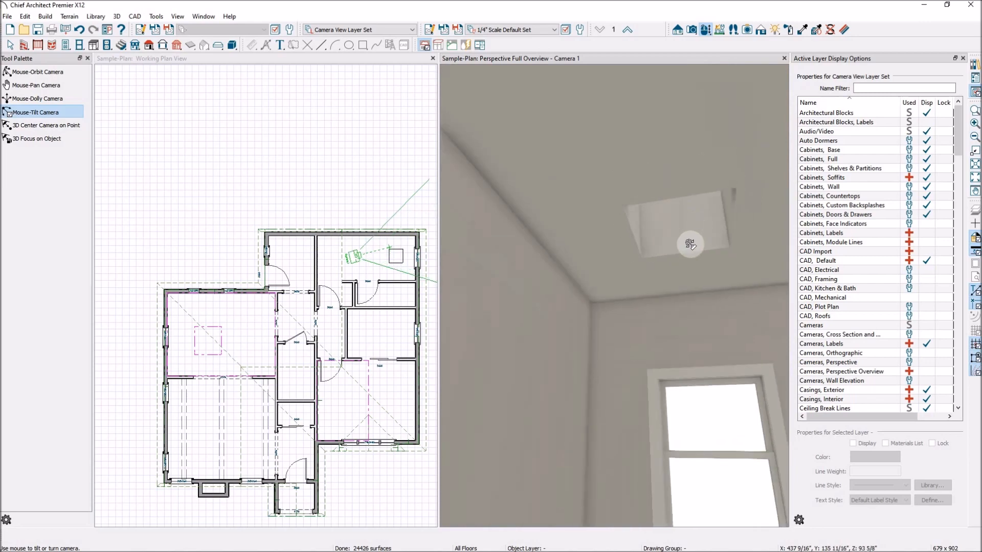
scroll(401, 260, "up", 3)
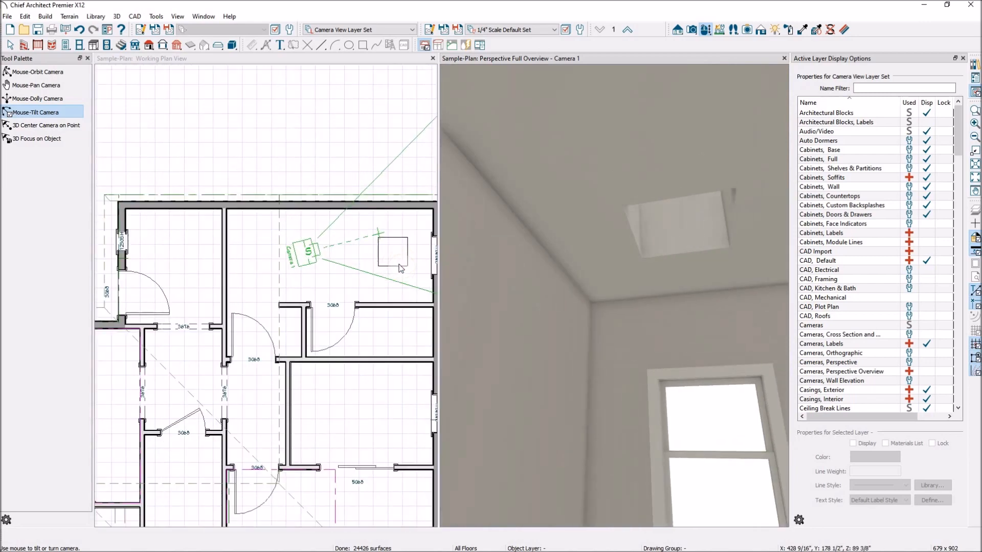
Resize the skylight in plan, about 3'-1" wide, and open its specification.
left_click(408, 260)
scroll(408, 260, "up", 5)
key("space")
left_click(408, 260)
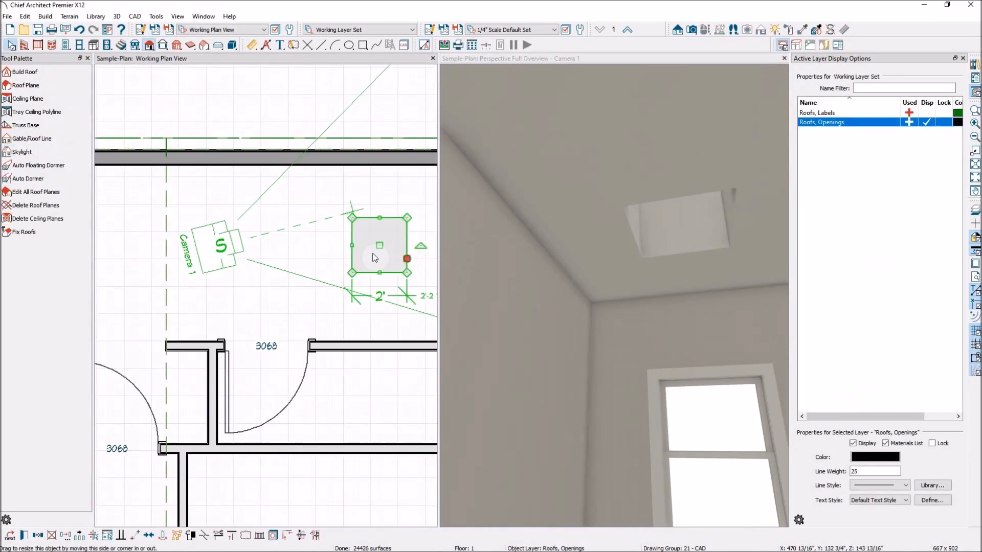
scroll(371, 258, "down", 3)
left_click_drag(391, 249, 413, 252)
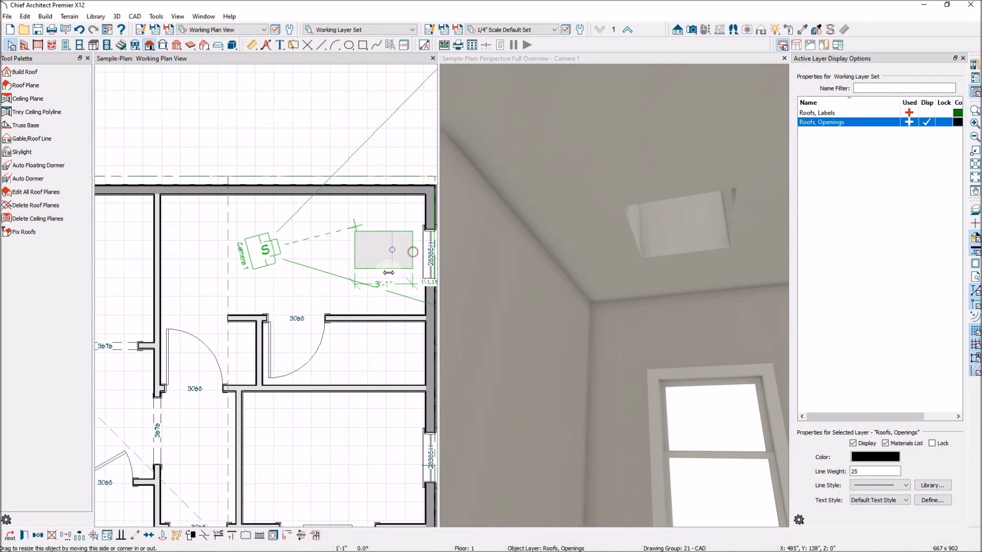
left_click_drag(355, 249, 386, 290)
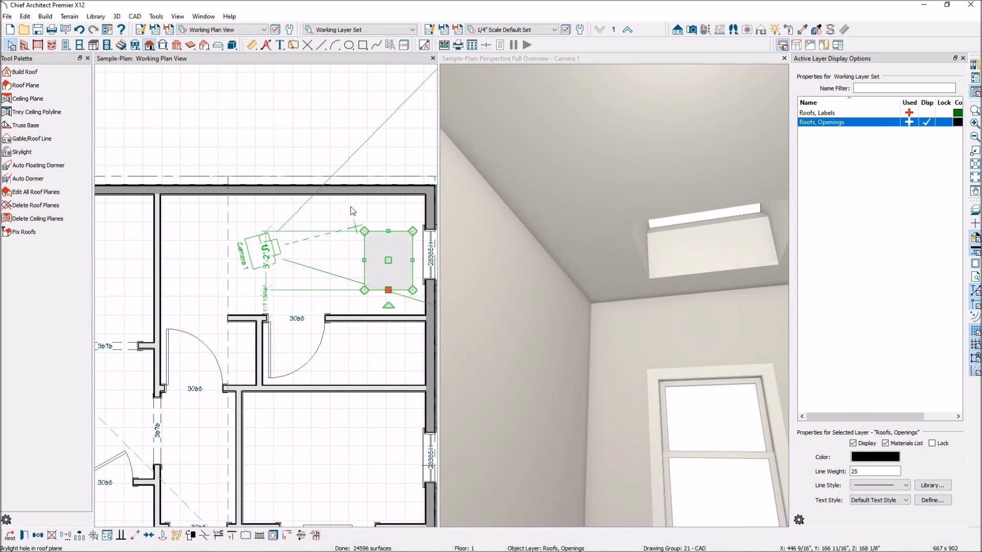
left_click(24, 536)
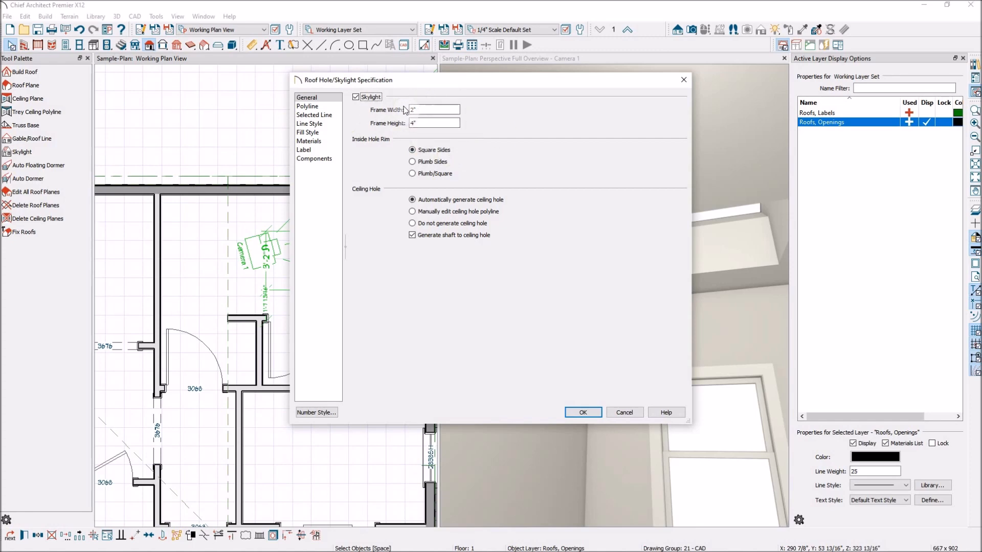
Review the skylight's outline size, cancel the dialog, and tilt the 3D camera toward the skylight.
left_click(313, 107)
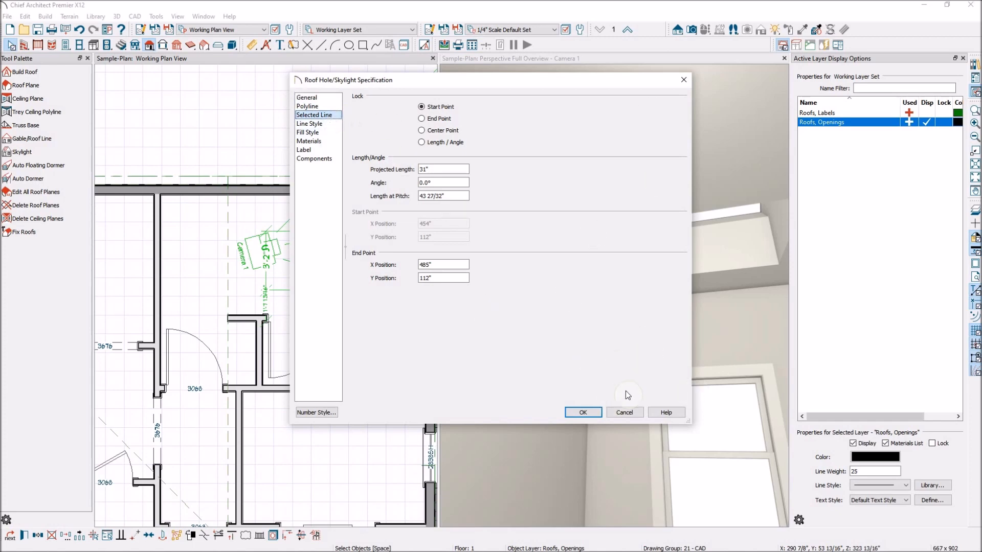
left_click(616, 412)
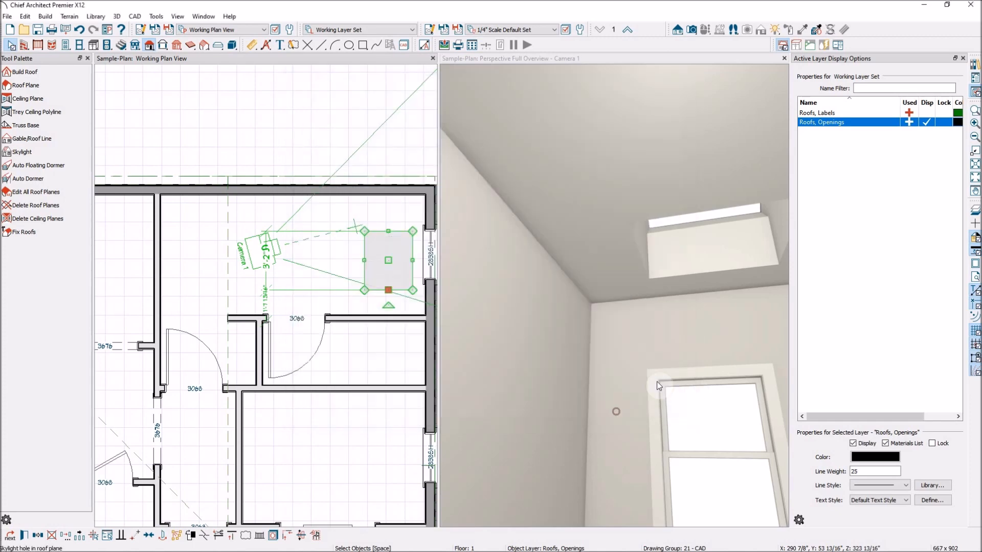
scroll(406, 224, "down", 3)
scroll(406, 224, "down", 1)
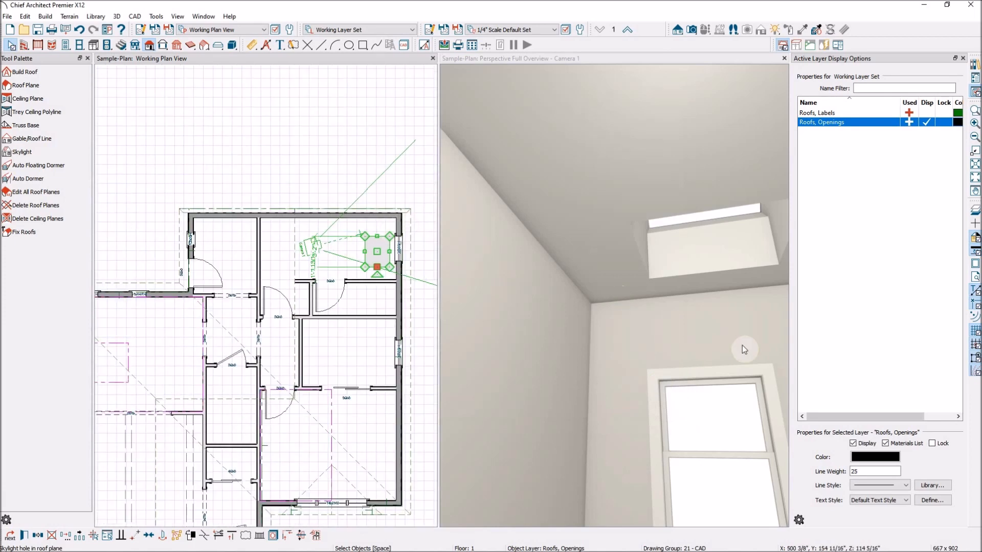
left_click_drag(692, 366, 694, 307)
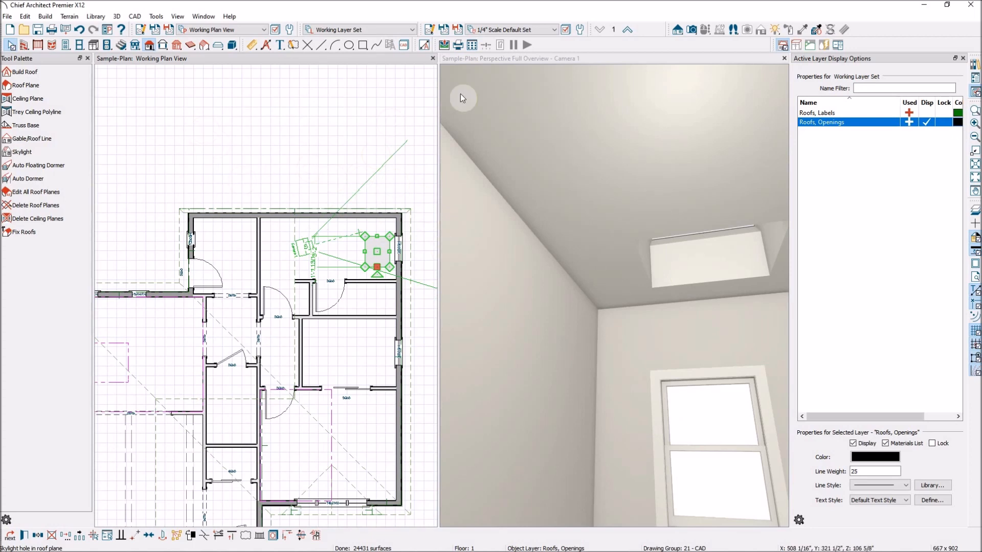
scroll(488, 277, "down", 2)
scroll(427, 280, "down", 1)
scroll(369, 269, "down", 2)
scroll(446, 259, "down", 3)
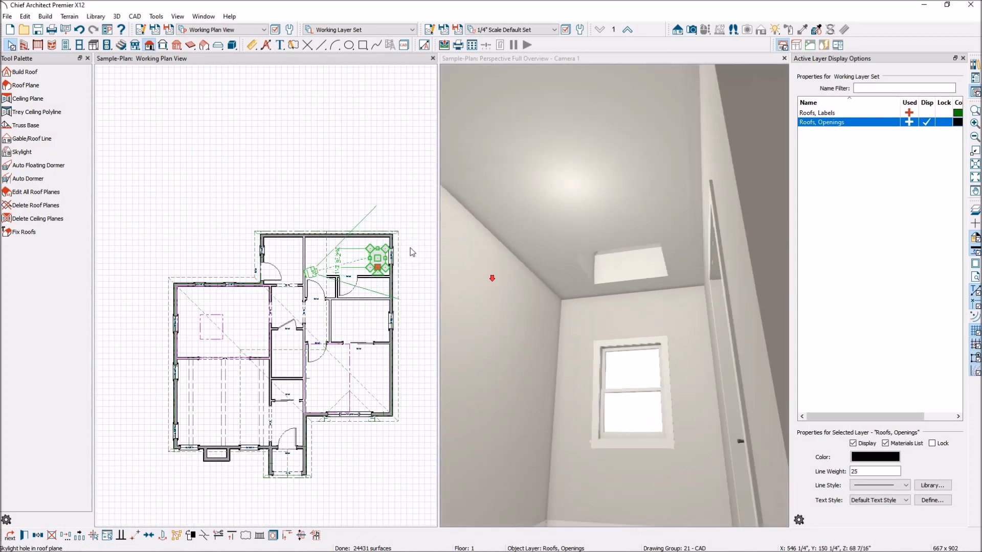
left_click(573, 60)
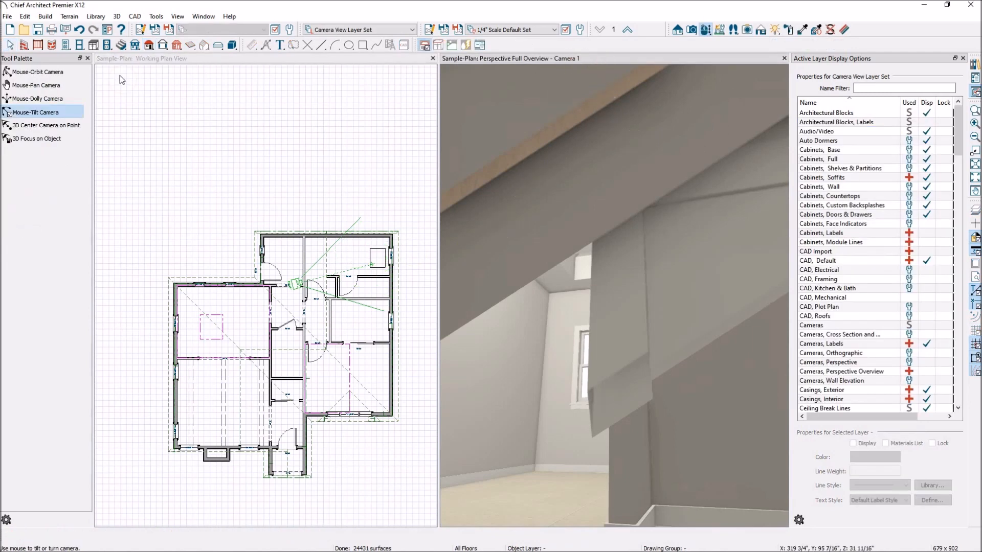
Orbit the 3D camera outside the house to see the skylight on the roof.
left_click(50, 74)
left_click_drag(637, 263, 438, 344)
left_click_drag(634, 311, 591, 313)
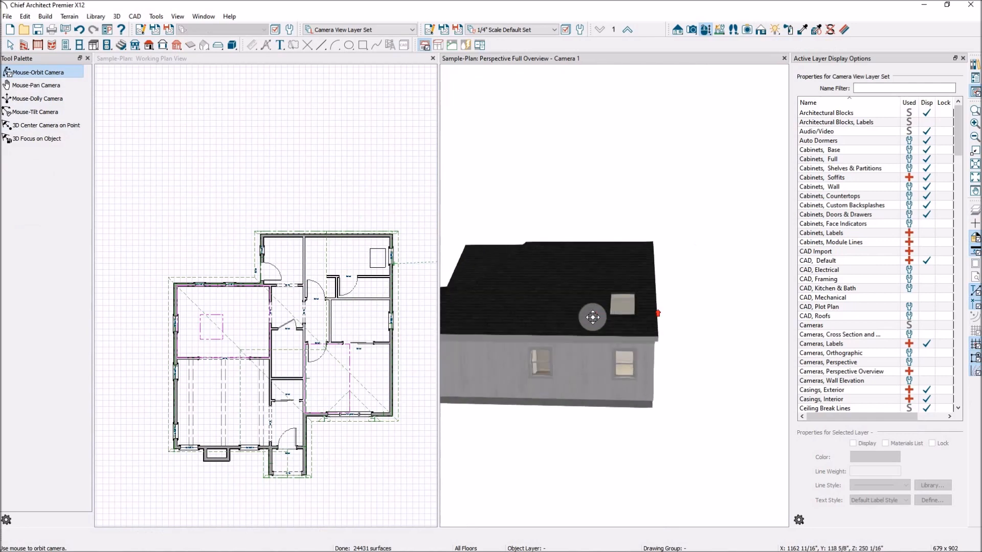
scroll(404, 271, "up", 4)
scroll(405, 277, "up", 3)
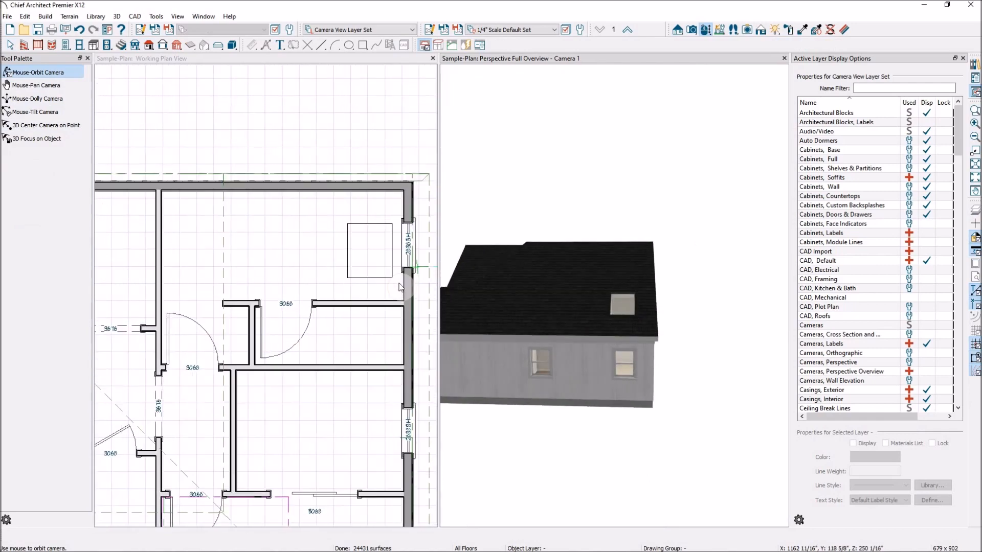
Center the window on the room's right wall.
left_click(406, 258)
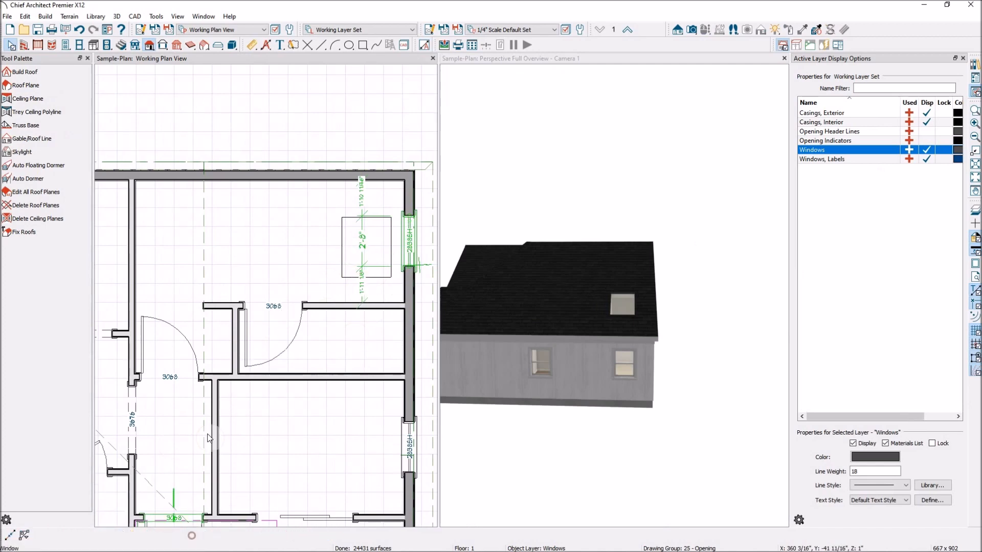
left_click(192, 536)
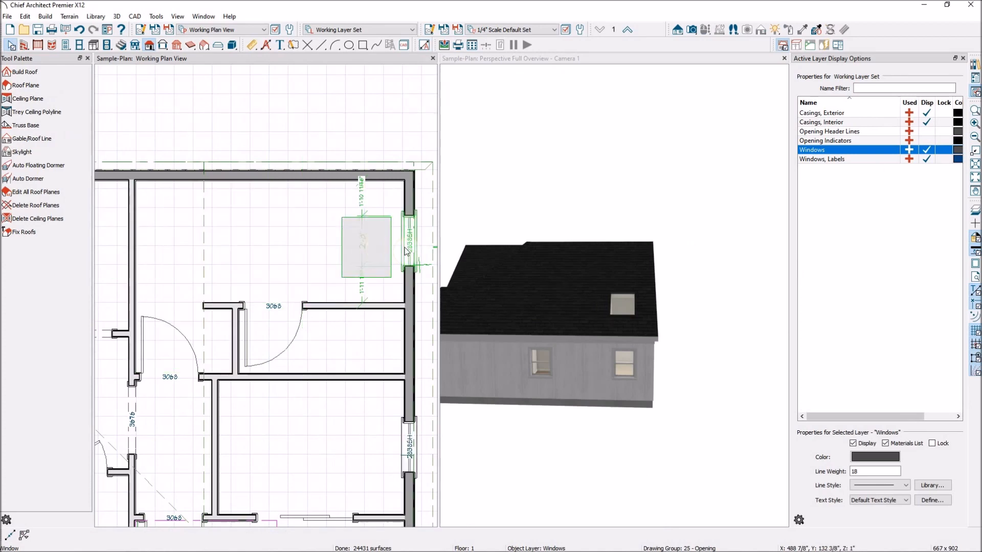
left_click(338, 249)
key("Escape")
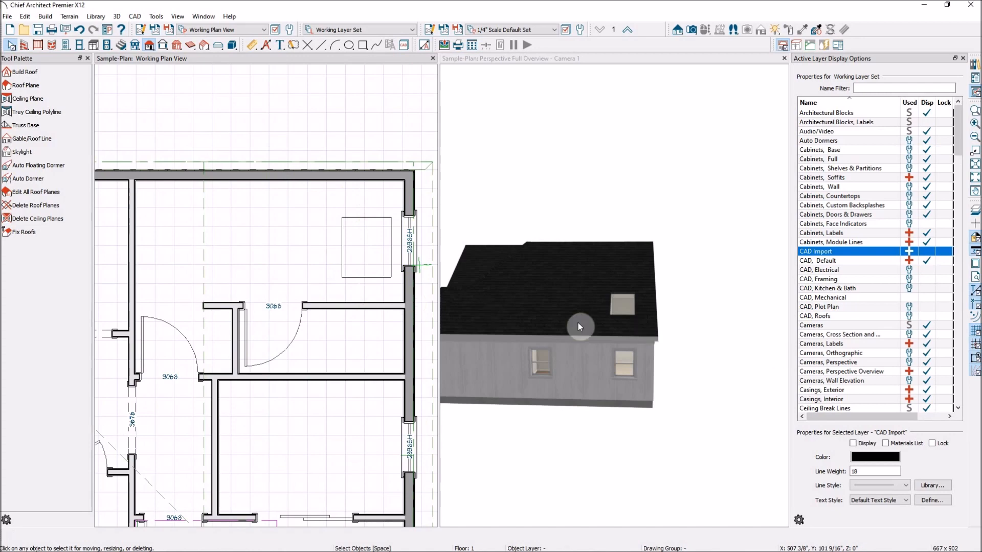
Zoom out the plan view and switch to Chief Architect Interiors X12.
scroll(624, 321, "up", 2)
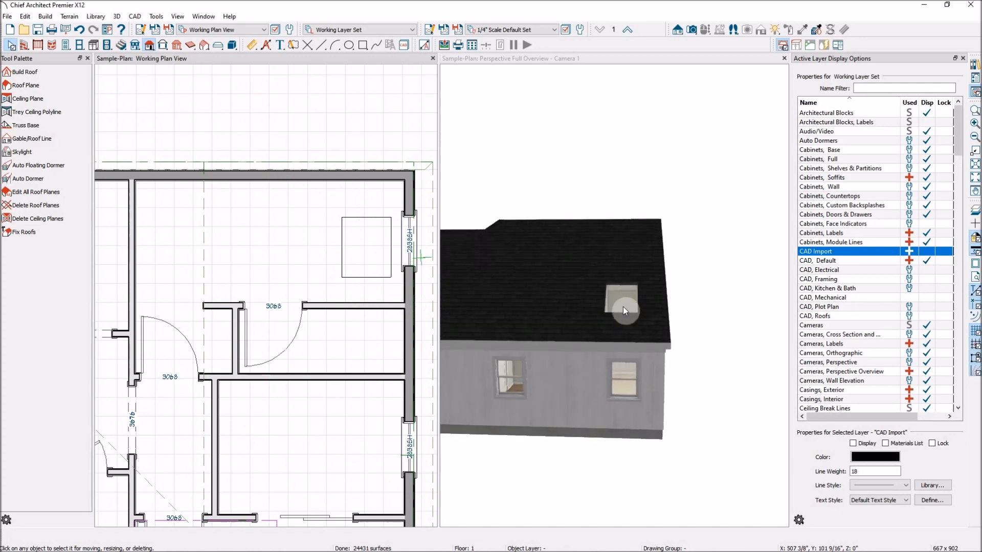
scroll(741, 353, "down", 1)
scroll(390, 280, "down", 1)
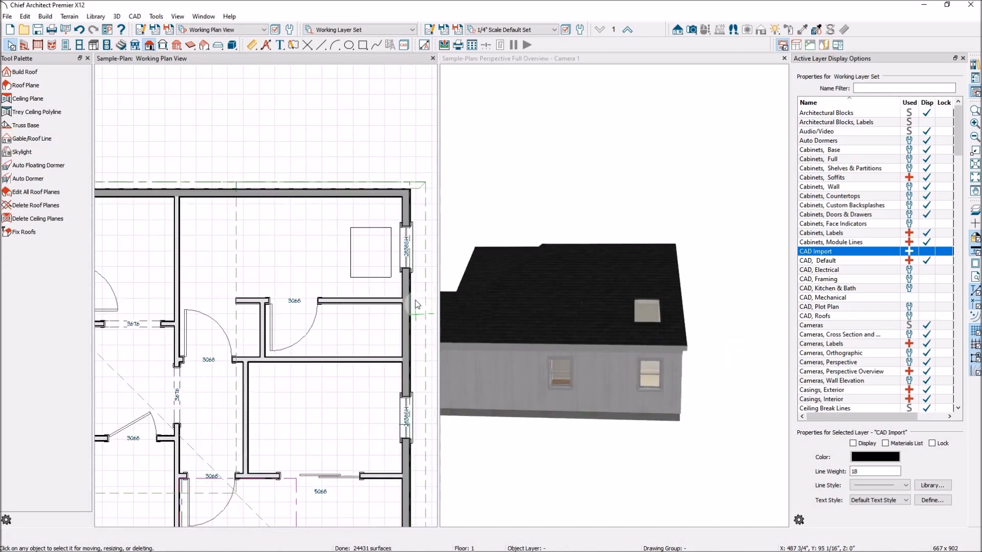
scroll(286, 284, "down", 2)
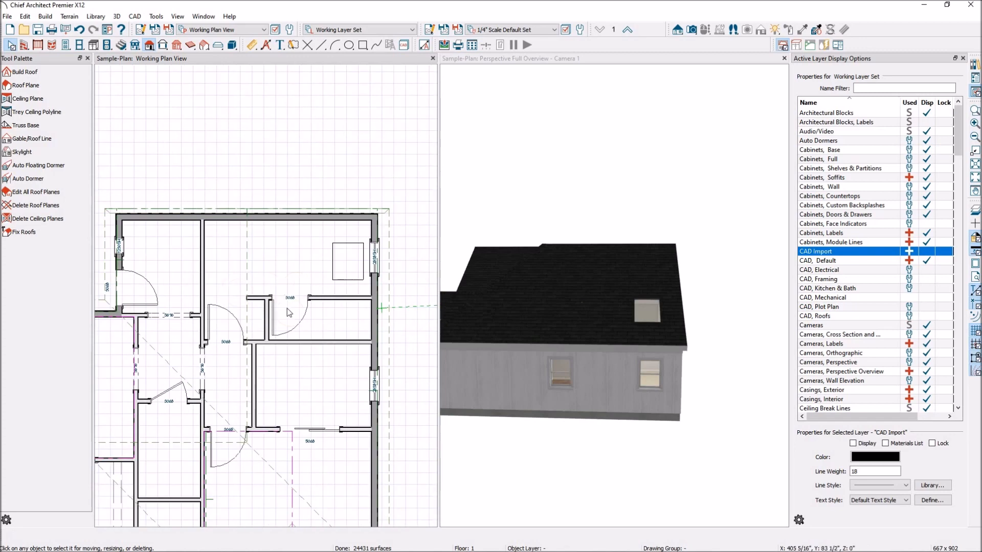
scroll(358, 302, "down", 3)
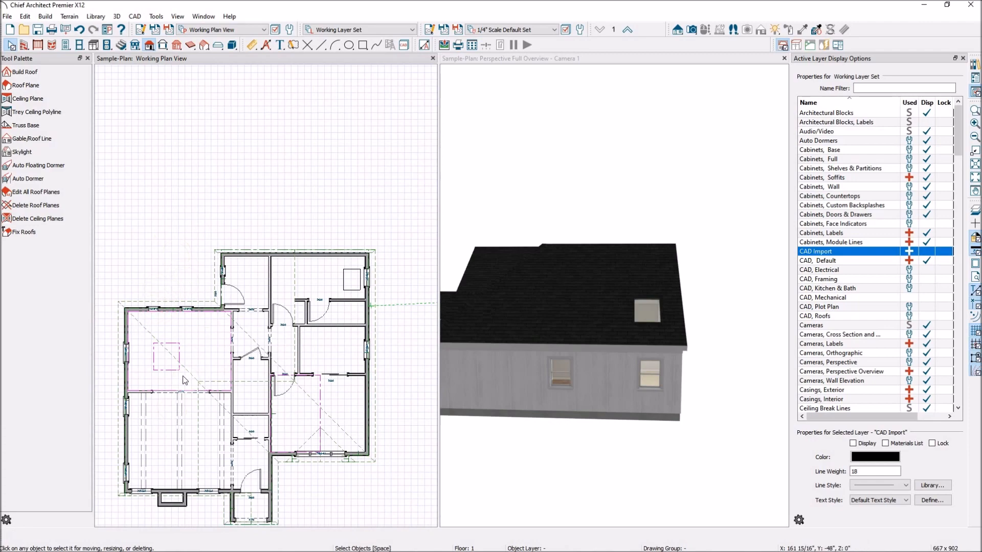
scroll(183, 377, "down", 2)
scroll(142, 459, "up", 4)
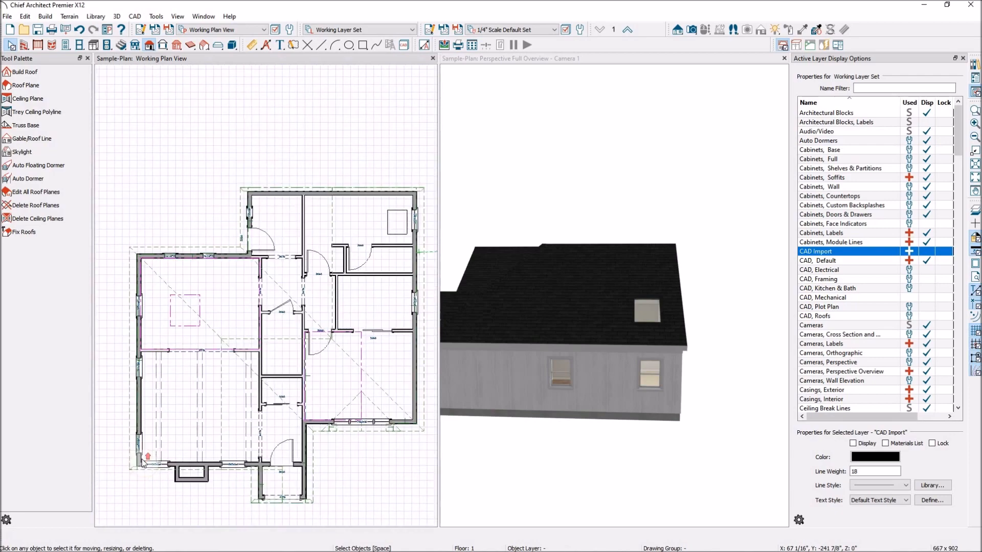
scroll(144, 463, "up", 1)
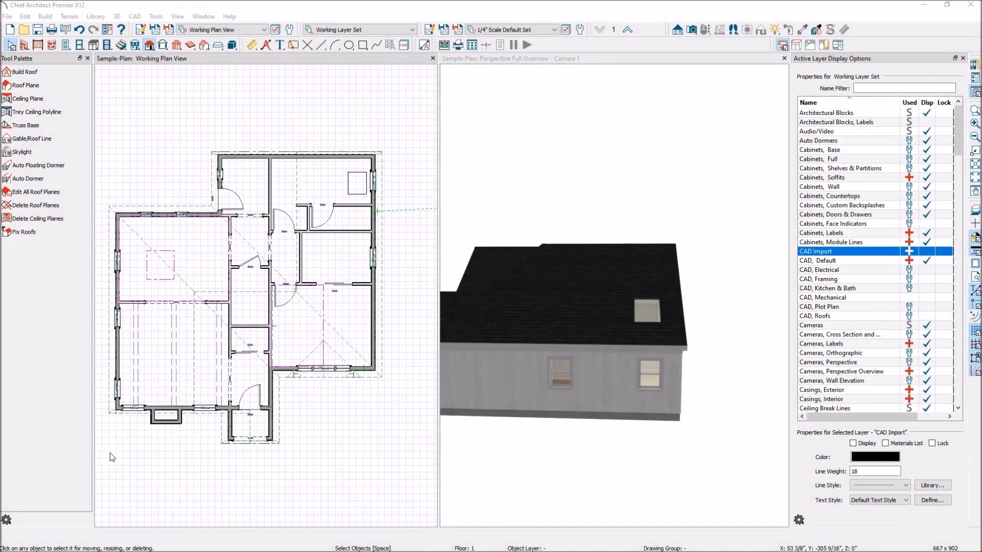
mouse_move(133, 550)
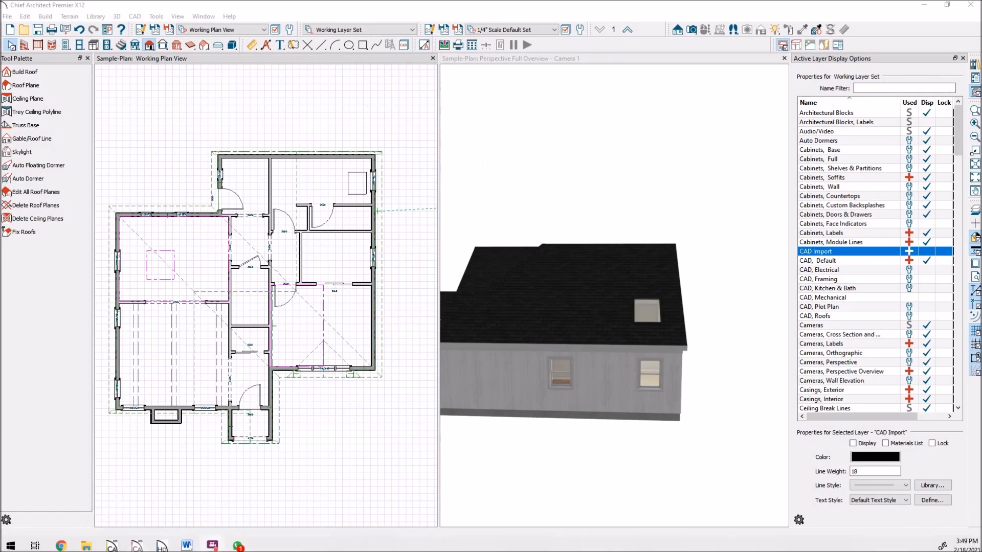
left_click(136, 543)
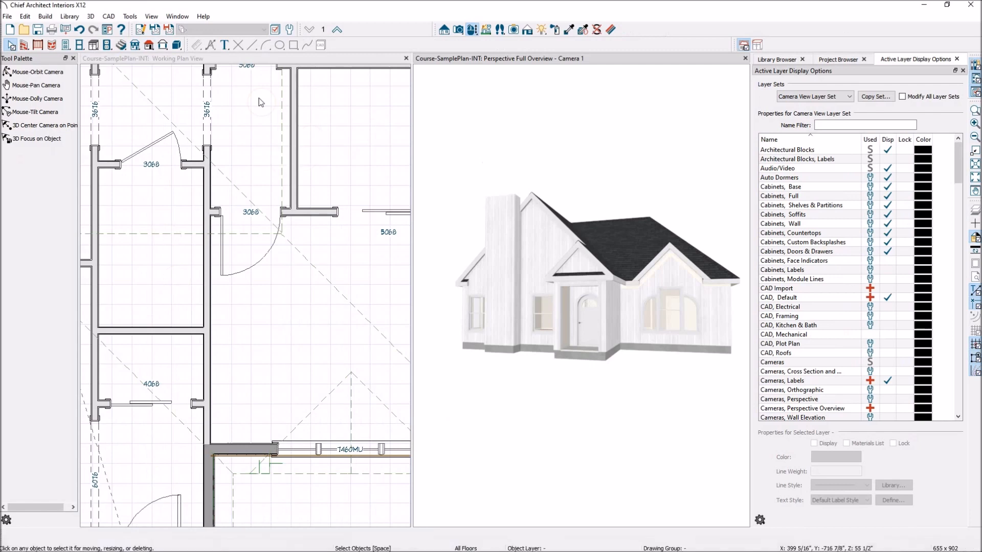
Show the roof and cabinet tools in Interiors X12, then the cabinet tools in Home Designer Pro 2021.
left_click(150, 45)
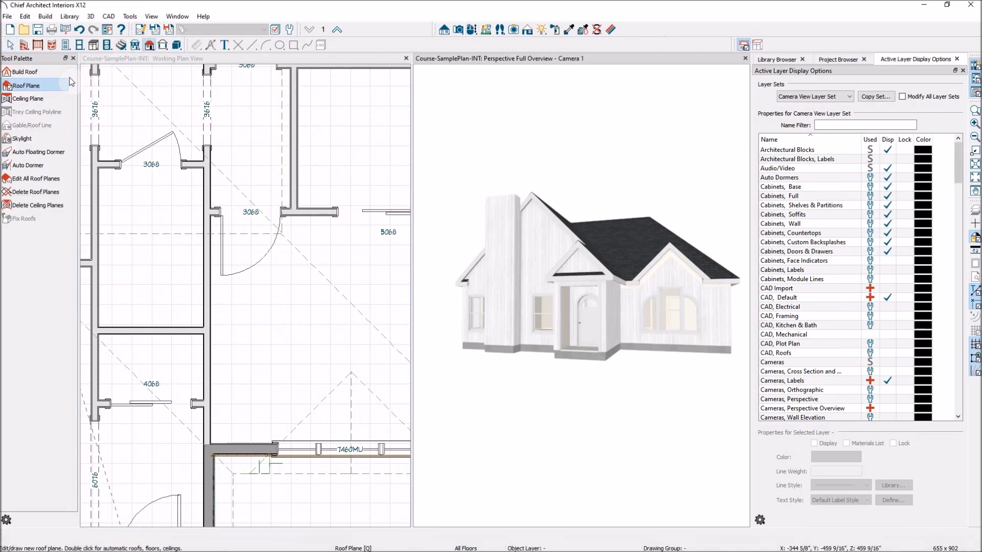
left_click(37, 99)
scroll(348, 237, "down", 1)
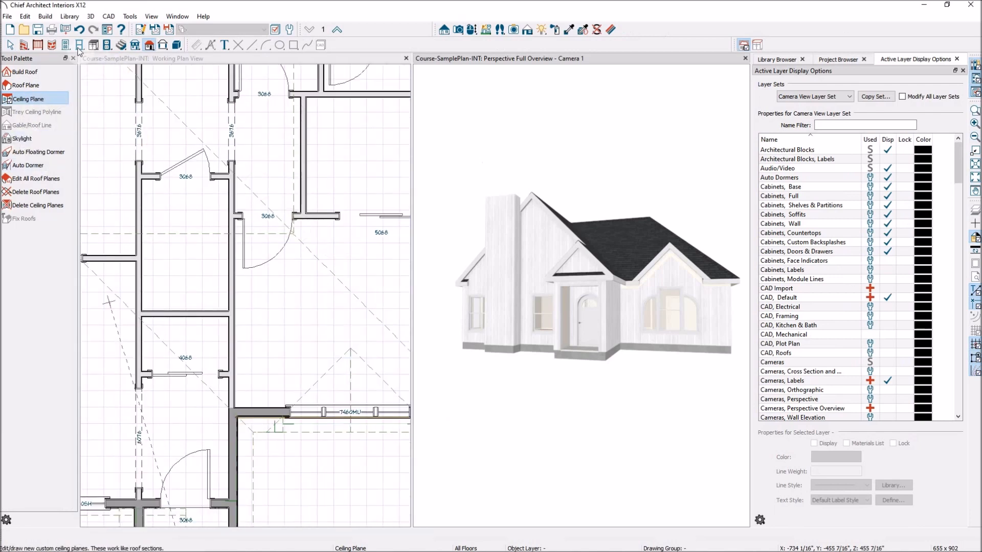
left_click(93, 46)
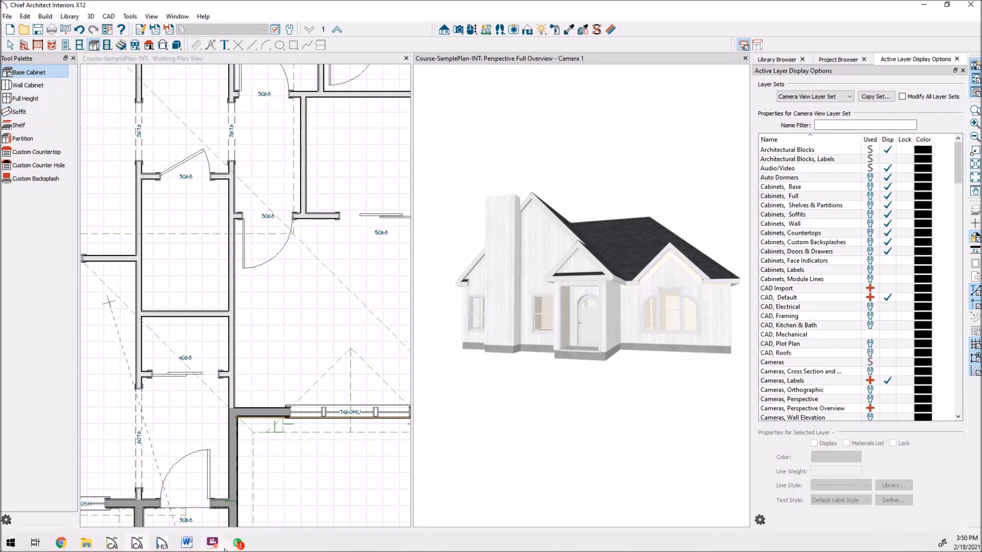
left_click(164, 543)
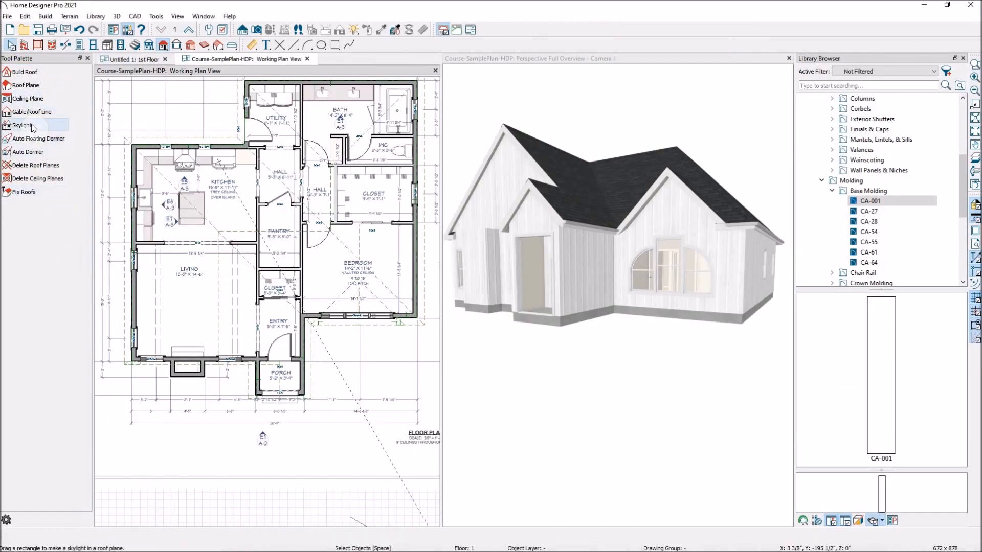
left_click(107, 45)
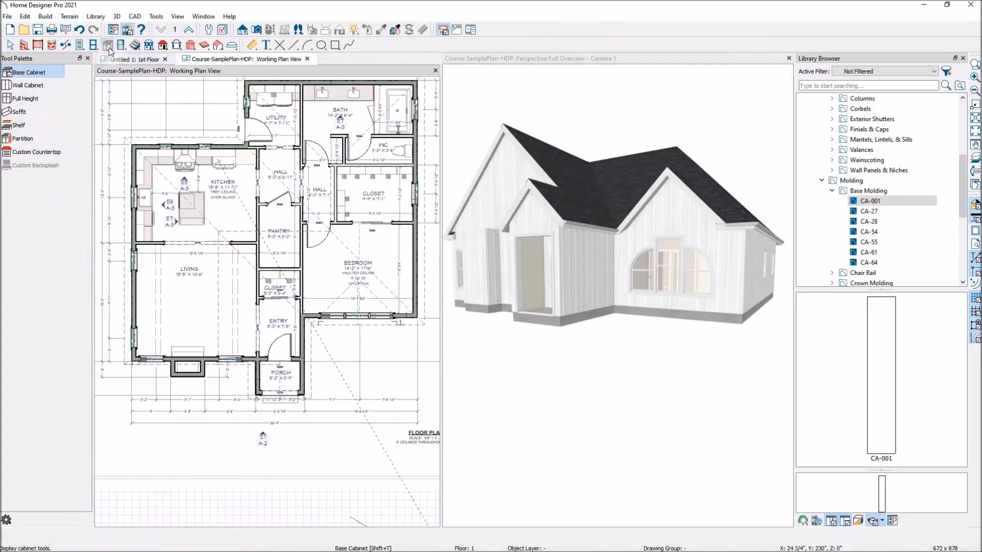